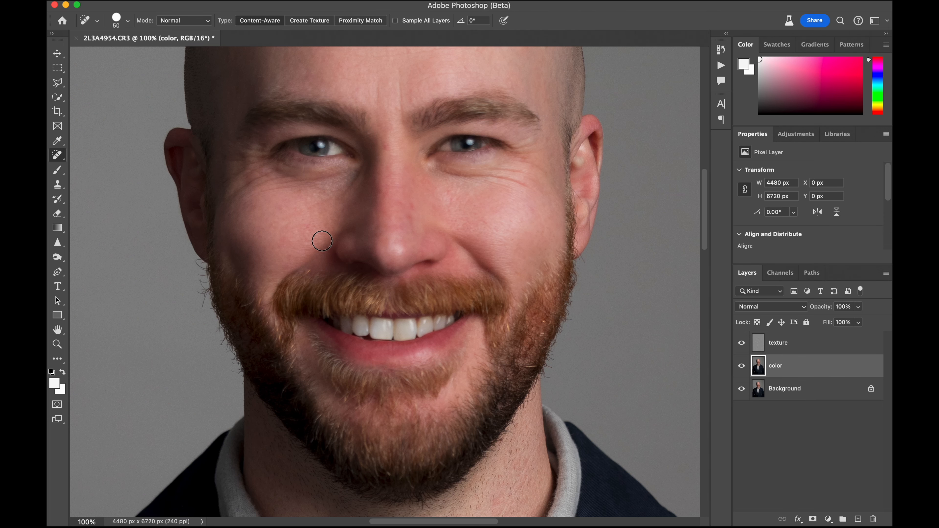
Clone-stamp smooth cheek skin over the creases under the eye on the shaded side, using a 90 px brush at 25% opacity on the color layer
{"action": "left_click", "coordinate": [57, 185]}
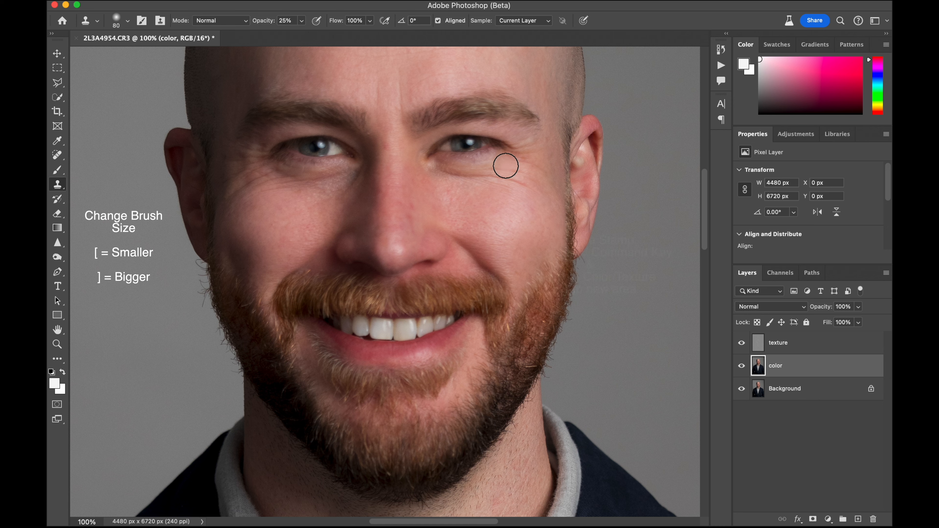
{"action": "key", "text": "bracketright"}
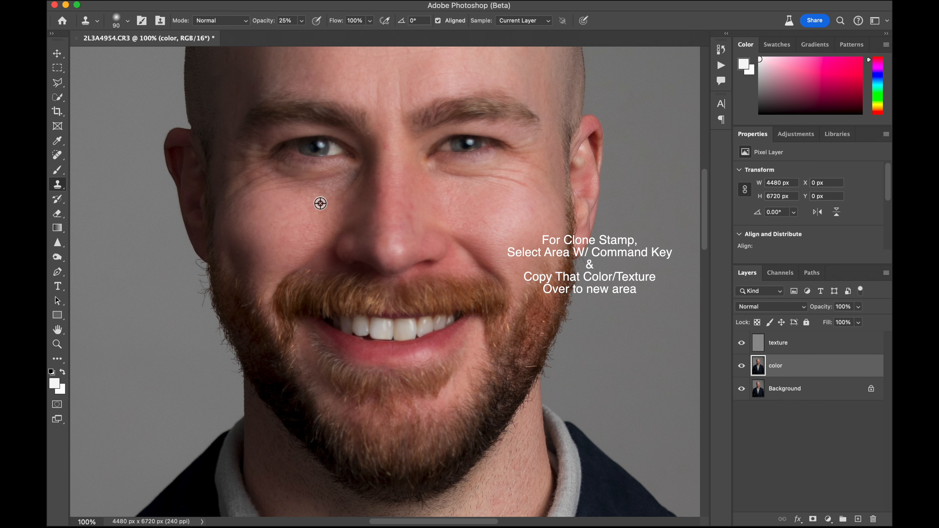
{"action": "key", "text": "super+bracketright"}
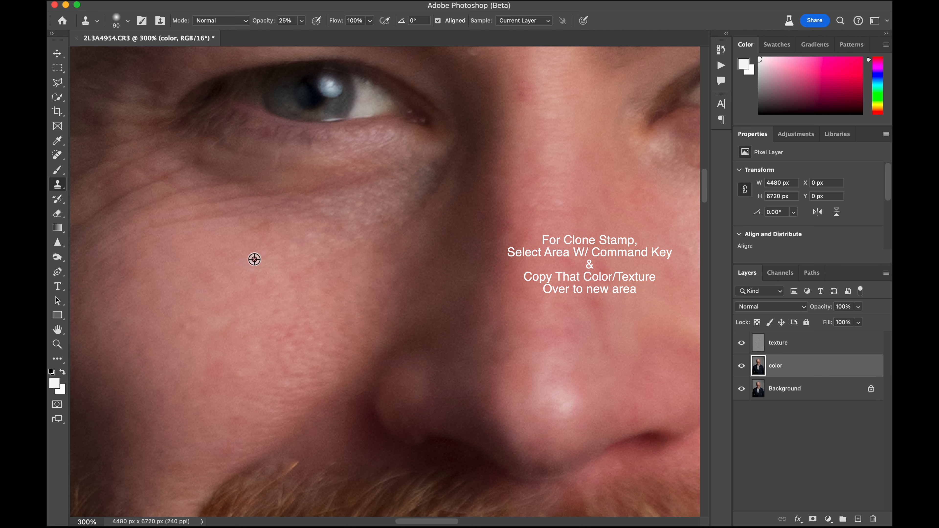
{"action": "left_click_drag", "start_coordinate": [258, 233], "coordinate": [389, 195]}
{"action": "left_click", "coordinate": [223, 243], "text": "alt"}
{"action": "left_click_drag", "start_coordinate": [230, 208], "coordinate": [300, 206]}
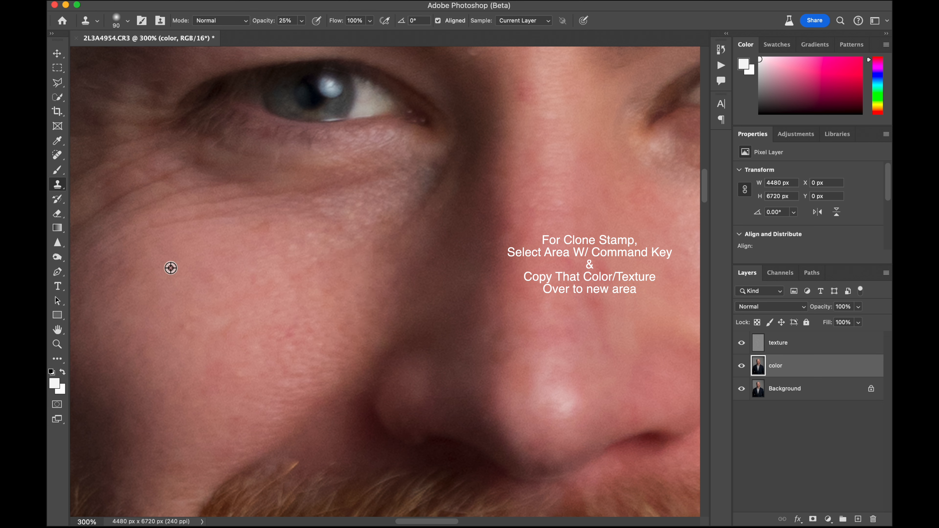
{"action": "left_click", "coordinate": [160, 264], "text": "alt"}
{"action": "mouse_move", "coordinate": [165, 210]}
{"action": "left_mouse_down"}
{"action": "mouse_move", "coordinate": [238, 205]}
{"action": "mouse_move", "coordinate": [203, 177]}
{"action": "mouse_move", "coordinate": [293, 181]}
{"action": "left_mouse_up"}
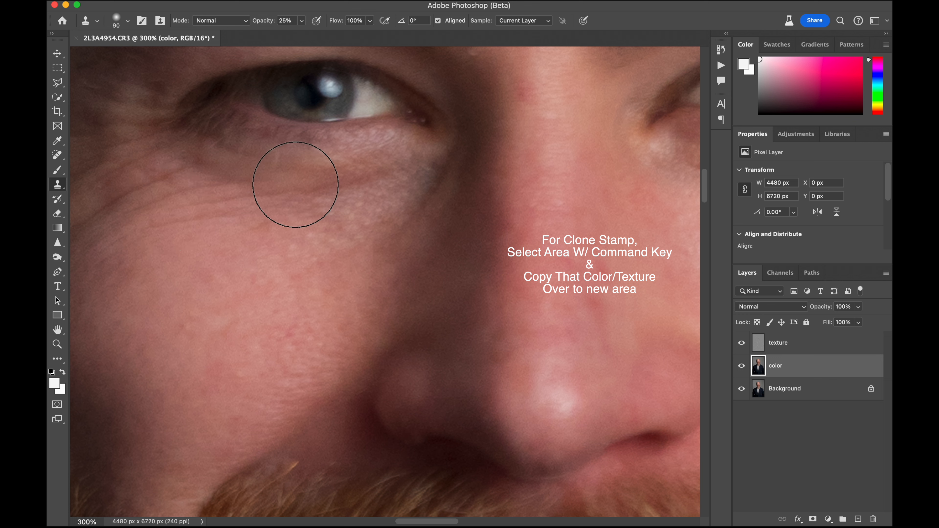
{"action": "left_click", "coordinate": [332, 305], "text": "alt"}
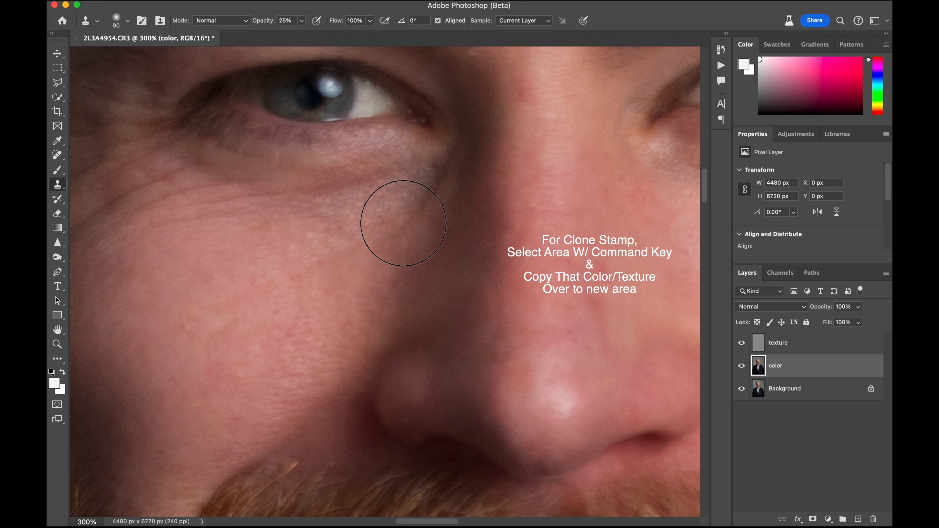
{"action": "left_click", "coordinate": [404, 223]}
{"action": "key", "text": "super+z"}
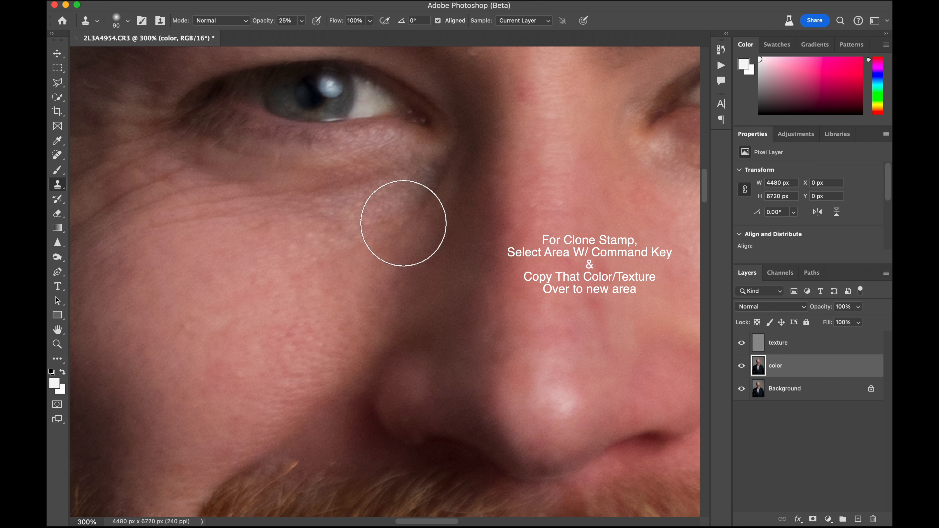
Remove the red spot on the upper bridge of the nose with the Spot Healing Brush on the color layer
{"action": "key", "text": "super+minus"}
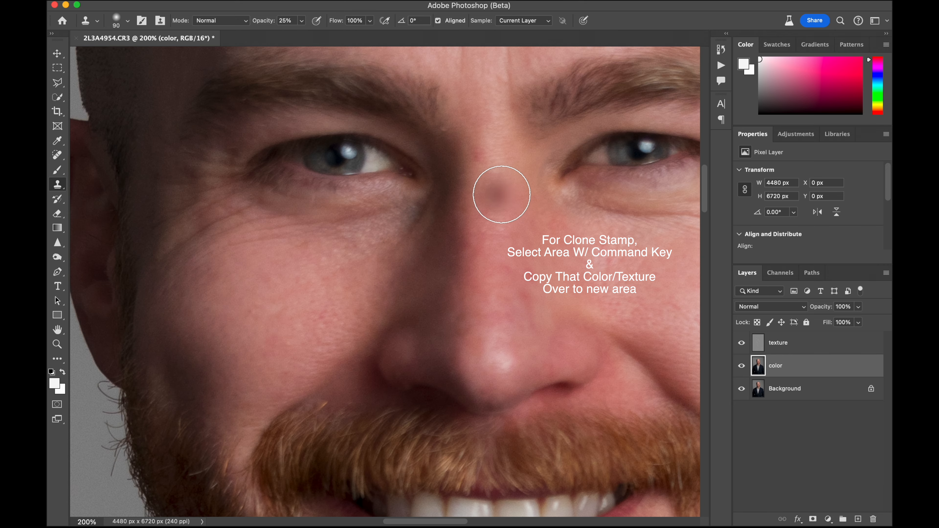
{"action": "scroll", "coordinate": [497, 193], "scroll_direction": "right", "scroll_amount": 5}
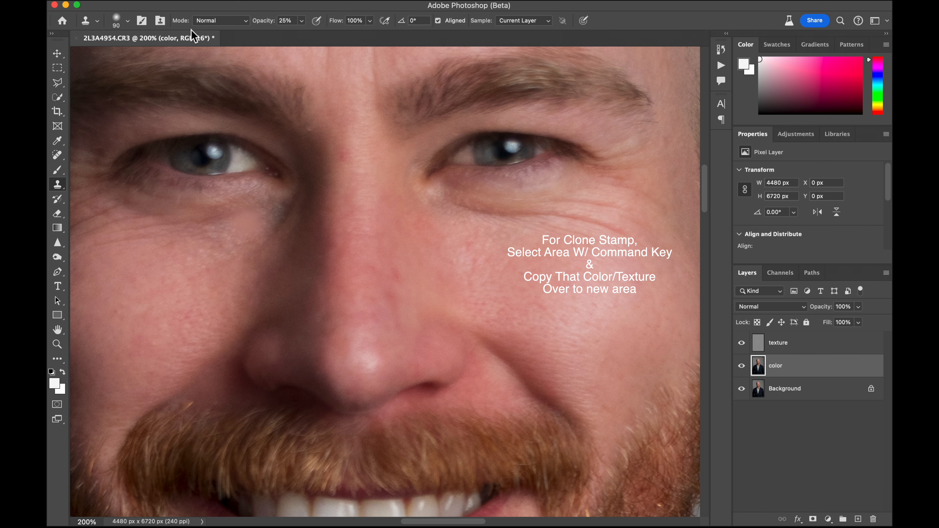
{"action": "left_click", "coordinate": [58, 160]}
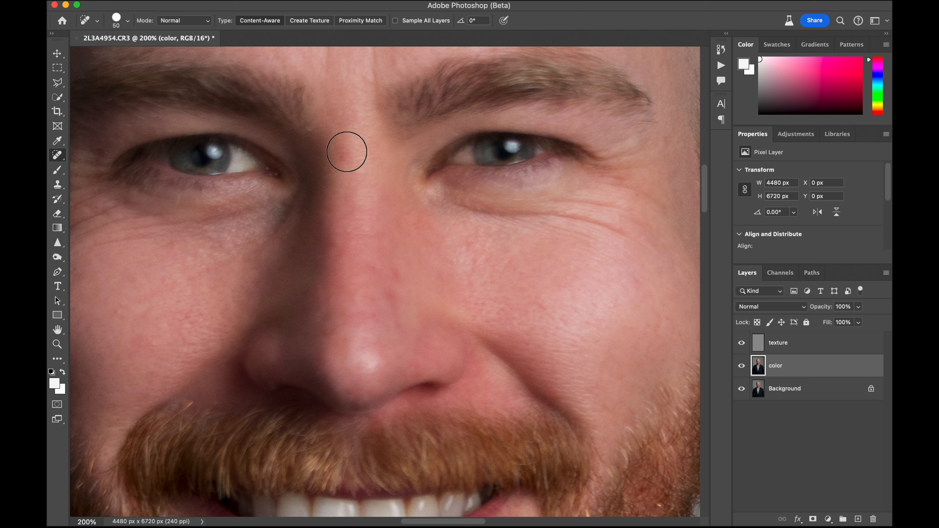
{"action": "left_click", "coordinate": [342, 156]}
{"action": "left_click", "coordinate": [342, 157]}
Set the Clone Stamp opacity to 36% and clone nearby skin over the red mark on the side of the nose
{"action": "left_click", "coordinate": [58, 184]}
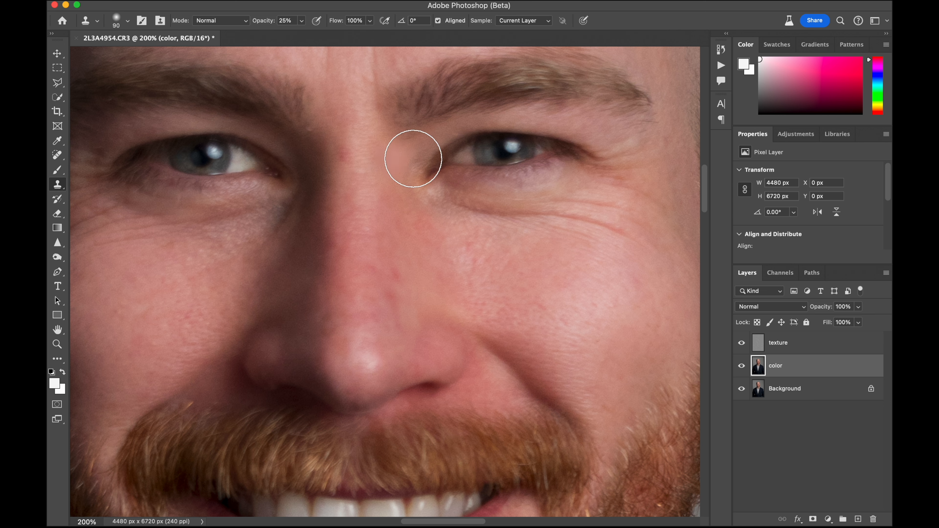
{"action": "left_click_drag", "start_coordinate": [274, 30], "coordinate": [272, 29]}
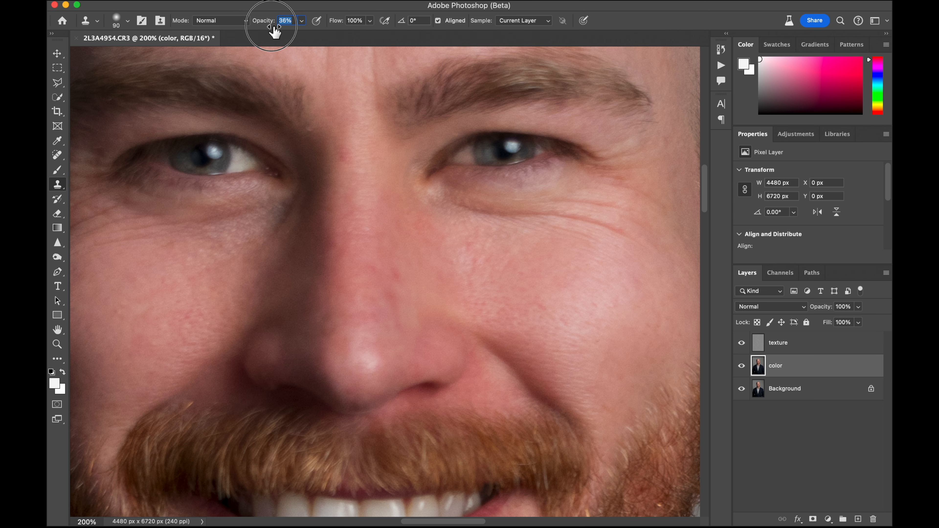
{"action": "left_click", "coordinate": [391, 252], "text": "alt"}
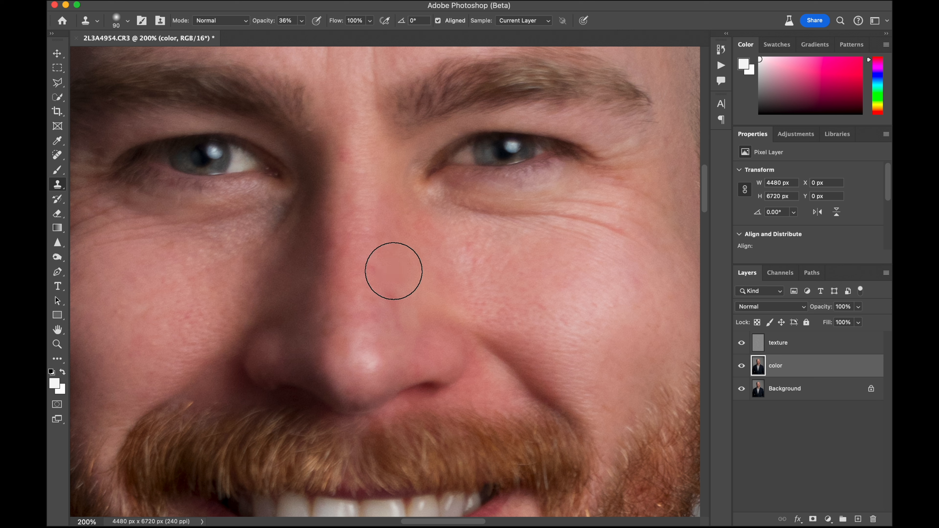
{"action": "left_click", "coordinate": [389, 247], "text": "alt"}
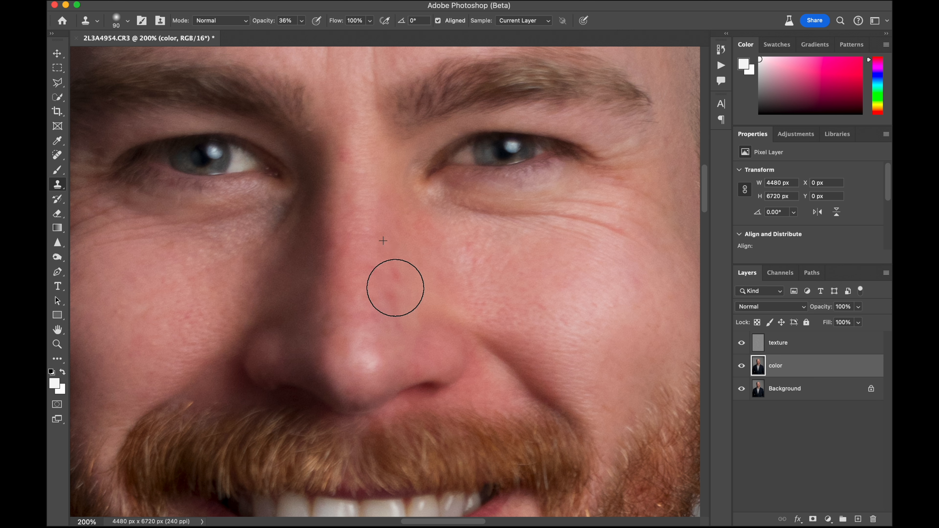
{"action": "left_click_drag", "start_coordinate": [396, 288], "coordinate": [392, 305]}
Spot-heal the red marks on the side and upper bridge of the nose on the texture layer
{"action": "left_click", "coordinate": [742, 343]}
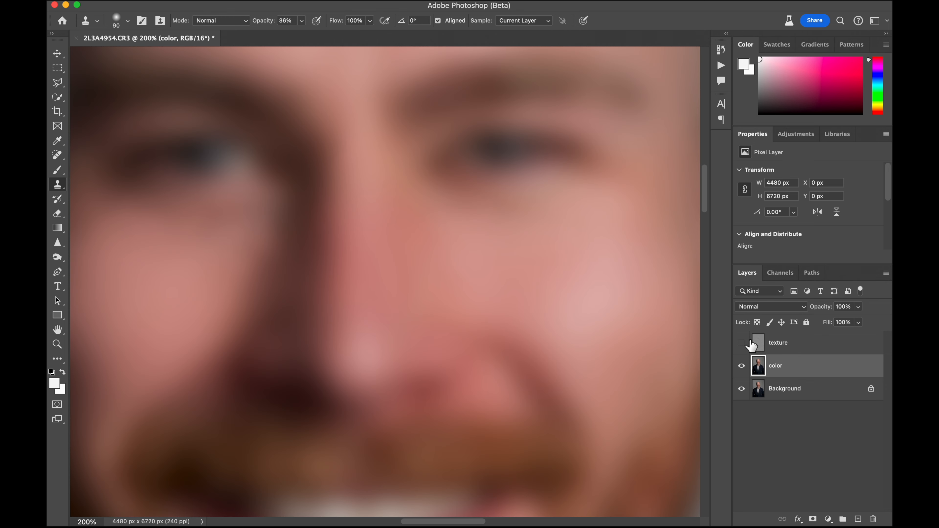
{"action": "left_click", "coordinate": [742, 343]}
{"action": "left_click", "coordinate": [805, 352]}
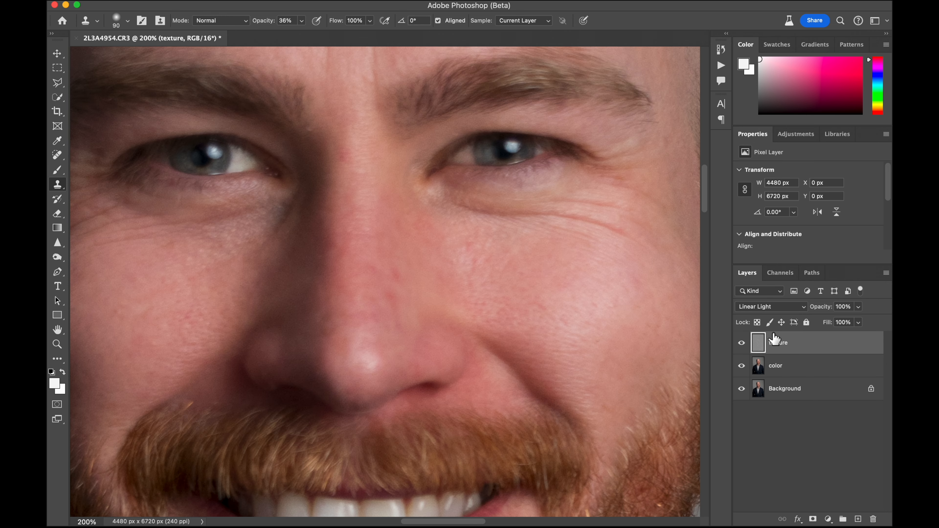
{"action": "left_click", "coordinate": [57, 156]}
{"action": "left_click", "coordinate": [395, 273]}
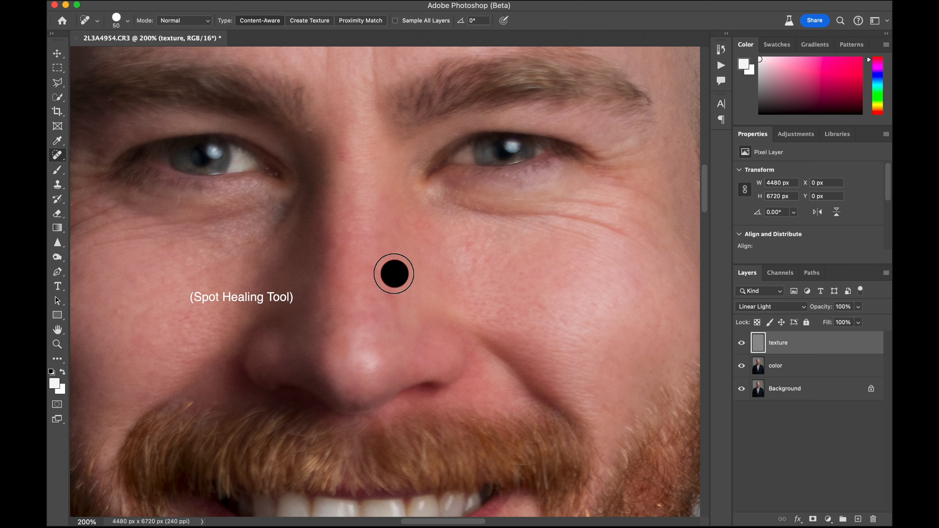
{"action": "left_click", "coordinate": [391, 295]}
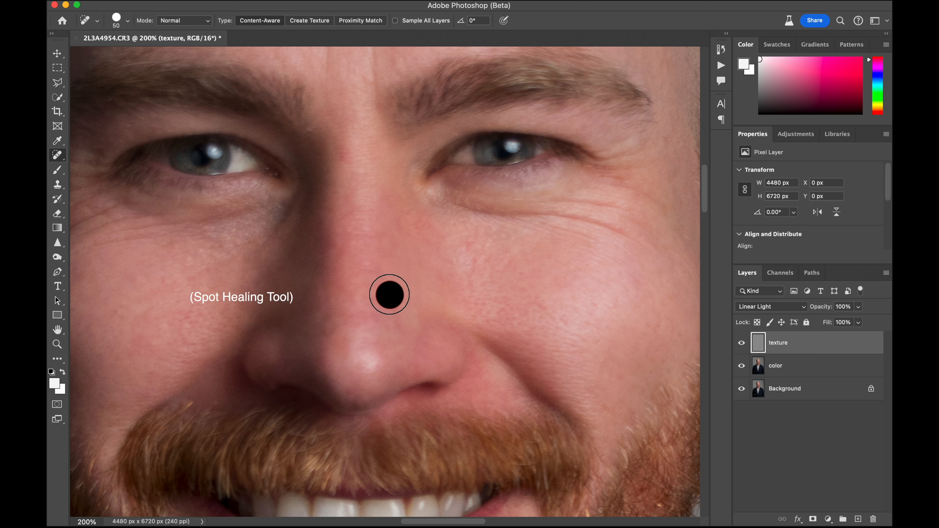
{"action": "left_click", "coordinate": [392, 305]}
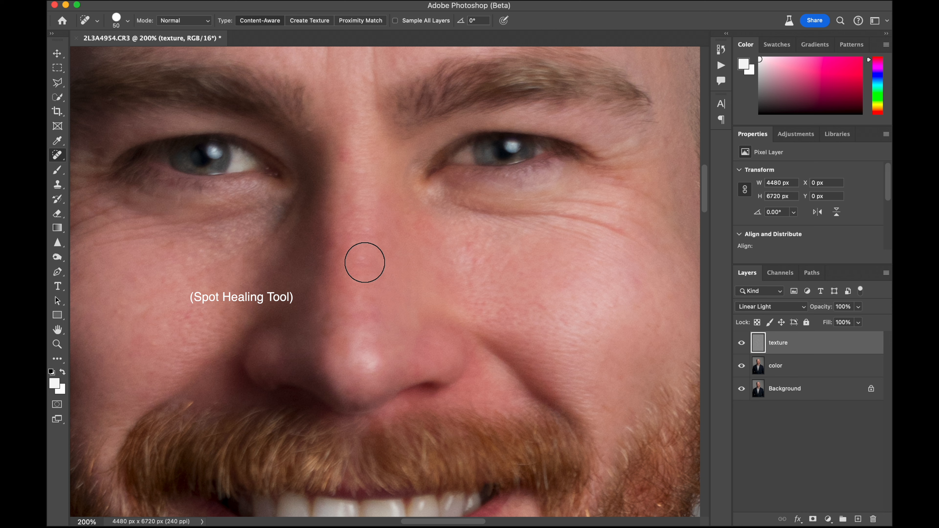
{"action": "left_click", "coordinate": [344, 154]}
Spot-heal the blemishes on the shaded temple and on the cheek just above the mustache on the texture layer
{"action": "scroll", "coordinate": [258, 148], "scroll_direction": "left", "scroll_amount": 5}
{"action": "left_click", "coordinate": [191, 161]}
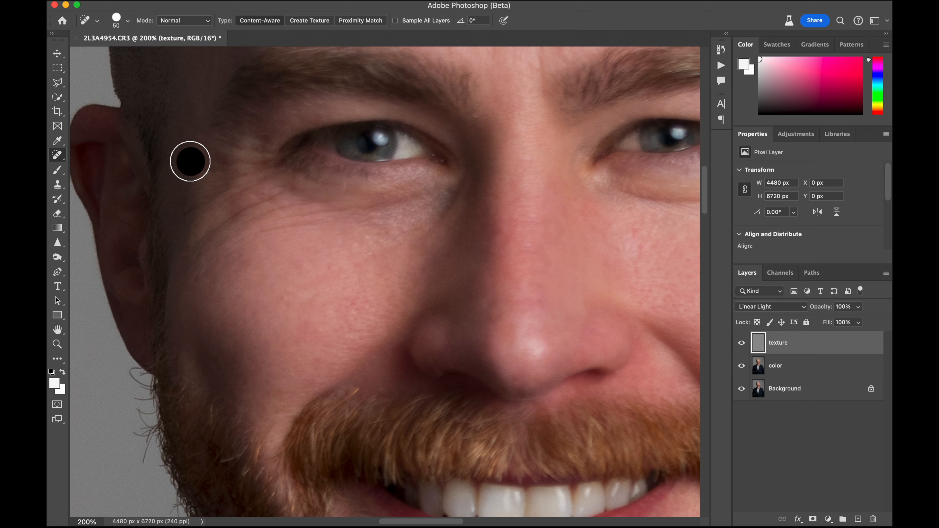
{"action": "scroll", "coordinate": [191, 161], "scroll_direction": "down", "scroll_amount": 3}
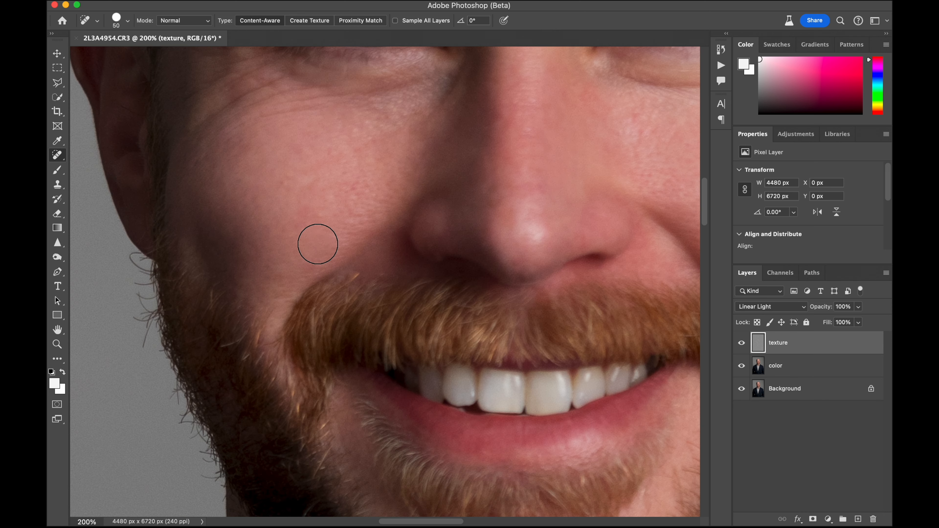
{"action": "left_click", "coordinate": [308, 260]}
Spot-heal the blemishes across the forehead and above the eyebrow on the texture layer
{"action": "scroll", "coordinate": [374, 195], "scroll_direction": "up", "scroll_amount": 3}
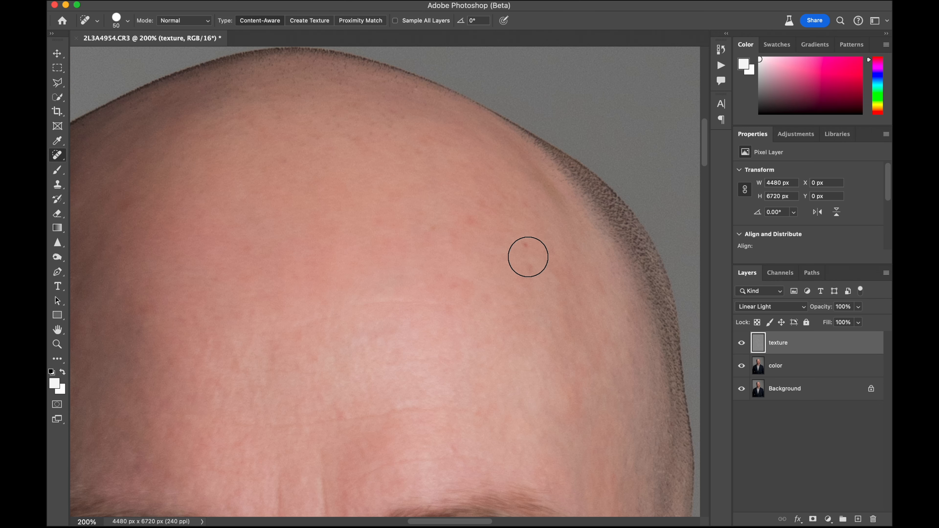
{"action": "left_click", "coordinate": [466, 216]}
{"action": "scroll", "coordinate": [465, 216], "scroll_direction": "left", "scroll_amount": 5}
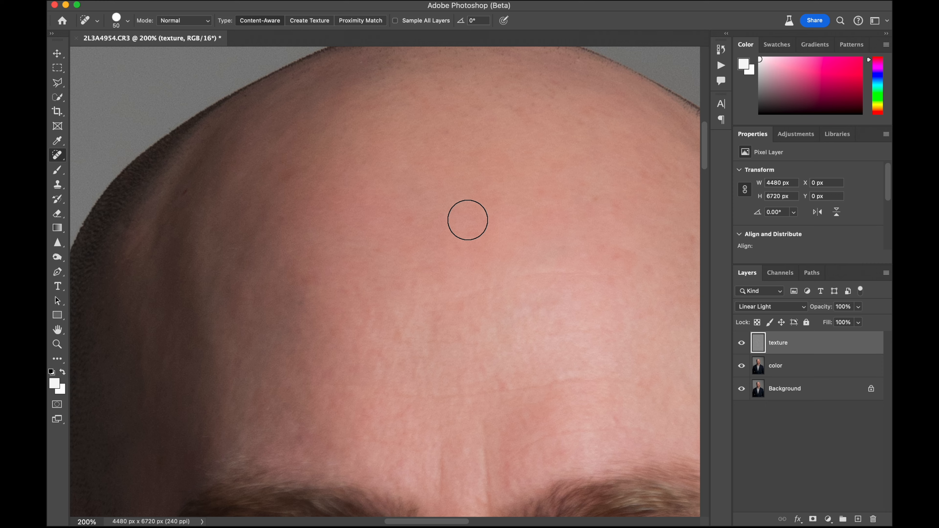
{"action": "scroll", "coordinate": [189, 193], "scroll_direction": "down", "scroll_amount": 5}
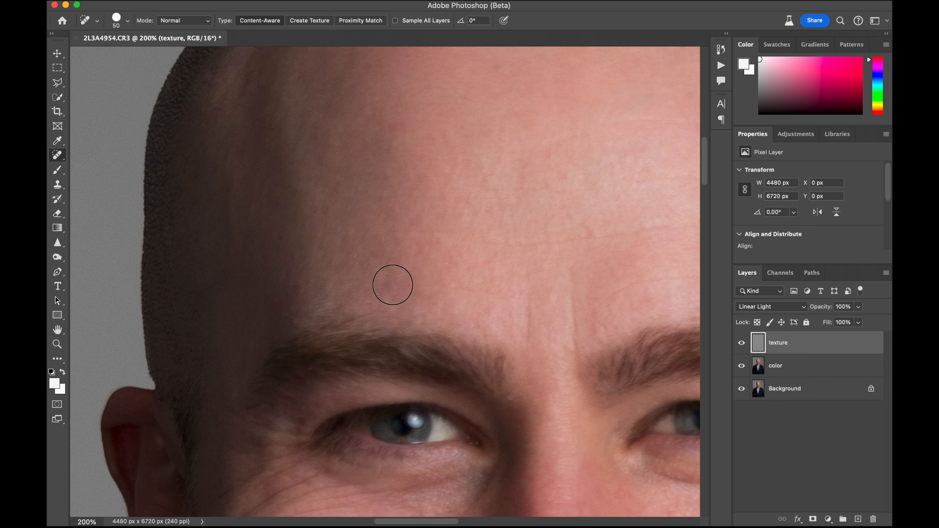
{"action": "scroll", "coordinate": [393, 285], "scroll_direction": "right", "scroll_amount": 2}
{"action": "scroll", "coordinate": [393, 285], "scroll_direction": "right", "scroll_amount": 8}
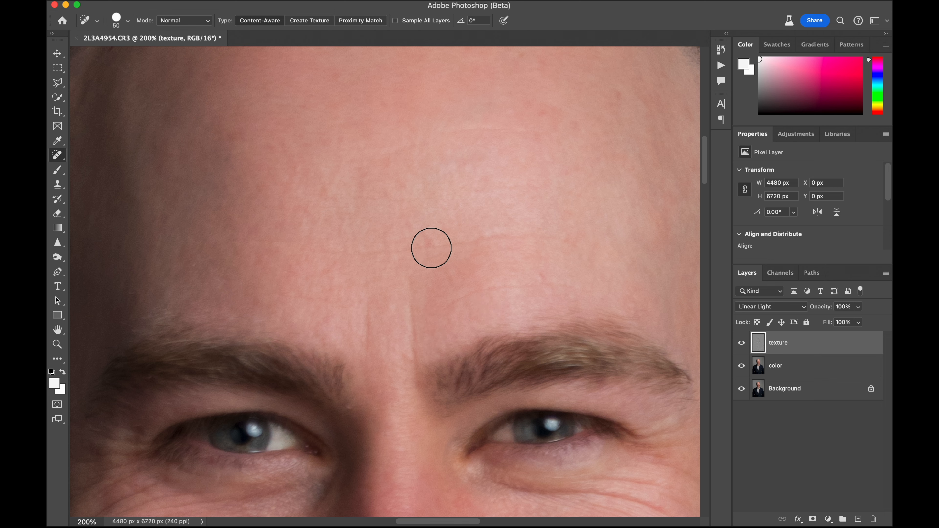
{"action": "left_click", "coordinate": [319, 321]}
{"action": "scroll", "coordinate": [319, 321], "scroll_direction": "up", "scroll_amount": 6}
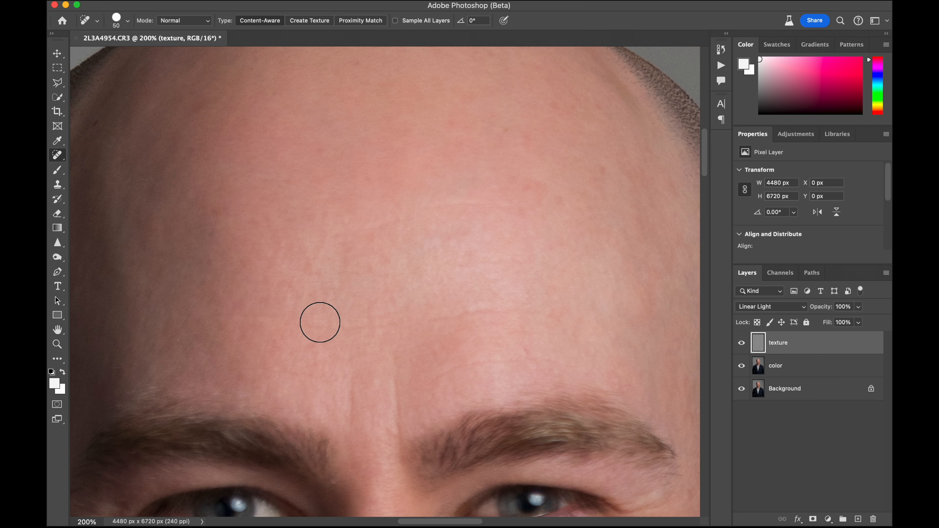
{"action": "left_click", "coordinate": [320, 151]}
{"action": "left_click", "coordinate": [355, 66]}
{"action": "left_click", "coordinate": [214, 206]}
Spot-heal the remaining blemishes on the shaded cheek on the texture layer
{"action": "scroll", "coordinate": [214, 206], "scroll_direction": "right", "scroll_amount": 6}
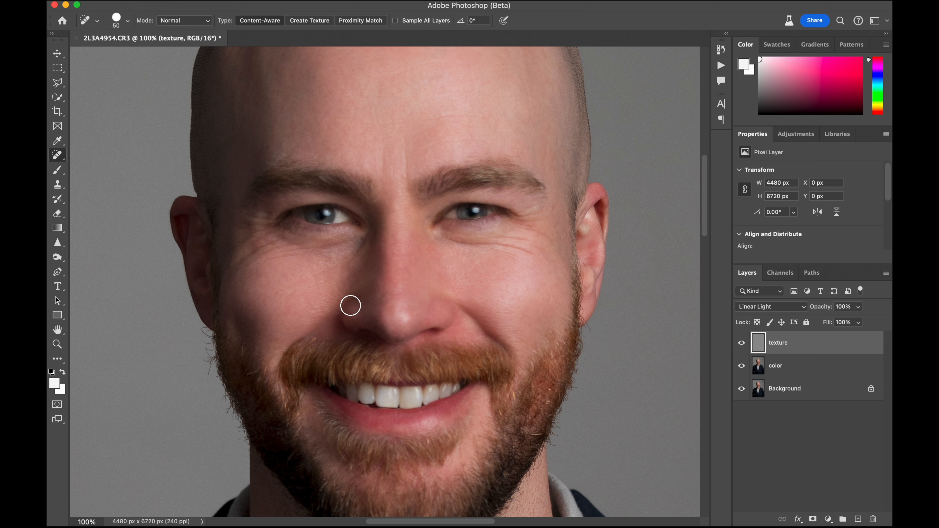
{"action": "left_click", "coordinate": [290, 282]}
{"action": "left_click", "coordinate": [304, 303]}
Remove the stray beard hairs sticking out below the ear on the shaded side with the Spot Healing Brush
{"action": "scroll", "coordinate": [306, 303], "scroll_direction": "down", "scroll_amount": 3}
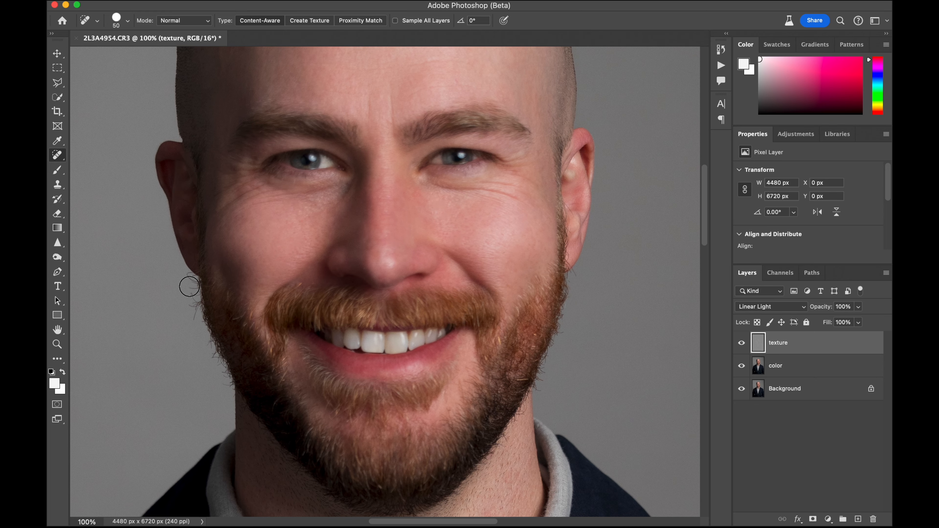
{"action": "left_click", "coordinate": [194, 283]}
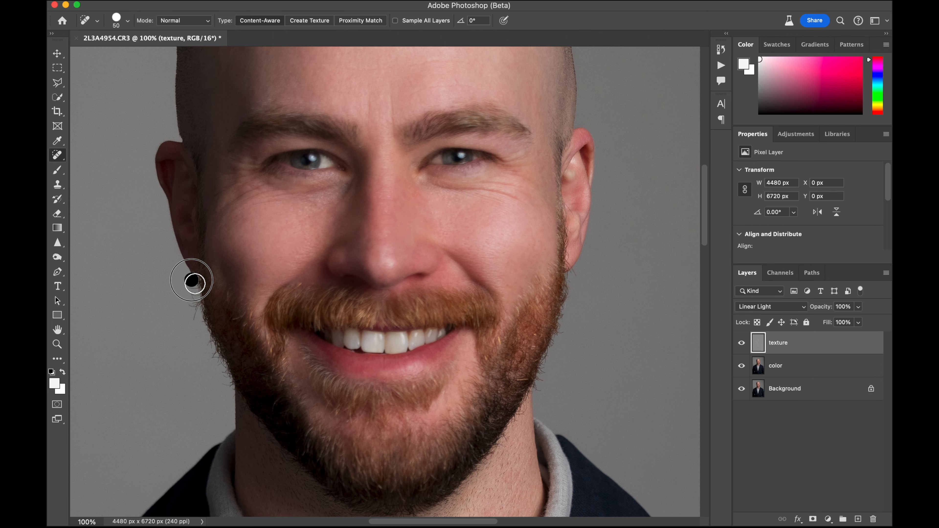
{"action": "mouse_move", "coordinate": [191, 286]}
{"action": "left_mouse_down"}
{"action": "mouse_move", "coordinate": [189, 315]}
{"action": "mouse_move", "coordinate": [194, 306]}
{"action": "left_mouse_up"}
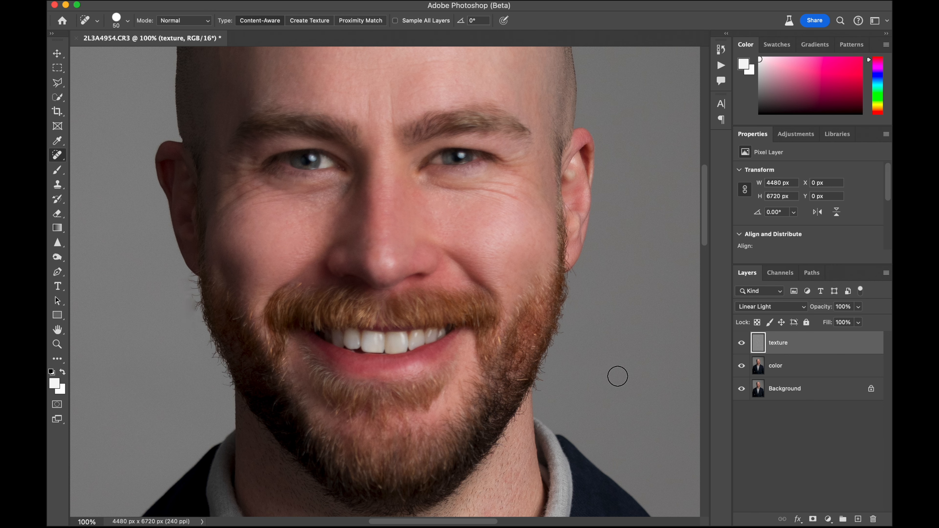
On the color layer, sample the bright front tooth's color and paint over the discolored teeth with a size 40 Brush at 8% opacity
{"action": "key", "text": "super+plus"}
{"action": "key", "text": "super+plus"}
{"action": "scroll", "coordinate": [359, 354], "scroll_direction": "down", "scroll_amount": 5}
{"action": "scroll", "coordinate": [358, 354], "scroll_direction": "left", "scroll_amount": 6}
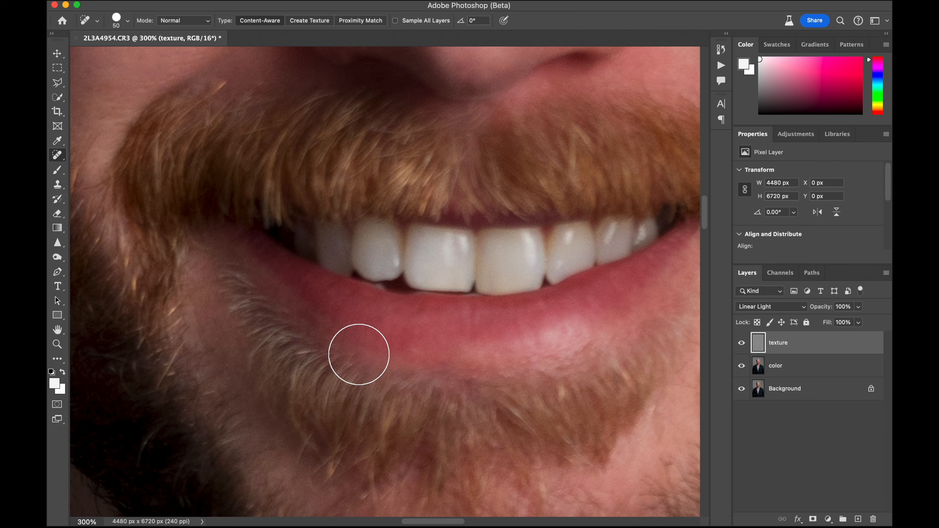
{"action": "scroll", "coordinate": [358, 354], "scroll_direction": "right", "scroll_amount": 4}
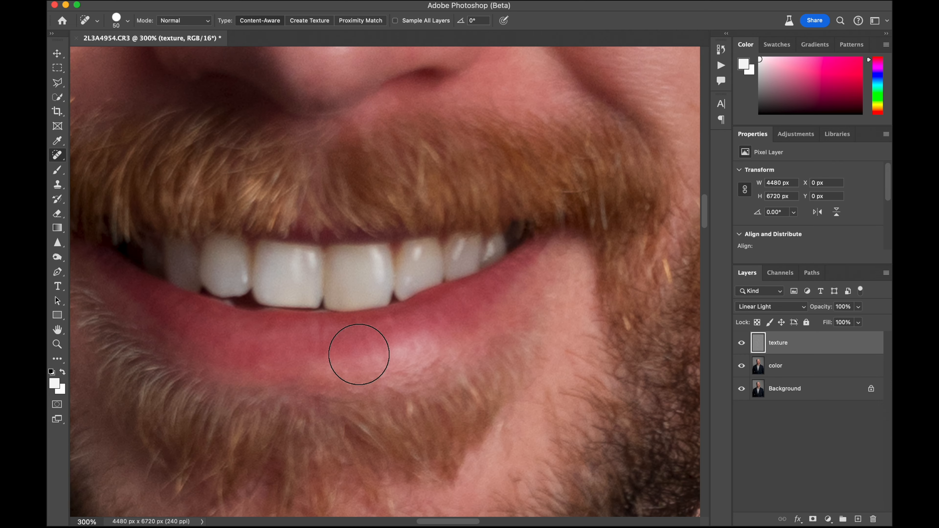
{"action": "left_click", "coordinate": [791, 368]}
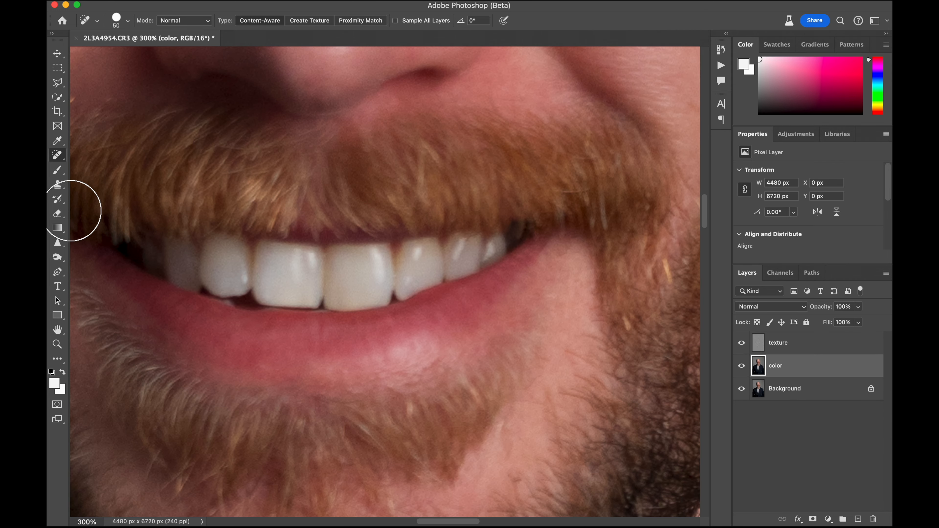
{"action": "left_click", "coordinate": [60, 171]}
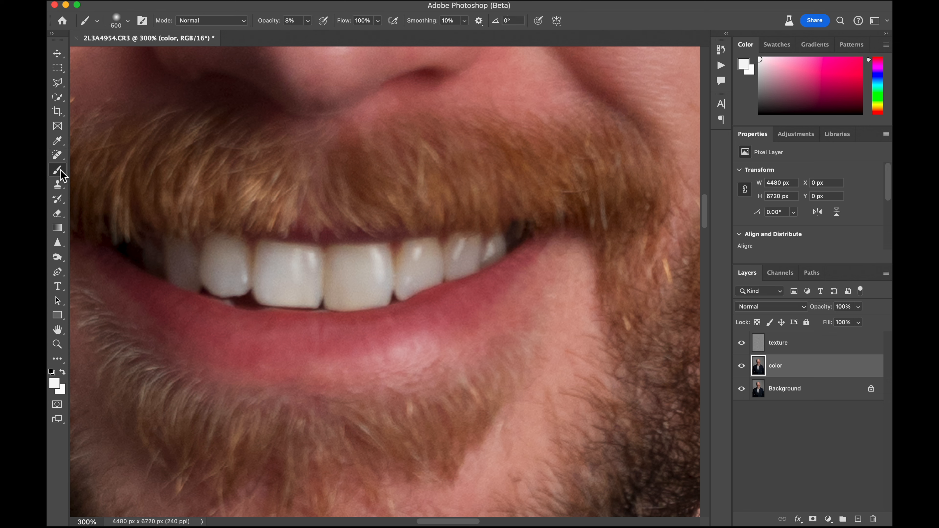
{"action": "left_click", "coordinate": [298, 271], "text": "alt"}
{"action": "key", "text": "bracketleft"}
{"action": "key", "text": "bracketleft"}
{"action": "key", "text": "bracketleft"}
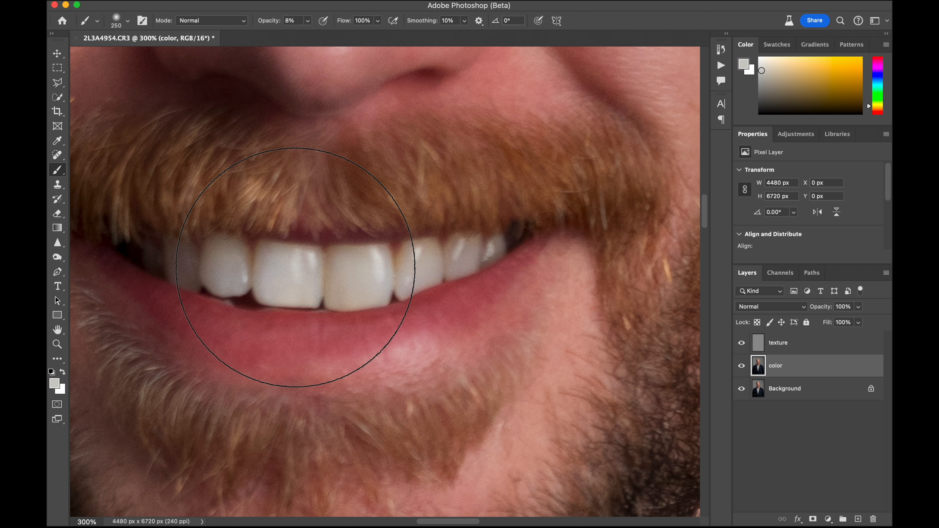
{"action": "key", "text": "bracketleft"}
{"action": "key", "text": "bracketleft"}
{"action": "key", "text": "bracketleft"}
{"action": "key", "text": "bracketleft"}
{"action": "key", "text": "bracketleft"}
{"action": "key", "text": "bracketleft"}
{"action": "key", "text": "bracketleft"}
{"action": "key", "text": "bracketleft"}
{"action": "key", "text": "bracketleft"}
{"action": "key", "text": "bracketleft"}
{"action": "key", "text": "bracketleft"}
{"action": "key", "text": "bracketleft"}
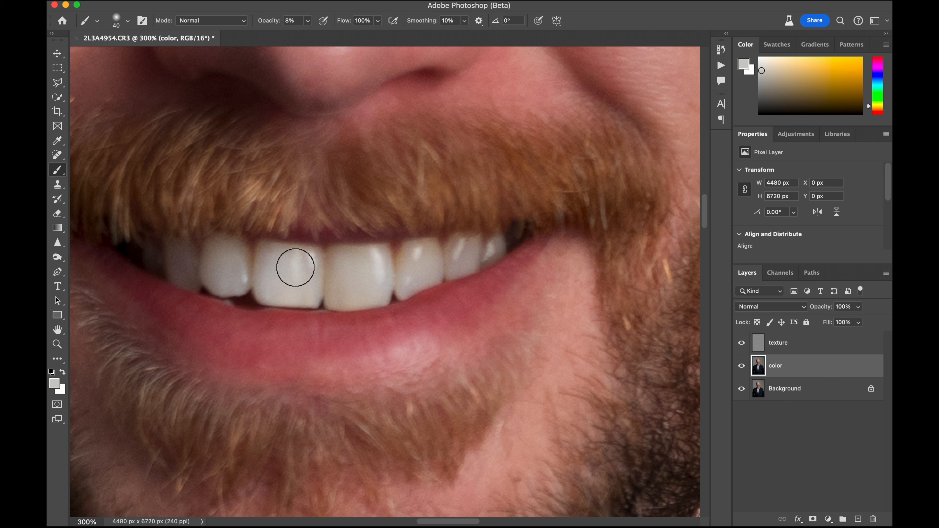
{"action": "mouse_move", "coordinate": [296, 268]}
{"action": "left_mouse_down"}
{"action": "mouse_move", "coordinate": [270, 258]}
{"action": "mouse_move", "coordinate": [259, 273]}
{"action": "mouse_move", "coordinate": [221, 256]}
{"action": "mouse_move", "coordinate": [222, 273]}
{"action": "mouse_move", "coordinate": [178, 261]}
{"action": "left_mouse_up"}
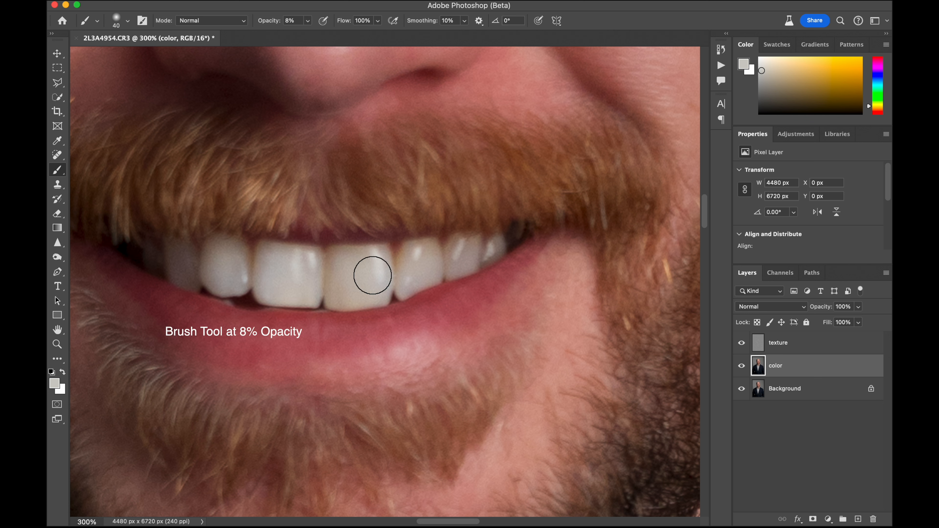
{"action": "mouse_move", "coordinate": [373, 276]}
{"action": "left_mouse_down"}
{"action": "mouse_move", "coordinate": [351, 264]}
{"action": "mouse_move", "coordinate": [359, 260]}
{"action": "mouse_move", "coordinate": [342, 292]}
{"action": "mouse_move", "coordinate": [340, 283]}
{"action": "left_mouse_up"}
{"action": "left_click_drag", "start_coordinate": [412, 268], "coordinate": [415, 257]}
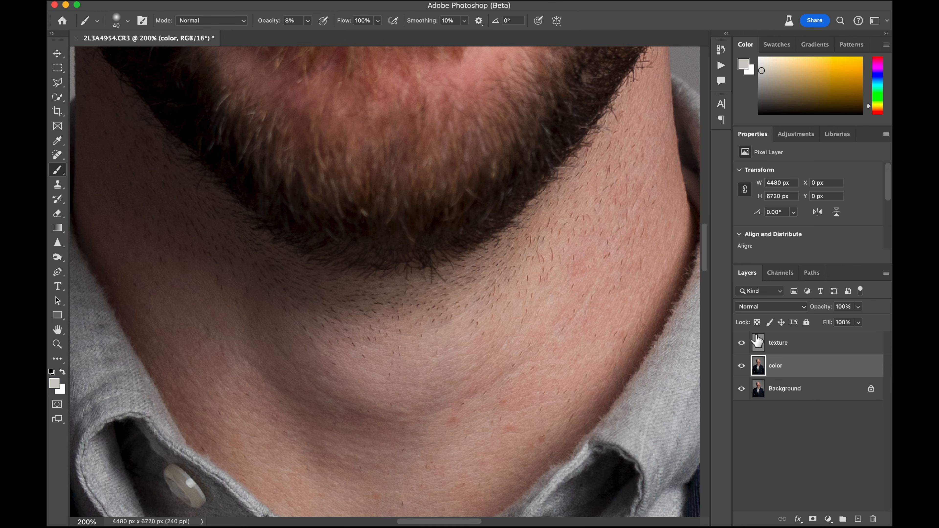
Spot-heal the red blemishes on the neck between the beard and the collar on the texture layer
{"action": "left_click", "coordinate": [780, 346]}
{"action": "scroll", "coordinate": [250, 277], "scroll_direction": "down", "scroll_amount": 2}
{"action": "scroll", "coordinate": [250, 277], "scroll_direction": "right", "scroll_amount": 1}
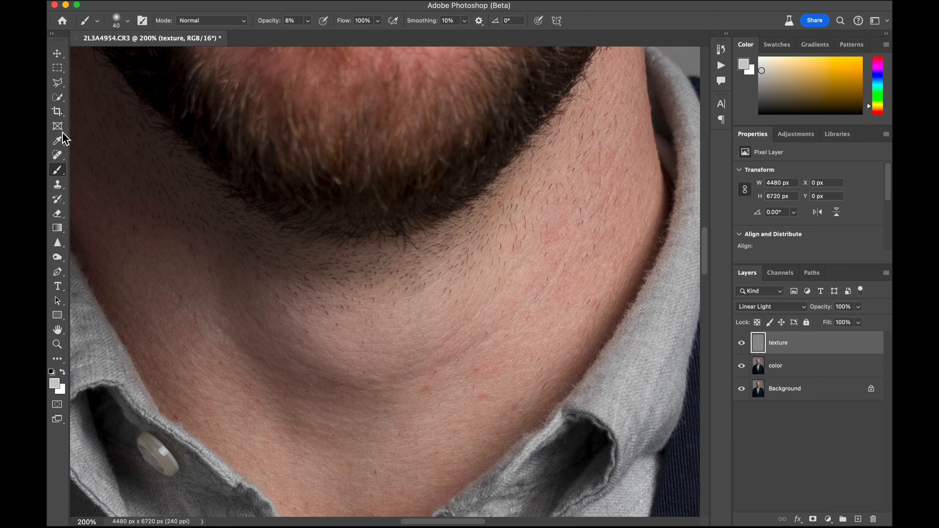
{"action": "left_click", "coordinate": [58, 154]}
{"action": "left_click", "coordinate": [473, 368]}
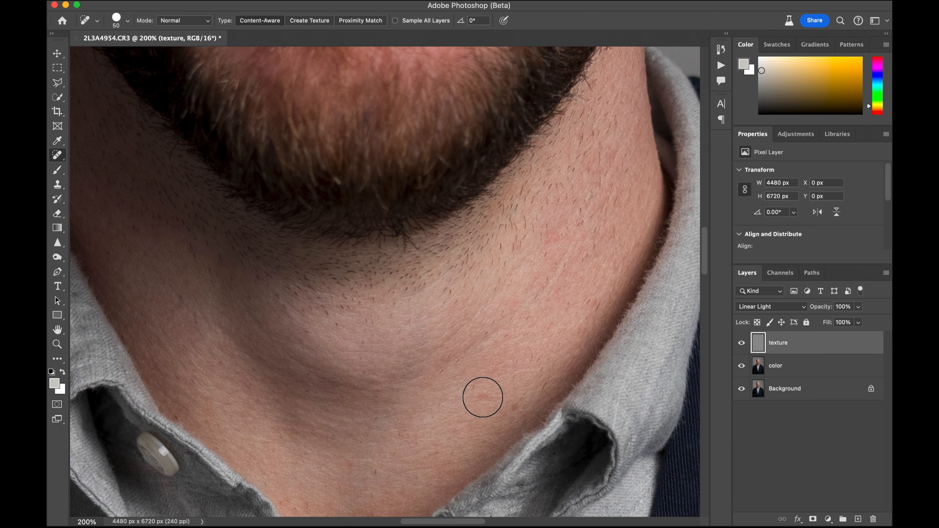
{"action": "left_click", "coordinate": [483, 398]}
{"action": "left_click", "coordinate": [552, 239]}
{"action": "left_click", "coordinate": [552, 235]}
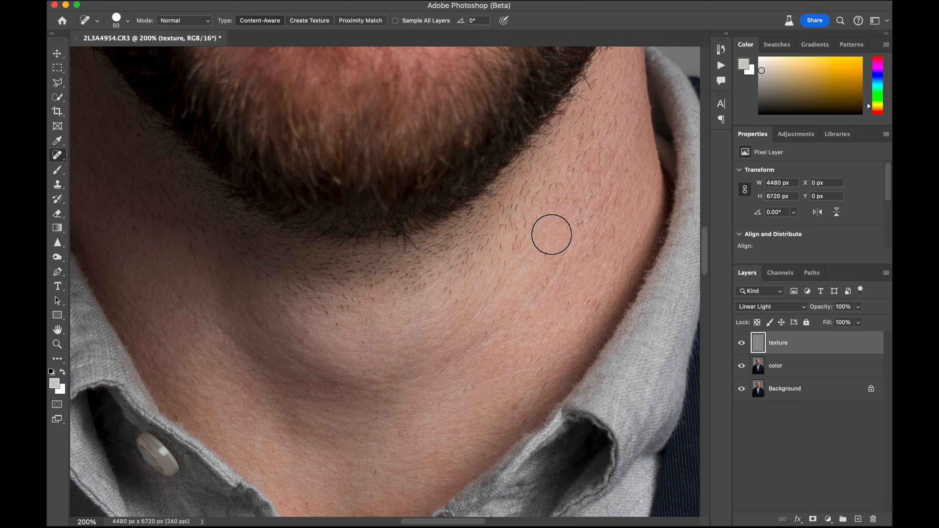
Spot-heal the remaining marks on the lit side of the neck and just below the beard's edge
{"action": "scroll", "coordinate": [552, 235], "scroll_direction": "down", "scroll_amount": 2}
{"action": "scroll", "coordinate": [552, 236], "scroll_direction": "left", "scroll_amount": 2}
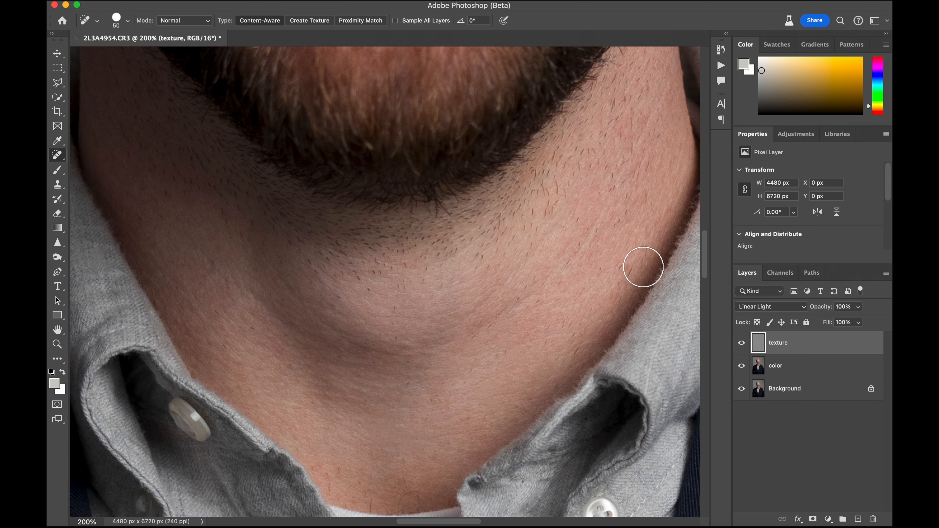
{"action": "left_click", "coordinate": [624, 270]}
{"action": "left_click", "coordinate": [550, 212]}
{"action": "left_click", "coordinate": [560, 197]}
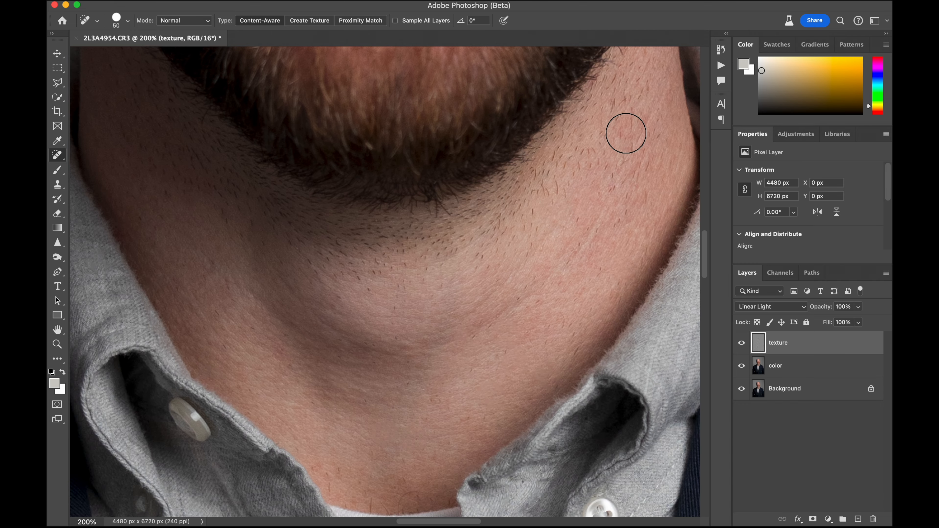
{"action": "scroll", "coordinate": [623, 118], "scroll_direction": "up", "scroll_amount": 5}
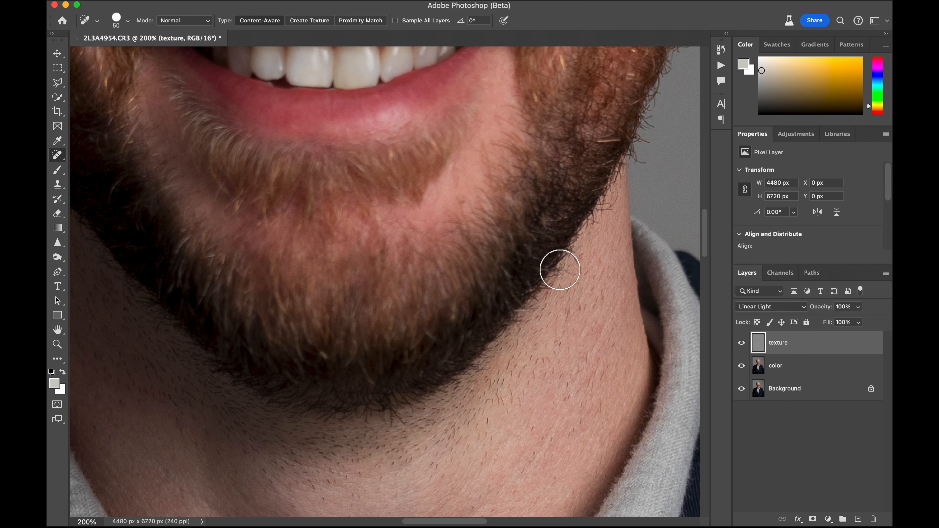
{"action": "left_click", "coordinate": [554, 295]}
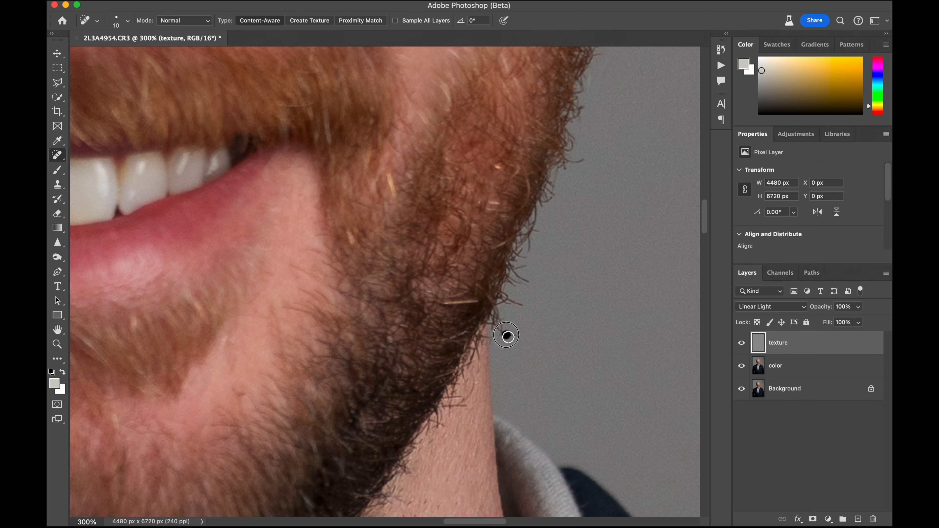
Remove the stray hairs below and across the ear on the lit side with a size 10 Spot Healing Brush
{"action": "scroll", "coordinate": [527, 337], "scroll_direction": "up", "scroll_amount": 8}
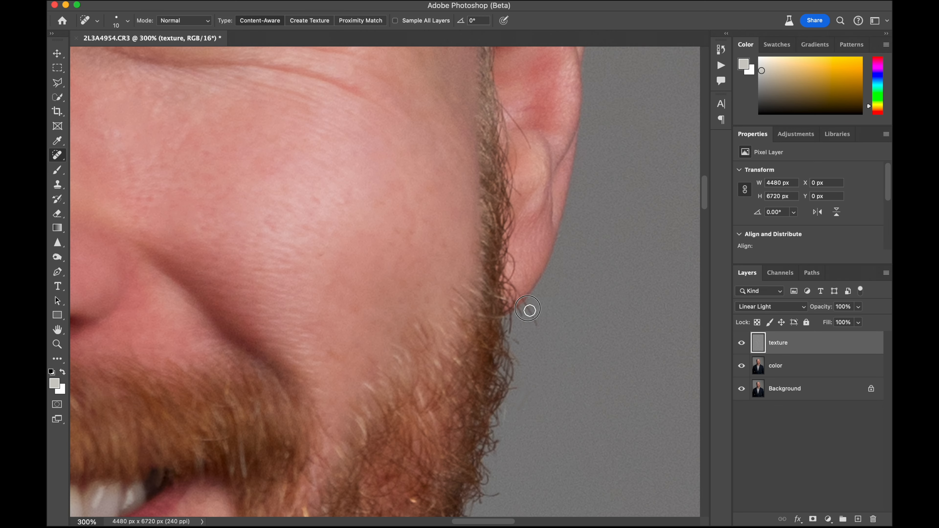
{"action": "left_click_drag", "start_coordinate": [528, 309], "coordinate": [541, 332]}
{"action": "scroll", "coordinate": [543, 338], "scroll_direction": "up", "scroll_amount": 2}
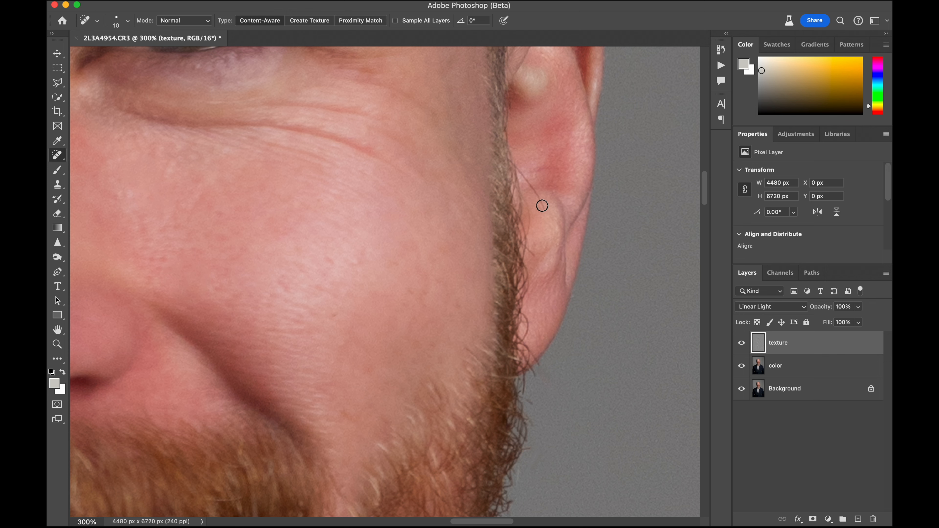
{"action": "left_click_drag", "start_coordinate": [542, 203], "coordinate": [518, 167]}
{"action": "scroll", "coordinate": [530, 252], "scroll_direction": "up", "scroll_amount": 3}
{"action": "scroll", "coordinate": [529, 258], "scroll_direction": "right", "scroll_amount": 2}
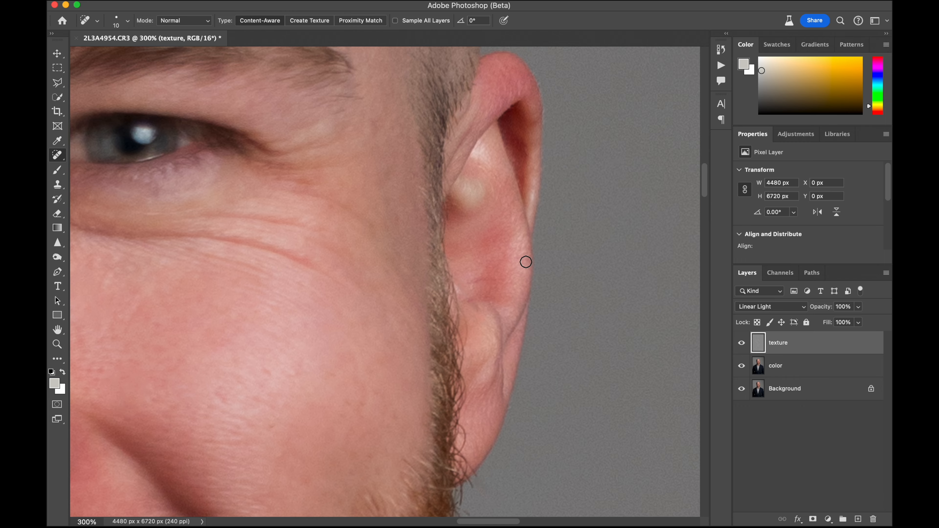
{"action": "scroll", "coordinate": [526, 262], "scroll_direction": "left", "scroll_amount": 15}
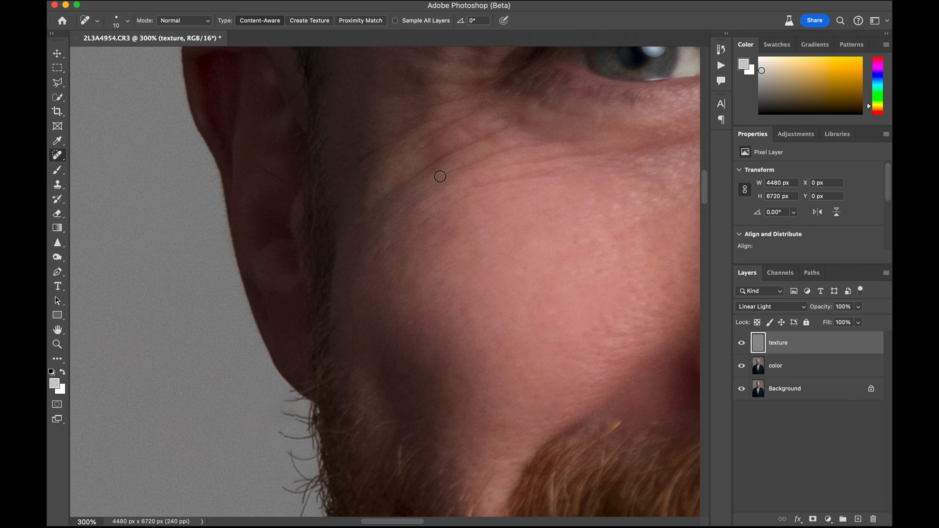
Merge the texture and color layers into one layer and toggle its visibility to compare the retouch with the original
{"action": "key", "text": "super+0"}
{"action": "key", "text": "m"}
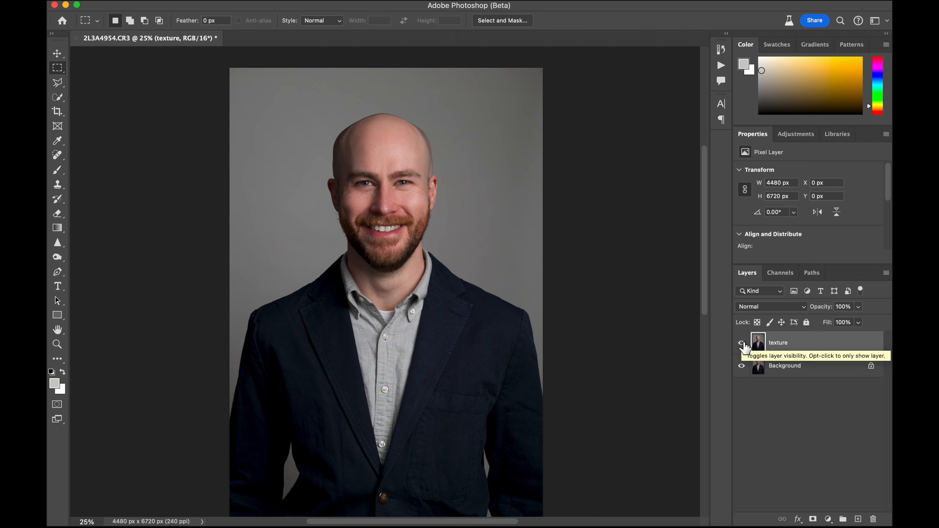
{"action": "left_click", "coordinate": [742, 342]}
{"action": "left_click", "coordinate": [742, 342]}
{"action": "left_click", "coordinate": [742, 343]}
{"action": "left_click", "coordinate": [742, 343]}
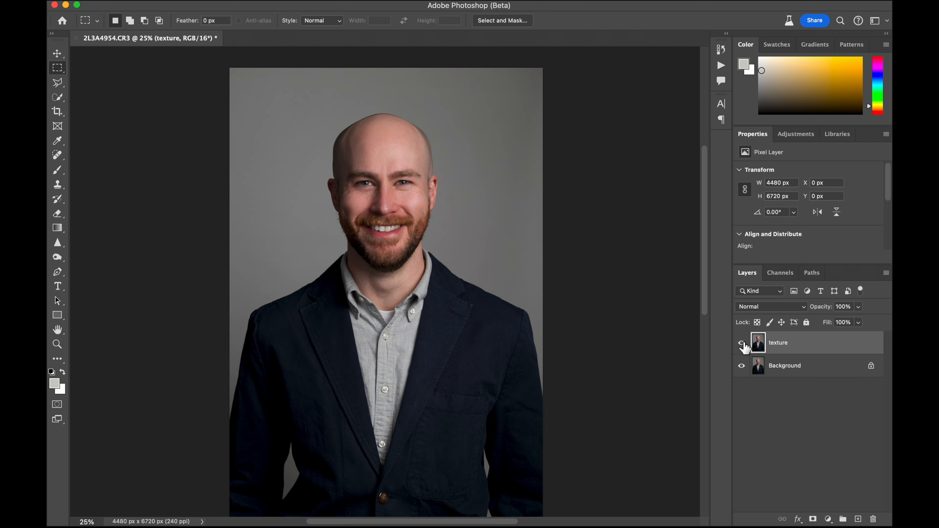
{"action": "left_click", "coordinate": [742, 343]}
{"action": "left_click", "coordinate": [742, 343]}
{"action": "left_click", "coordinate": [742, 343]}
{"action": "left_click", "coordinate": [742, 343]}
{"action": "left_click", "coordinate": [742, 342]}
{"action": "left_click", "coordinate": [743, 344]}
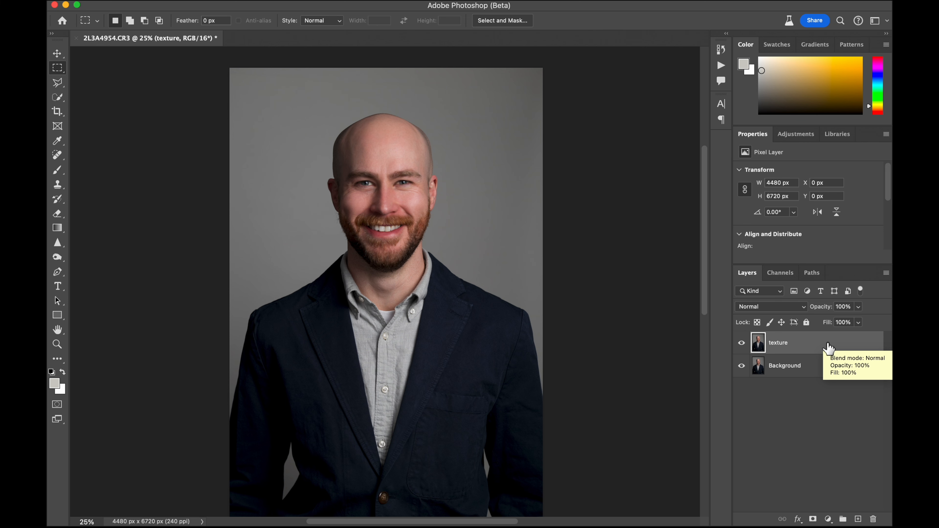
Flatten the image into a single background layer
{"action": "right_click", "coordinate": [828, 348]}
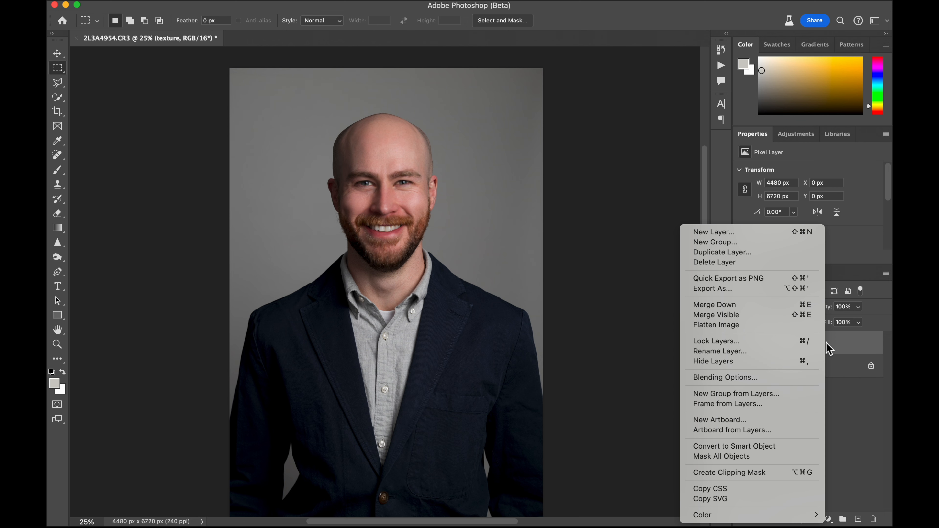
{"action": "left_click", "coordinate": [773, 324]}
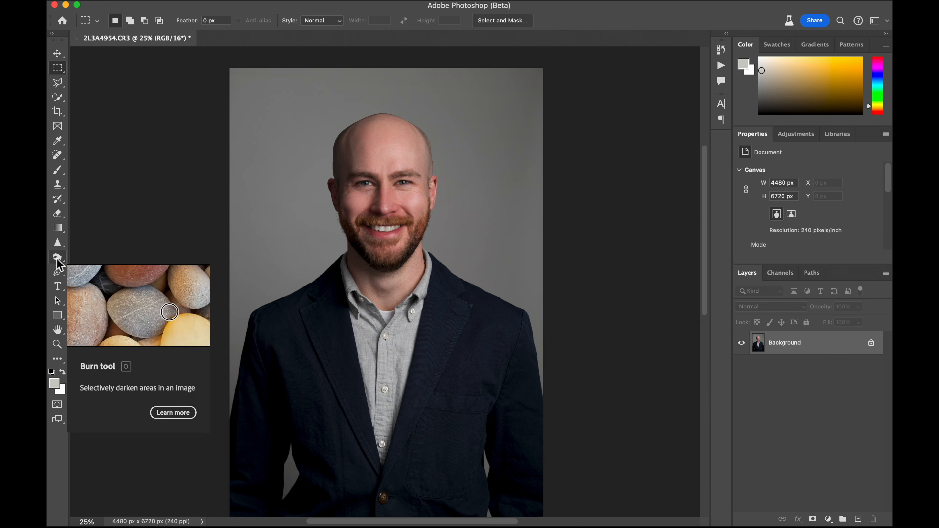
Darken the eyebrows with a size 100 Burn tool set to Midtones at 5% exposure
{"action": "left_click", "coordinate": [57, 259]}
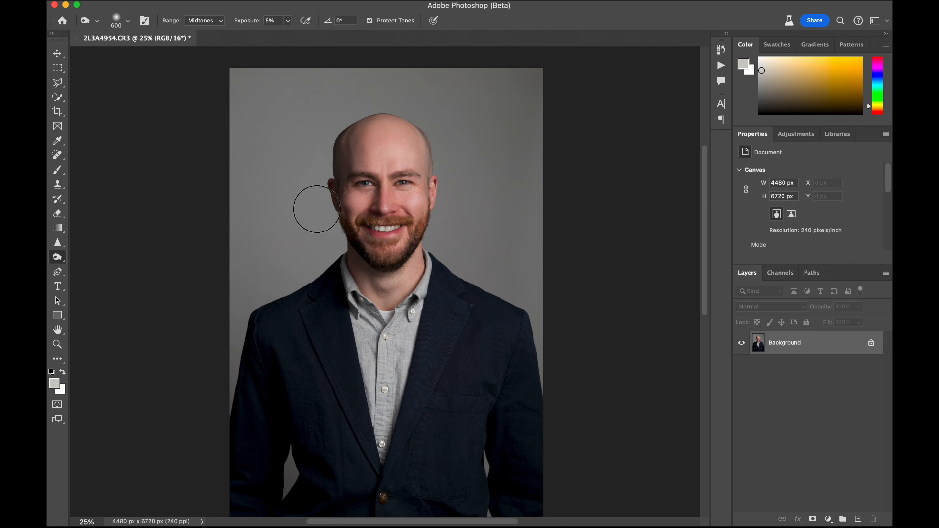
{"action": "key", "text": "bracketleft"}
{"action": "key", "text": "bracketleft"}
{"action": "key", "text": "bracketleft"}
{"action": "key", "text": "bracketleft"}
{"action": "key", "text": "bracketleft"}
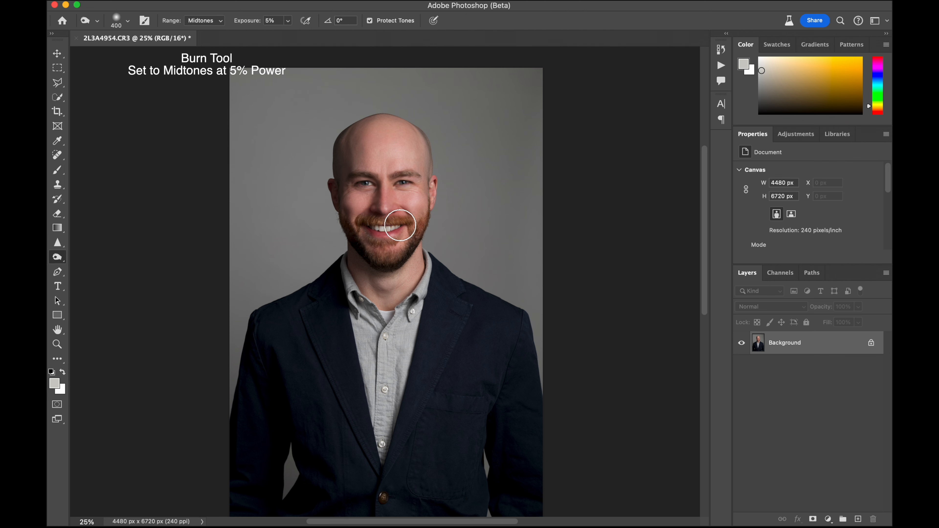
{"action": "key", "text": "super+plus"}
{"action": "key", "text": "super+plus"}
{"action": "key", "text": "super+plus"}
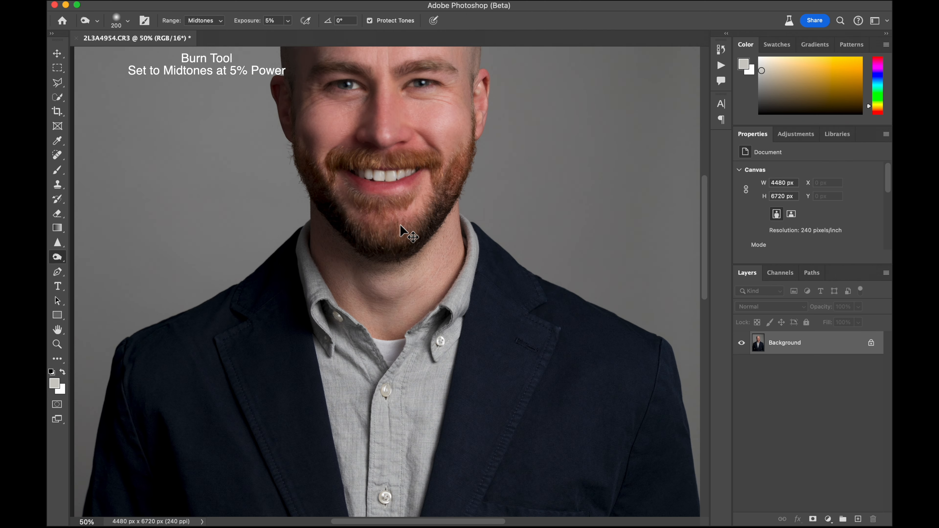
{"action": "scroll", "coordinate": [400, 225], "scroll_direction": "up", "scroll_amount": 5}
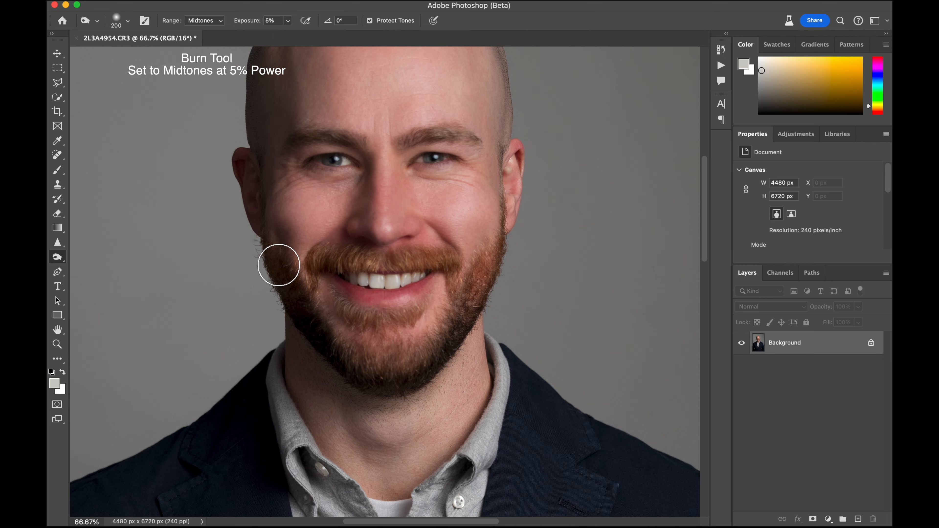
{"action": "key", "text": "bracketleft"}
{"action": "key", "text": "bracketleft"}
{"action": "key", "text": "bracketleft"}
{"action": "key", "text": "bracketleft"}
{"action": "scroll", "coordinate": [500, 218], "scroll_direction": "up", "scroll_amount": 1}
{"action": "scroll", "coordinate": [499, 218], "scroll_direction": "up", "scroll_amount": 5}
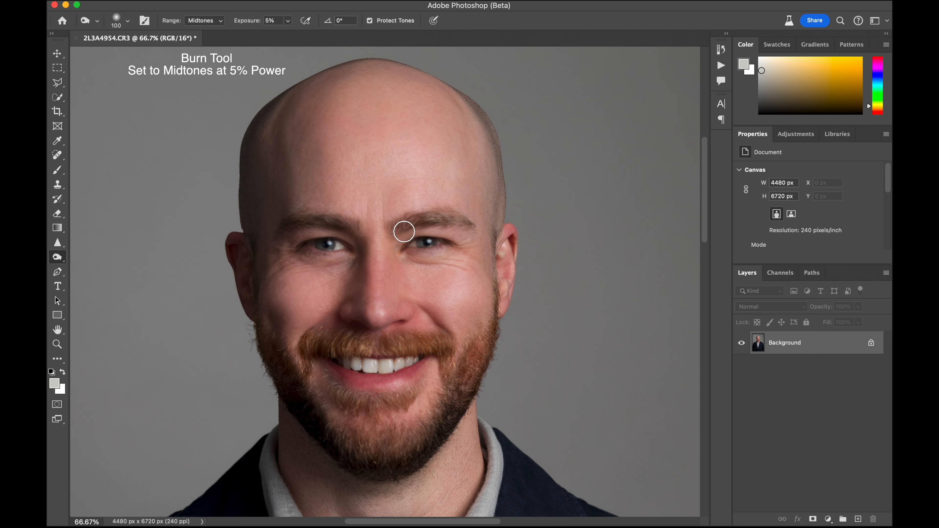
{"action": "left_click", "coordinate": [350, 226]}
Burn the lower lip and the area just beneath it with the same 5% midtones setting
{"action": "key", "text": "super+minus"}
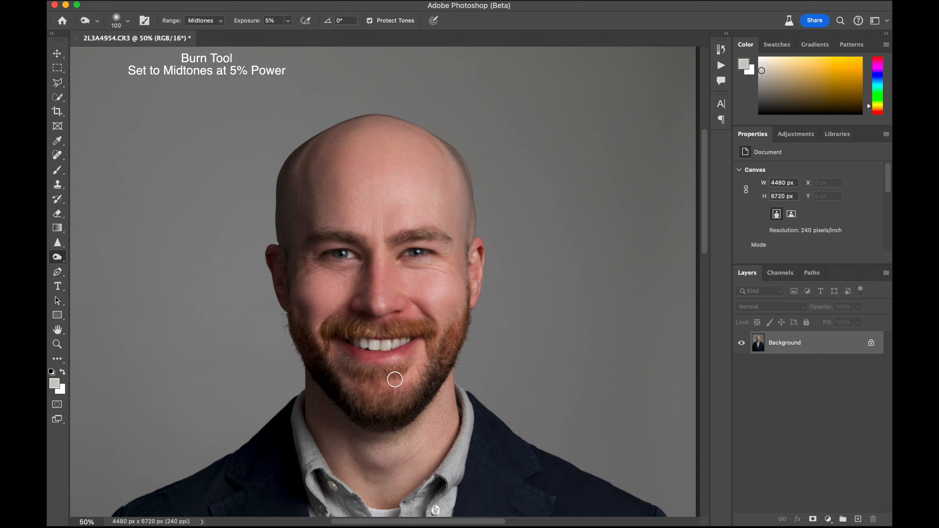
{"action": "left_click", "coordinate": [371, 361]}
{"action": "left_click", "coordinate": [352, 354]}
Brighten the eyes and the skin beneath them with a size 150 Dodge tool set to Midtones at 8% exposure
{"action": "left_click_drag", "start_coordinate": [58, 257], "coordinate": [88, 254]}
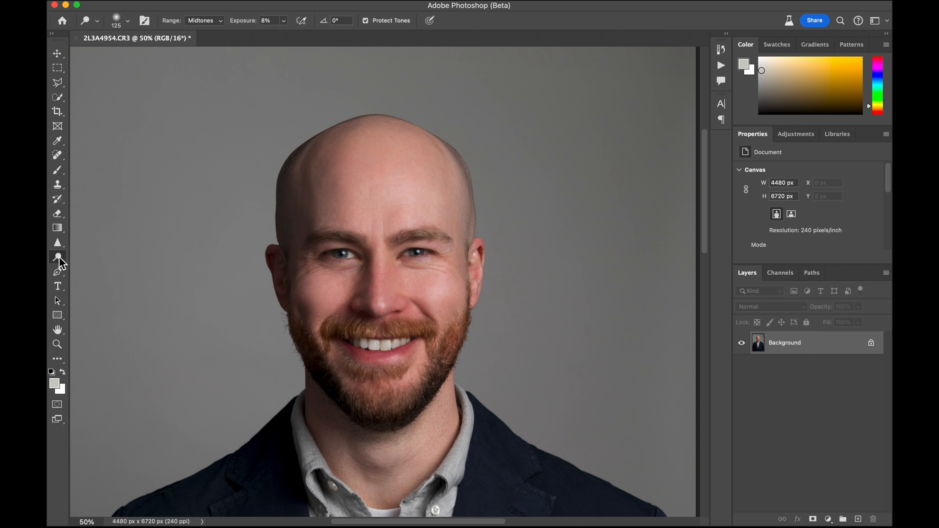
{"action": "key", "text": "bracketright"}
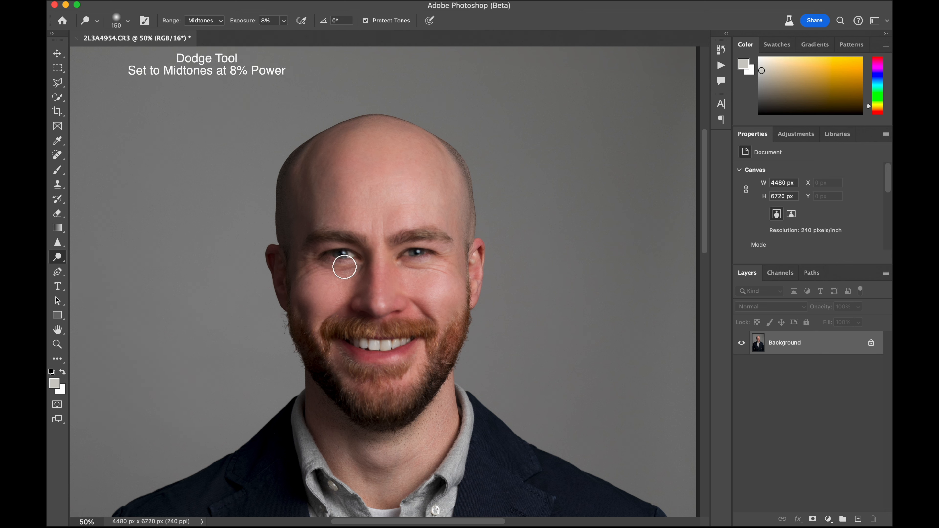
{"action": "left_click", "coordinate": [344, 266]}
{"action": "mouse_move", "coordinate": [341, 263]}
{"action": "left_mouse_down"}
{"action": "mouse_move", "coordinate": [328, 255]}
{"action": "mouse_move", "coordinate": [341, 251]}
{"action": "left_mouse_up"}
{"action": "mouse_move", "coordinate": [403, 255]}
{"action": "left_mouse_down"}
{"action": "mouse_move", "coordinate": [427, 252]}
{"action": "mouse_move", "coordinate": [419, 249]}
{"action": "mouse_move", "coordinate": [416, 265]}
{"action": "left_mouse_up"}
{"action": "left_click_drag", "start_coordinate": [347, 264], "coordinate": [339, 261]}
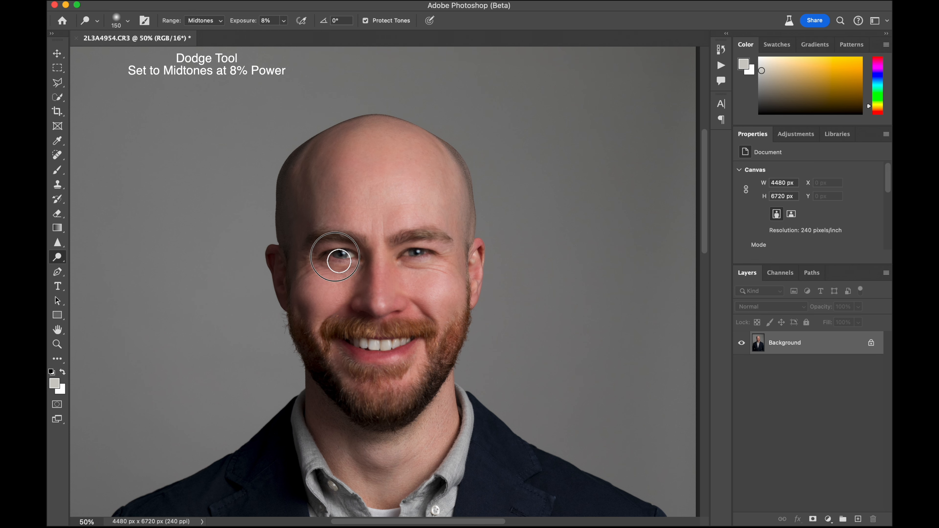
Brighten the whites of both eyes with a size 35 Dodge tool set to Midtones at 8% exposure
{"action": "key", "text": "super+plus"}
{"action": "key", "text": "super+plus"}
{"action": "key", "text": "super+plus"}
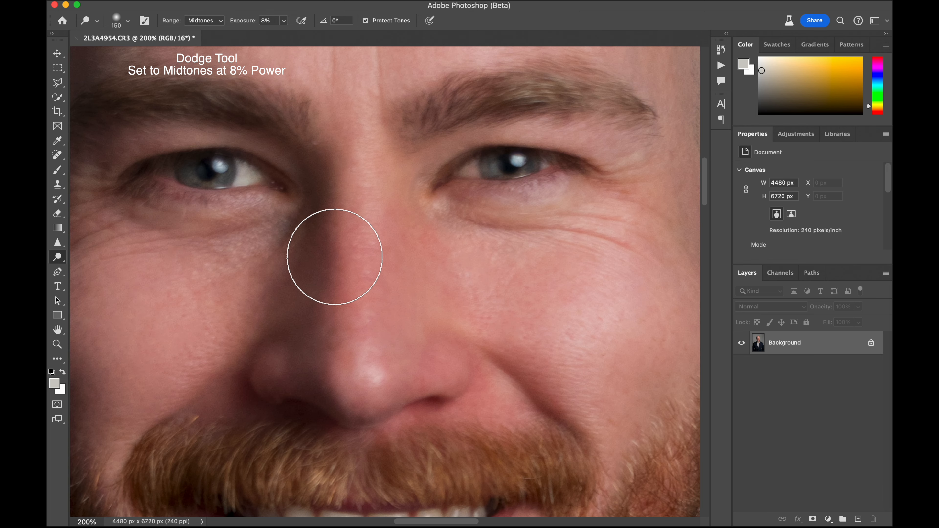
{"action": "key", "text": "bracketleft"}
{"action": "key", "text": "bracketleft"}
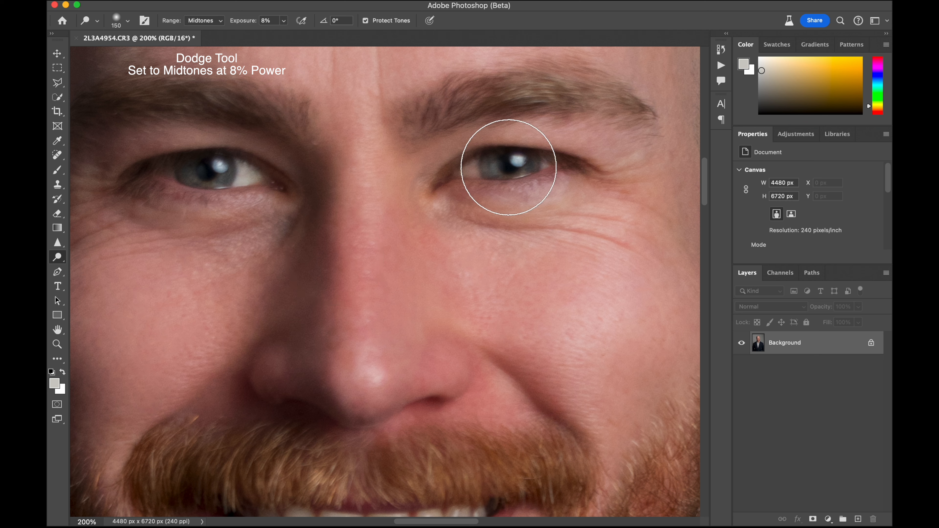
{"action": "key", "text": "bracketleft"}
{"action": "key", "text": "bracketleft"}
{"action": "key", "text": "bracketleft"}
{"action": "key", "text": "bracketleft"}
{"action": "key", "text": "bracketleft"}
{"action": "key", "text": "bracketleft"}
{"action": "key", "text": "bracketleft"}
{"action": "key", "text": "bracketleft"}
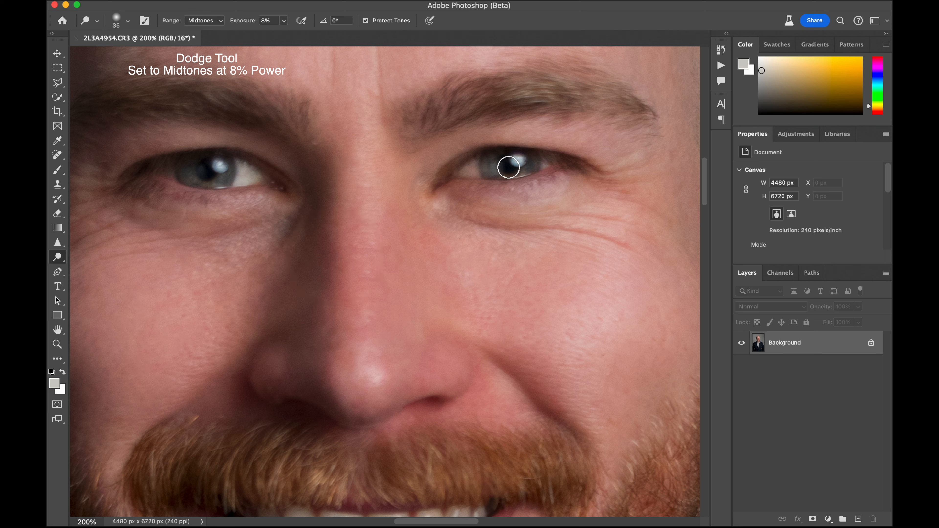
{"action": "mouse_move", "coordinate": [496, 172]}
{"action": "left_mouse_down"}
{"action": "mouse_move", "coordinate": [539, 170]}
{"action": "mouse_move", "coordinate": [536, 156]}
{"action": "mouse_move", "coordinate": [544, 171]}
{"action": "mouse_move", "coordinate": [563, 171]}
{"action": "mouse_move", "coordinate": [466, 172]}
{"action": "left_mouse_up"}
{"action": "left_click_drag", "start_coordinate": [254, 185], "coordinate": [252, 178]}
Save the flattened, retouched headshot
{"action": "key", "text": "super+minus"}
{"action": "key", "text": "super+minus"}
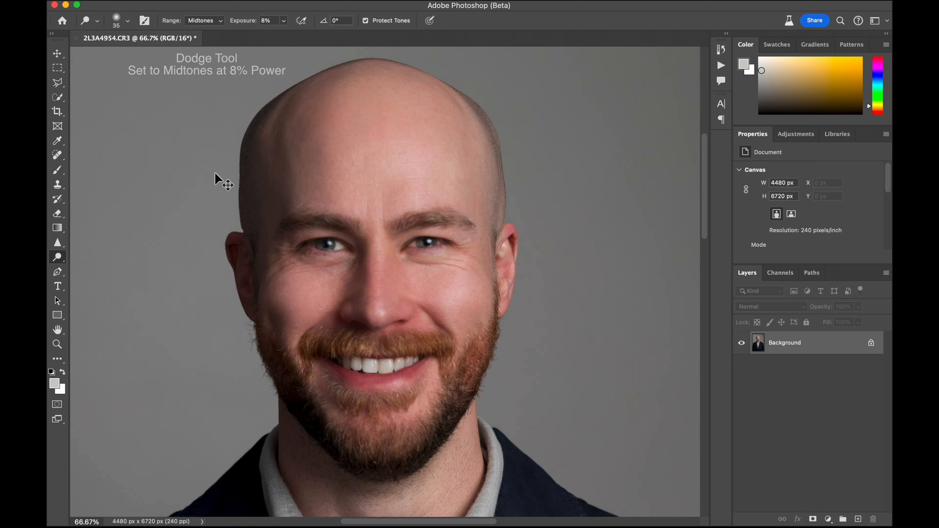
{"action": "key", "text": "super+minus"}
{"action": "key", "text": "super+minus"}
{"action": "key", "text": "super+minus"}
{"action": "key", "text": "super+minus"}
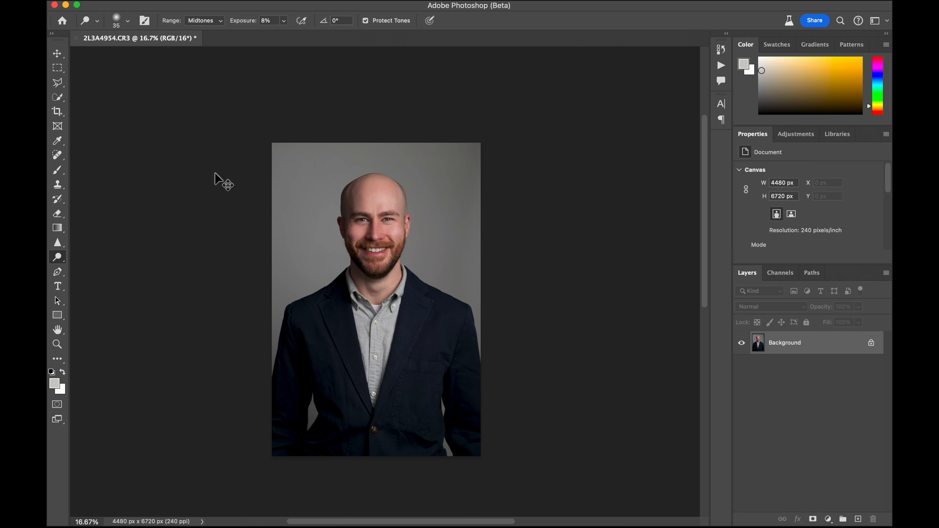
{"action": "right_click", "coordinate": [808, 345]}
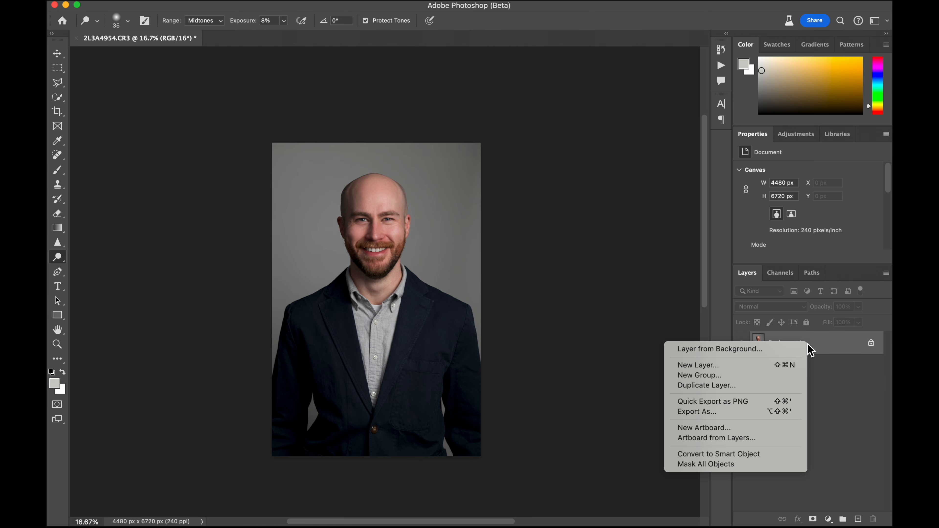
{"action": "left_click", "coordinate": [824, 366]}
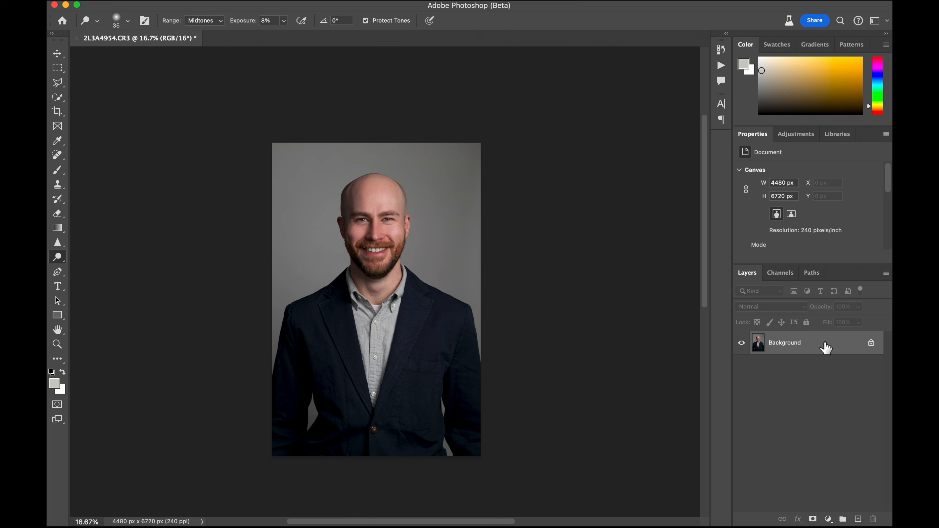
{"action": "mouse_move", "coordinate": [826, 348]}
{"action": "key", "text": "super+s"}
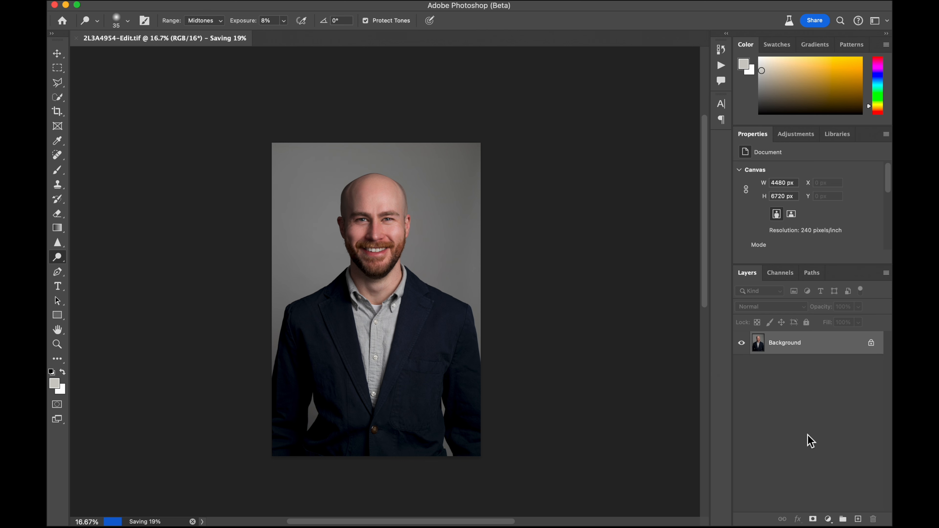
{"action": "left_click", "coordinate": [172, 1]}
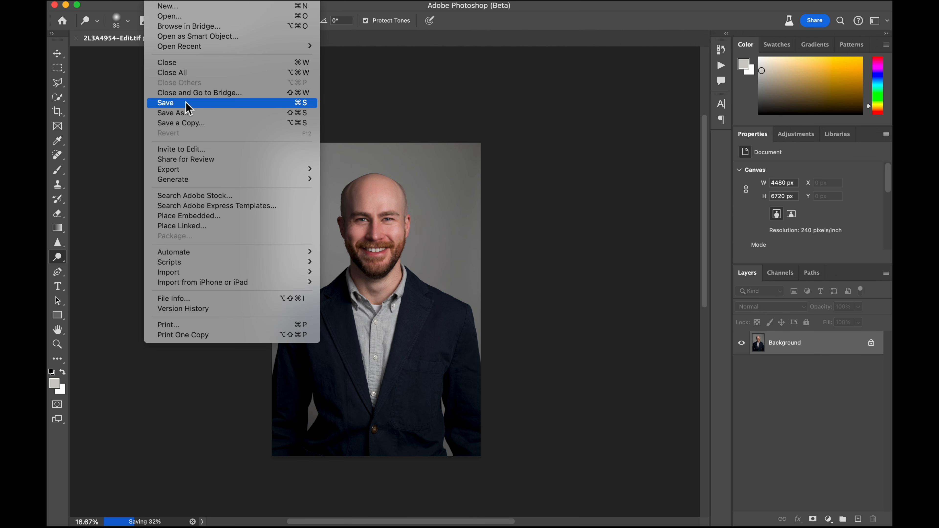
{"action": "left_click", "coordinate": [525, 113]}
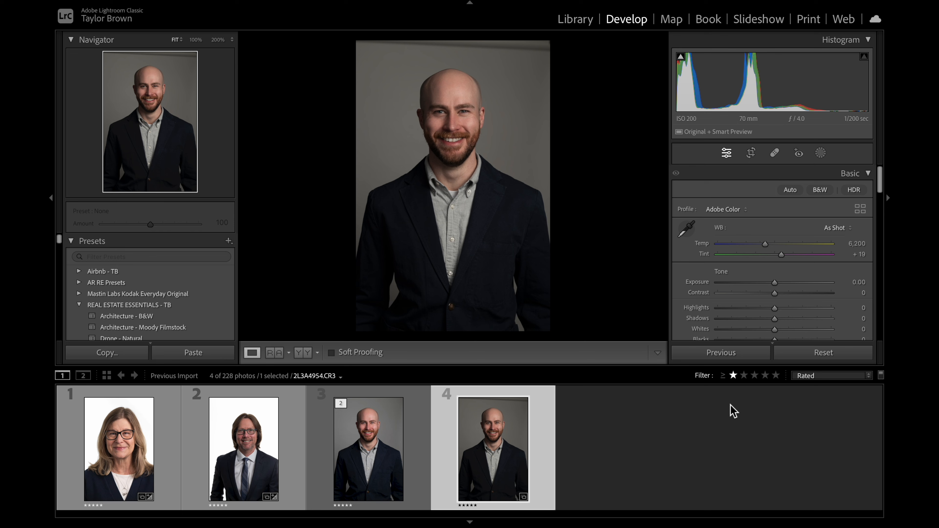
Select the edited photo 2L3A4954-Edit.tif and start the crop tool
{"action": "key", "text": "Left"}
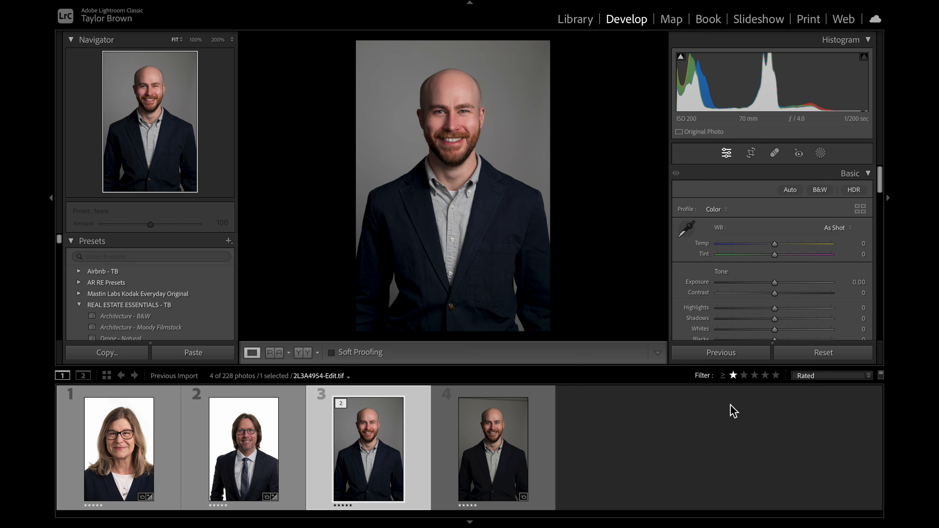
{"action": "left_click", "coordinate": [752, 154]}
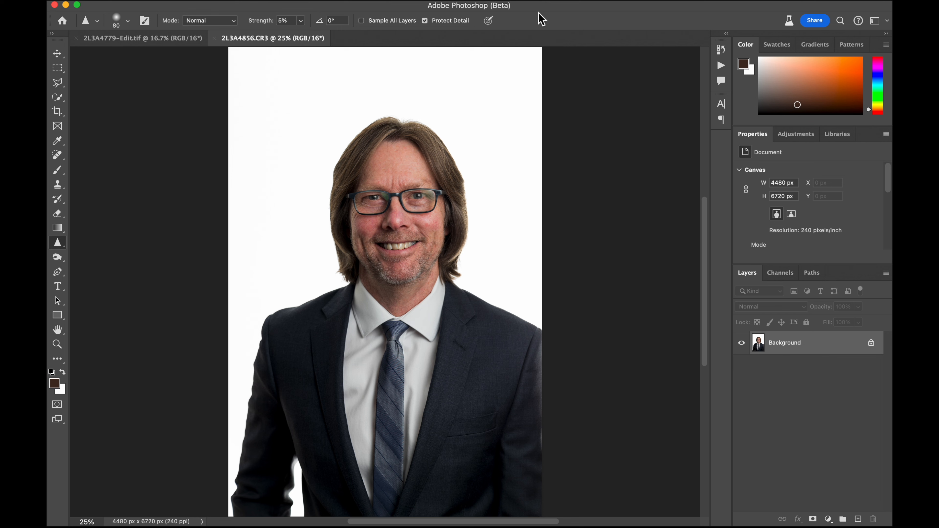
Play the D&B action on 2L3A4856.CR3 to build separate texture and color layers, then collapse the Actions panel
{"action": "left_click", "coordinate": [552, 0]}
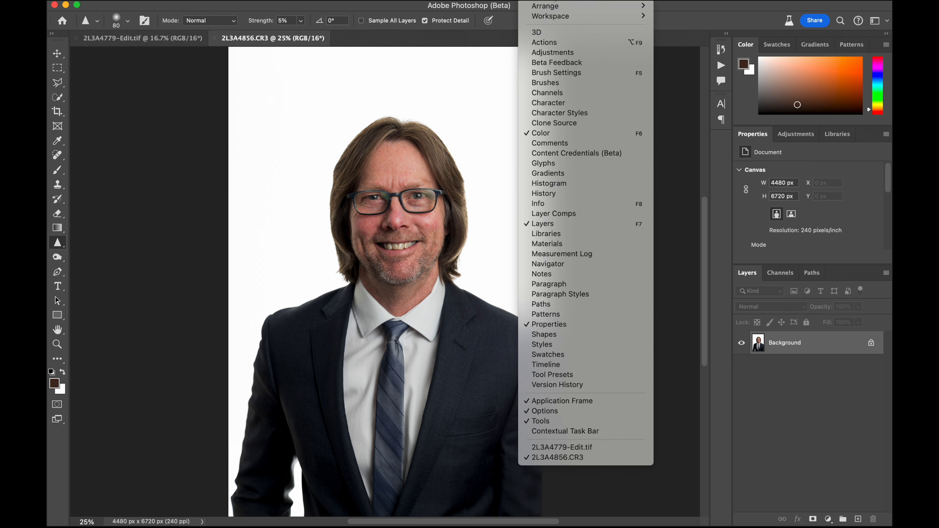
{"action": "left_click", "coordinate": [551, 43]}
{"action": "left_click", "coordinate": [640, 253]}
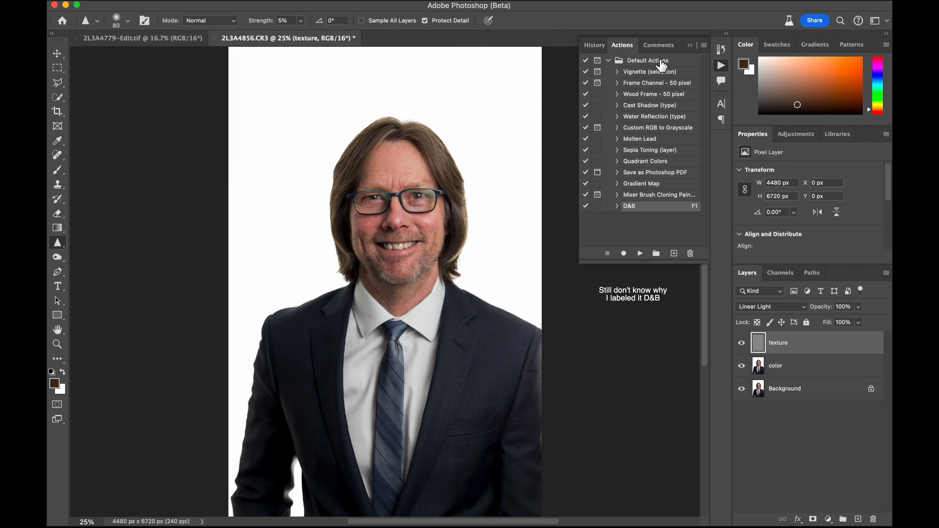
{"action": "left_click", "coordinate": [690, 45]}
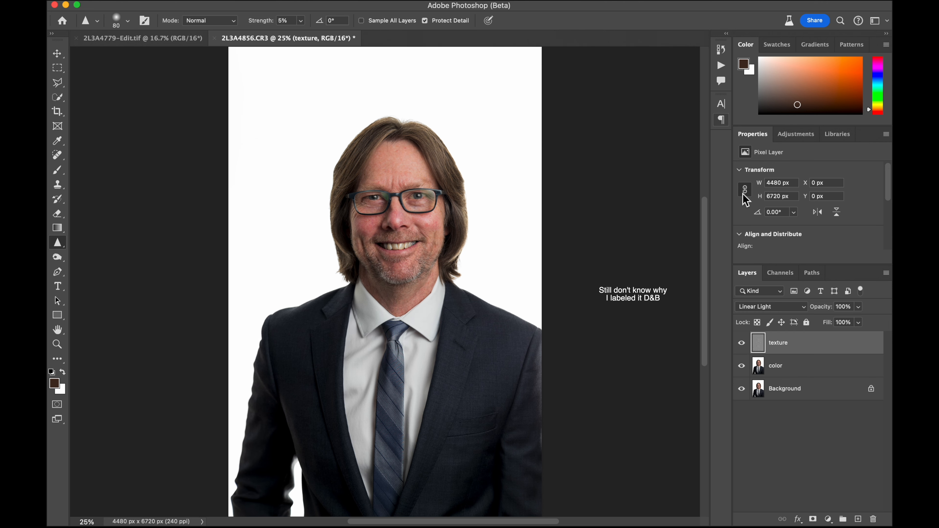
On the color layer, clone cleaner skin over the redness on the subject's left cheek with a size 70 Clone Stamp at 36% opacity
{"action": "left_click", "coordinate": [798, 372]}
{"action": "key", "text": "super+equal"}
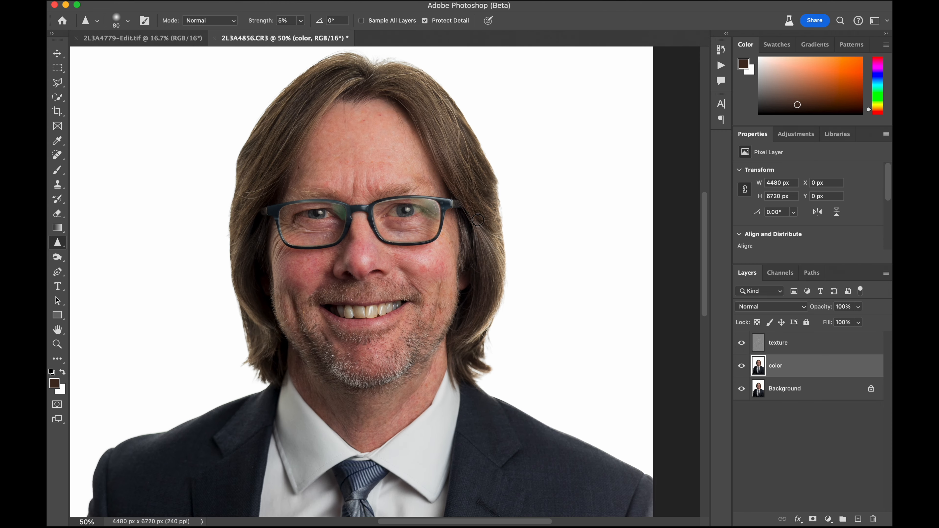
{"action": "key", "text": "super+equal"}
{"action": "key", "text": "super+equal"}
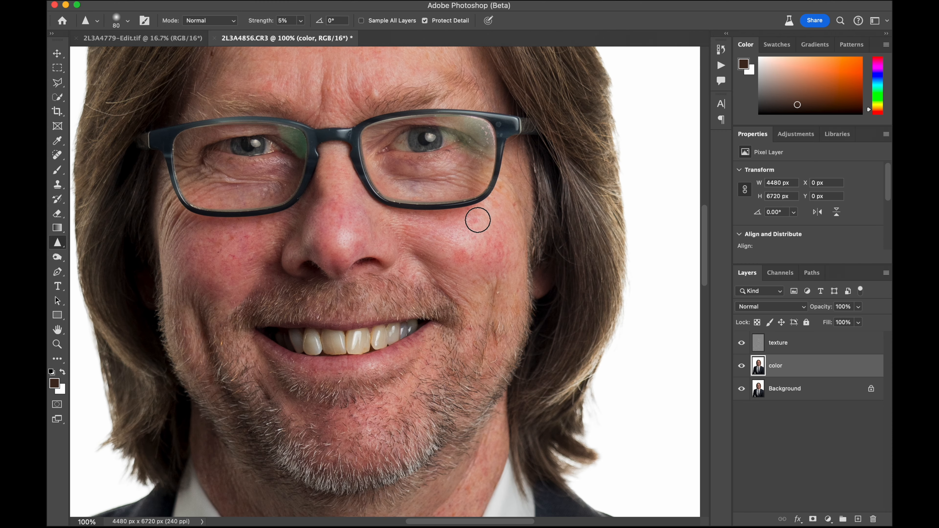
{"action": "scroll", "coordinate": [477, 220], "scroll_direction": "up", "scroll_amount": 2}
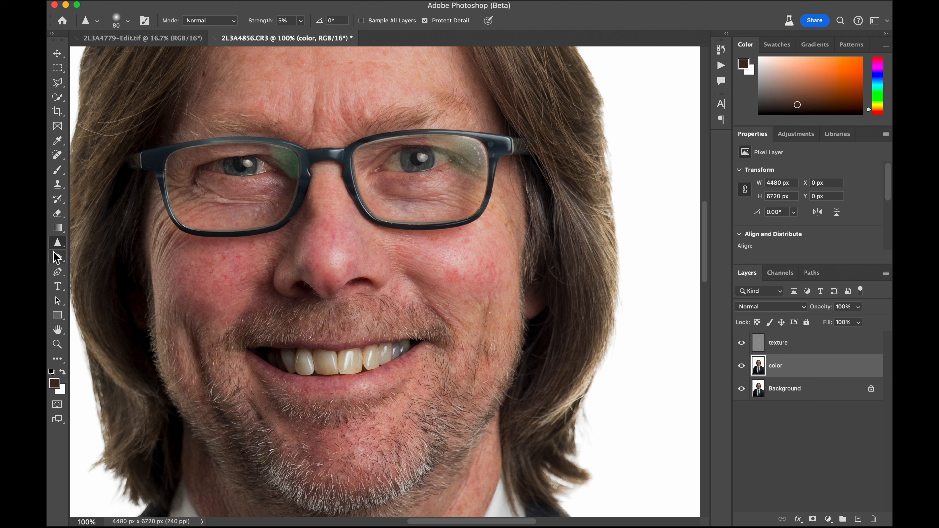
{"action": "left_click", "coordinate": [57, 241]}
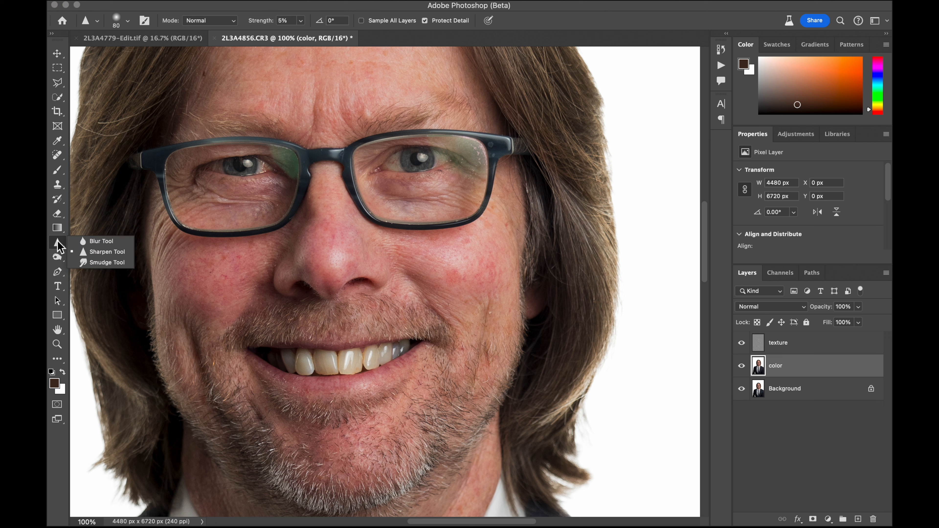
{"action": "left_click", "coordinate": [58, 184]}
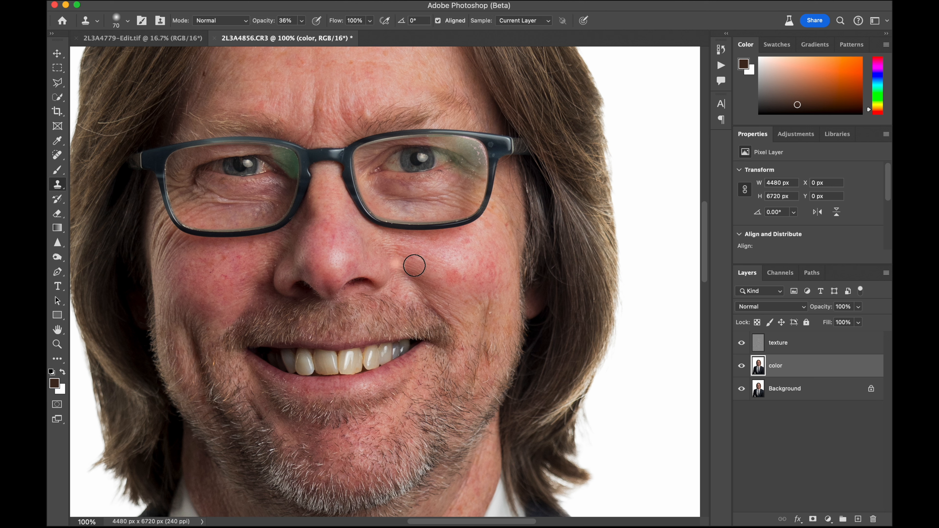
{"action": "left_click", "coordinate": [395, 263]}
{"action": "left_click", "coordinate": [447, 260], "text": "alt"}
{"action": "mouse_move", "coordinate": [456, 273]}
{"action": "left_mouse_down"}
{"action": "mouse_move", "coordinate": [467, 284]}
{"action": "mouse_move", "coordinate": [447, 273]}
{"action": "mouse_move", "coordinate": [461, 283]}
{"action": "mouse_move", "coordinate": [455, 276]}
{"action": "left_mouse_up"}
Set the Clone Stamp opacity to 51% and continue evening out the redness across the subject's left cheek
{"action": "left_click_drag", "start_coordinate": [270, 25], "coordinate": [276, 28]}
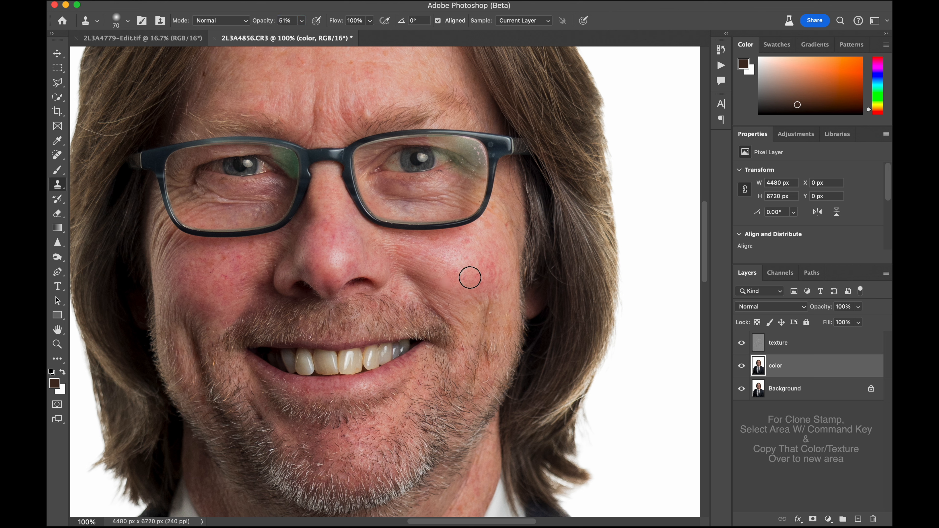
{"action": "left_click", "coordinate": [445, 262], "text": "alt"}
{"action": "mouse_move", "coordinate": [456, 270]}
{"action": "left_mouse_down"}
{"action": "mouse_move", "coordinate": [482, 261]}
{"action": "mouse_move", "coordinate": [480, 274]}
{"action": "mouse_move", "coordinate": [472, 248]}
{"action": "mouse_move", "coordinate": [494, 275]}
{"action": "mouse_move", "coordinate": [496, 266]}
{"action": "mouse_move", "coordinate": [482, 286]}
{"action": "left_mouse_up"}
{"action": "left_click", "coordinate": [467, 258], "text": "alt"}
{"action": "left_click", "coordinate": [449, 253], "text": "alt"}
{"action": "left_click", "coordinate": [489, 250], "text": "alt"}
{"action": "left_click", "coordinate": [499, 256], "text": "alt"}
Try to clone over the redness on the nose and the subject's right cheek, undoing the strokes
{"action": "left_click", "coordinate": [348, 249], "text": "alt"}
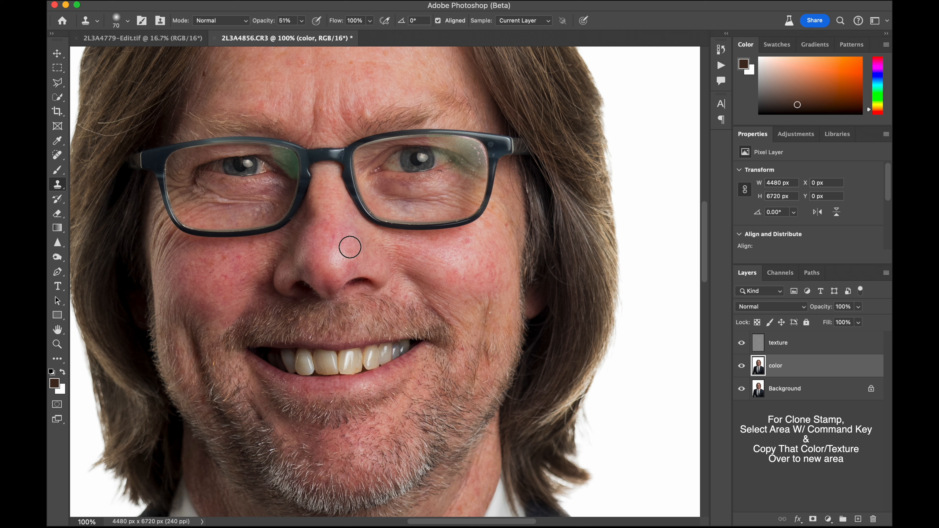
{"action": "left_click_drag", "start_coordinate": [336, 240], "coordinate": [331, 225]}
{"action": "left_click", "coordinate": [308, 263]}
{"action": "key", "text": "super+z"}
{"action": "left_click", "coordinate": [213, 274], "text": "alt"}
{"action": "left_click_drag", "start_coordinate": [226, 275], "coordinate": [256, 259]}
{"action": "key", "text": "super+alt+z"}
{"action": "key", "text": "super+alt+z"}
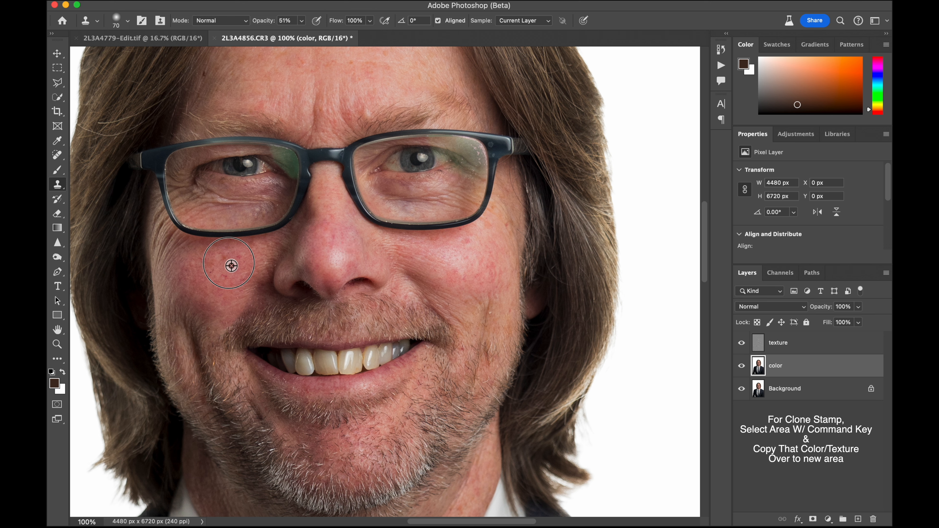
Clone over the redness on the nose at 51% opacity and sample clean skin from the middle of the forehead
{"action": "left_click", "coordinate": [340, 250], "text": "alt"}
{"action": "mouse_move", "coordinate": [337, 247]}
{"action": "left_mouse_down"}
{"action": "mouse_move", "coordinate": [335, 223]}
{"action": "mouse_move", "coordinate": [359, 236]}
{"action": "left_mouse_up"}
{"action": "scroll", "coordinate": [451, 288], "scroll_direction": "up", "scroll_amount": 5}
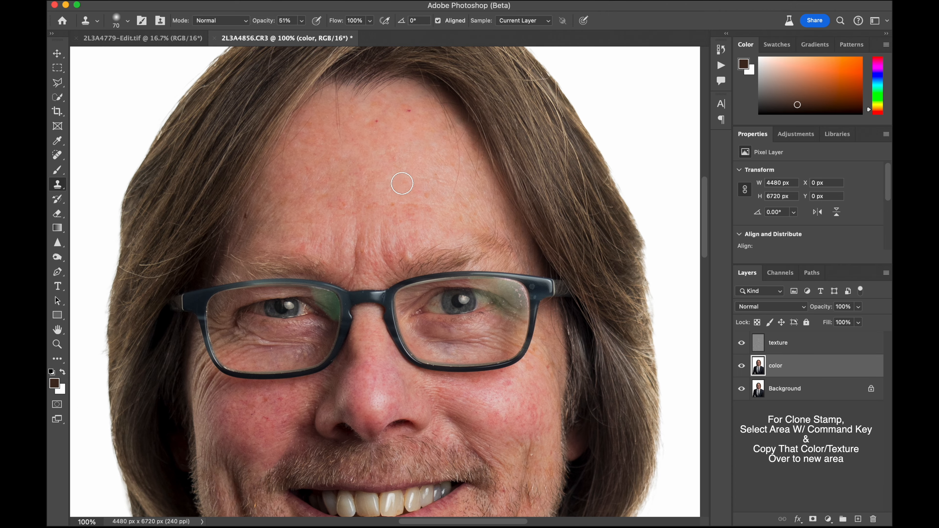
{"action": "left_click", "coordinate": [359, 199], "text": "alt"}
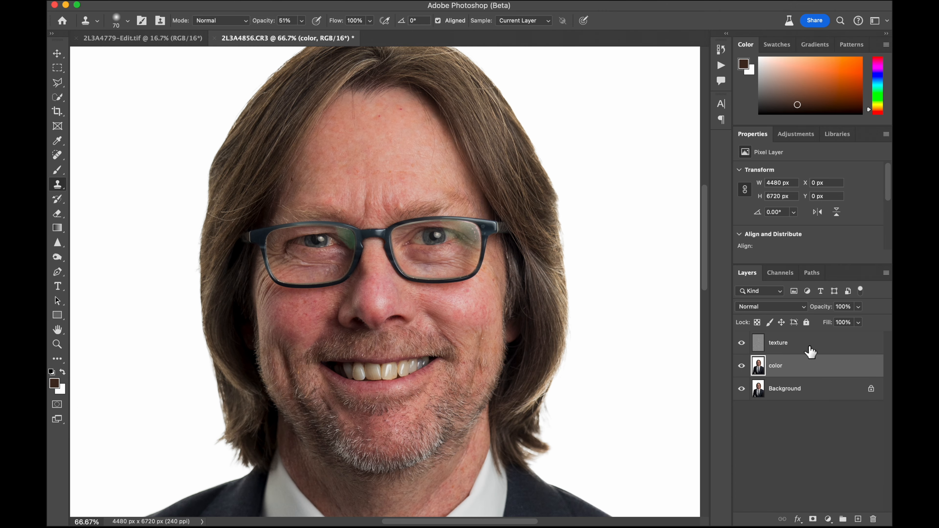
On the texture layer, remove the specks from the outer corner of the subject's left lens with a size 20 Spot Healing Brush
{"action": "left_click", "coordinate": [810, 348]}
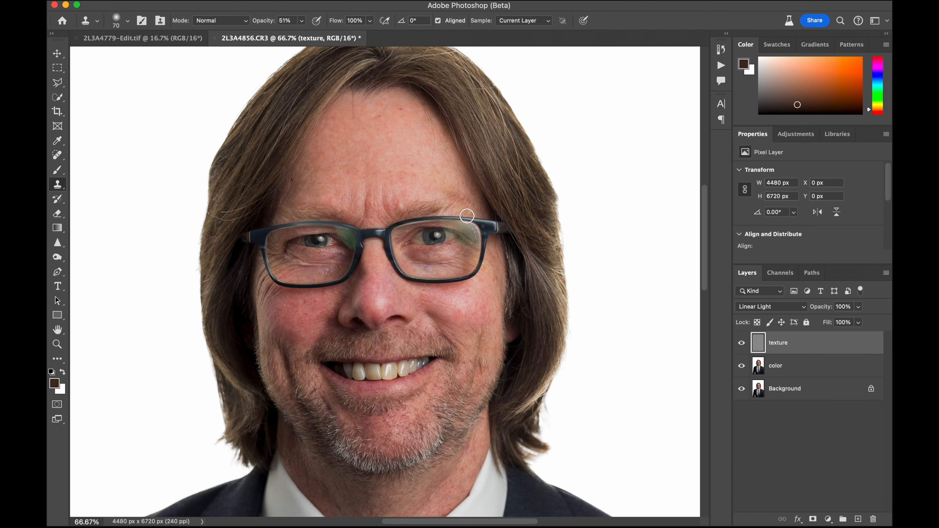
{"action": "key", "text": "super+plus"}
{"action": "key", "text": "super+plus"}
{"action": "scroll", "coordinate": [451, 191], "scroll_direction": "right", "scroll_amount": 4}
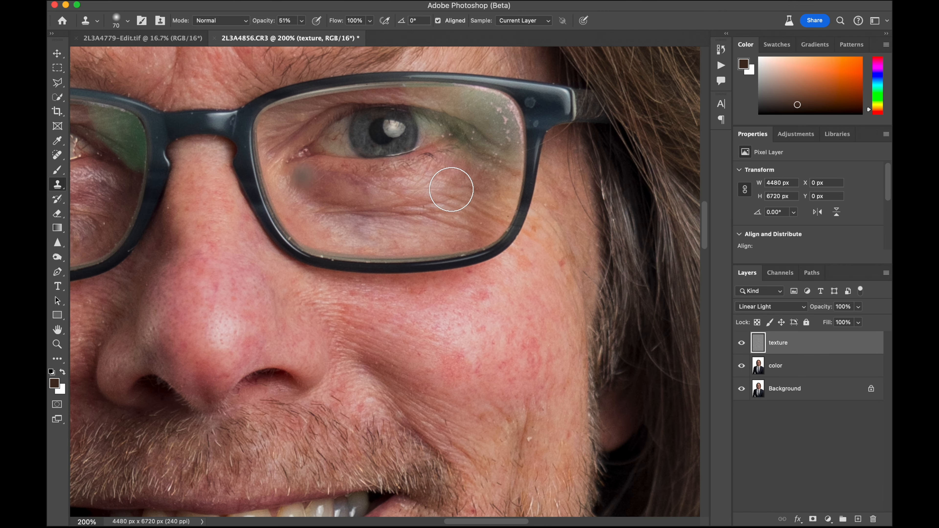
{"action": "left_click", "coordinate": [57, 154]}
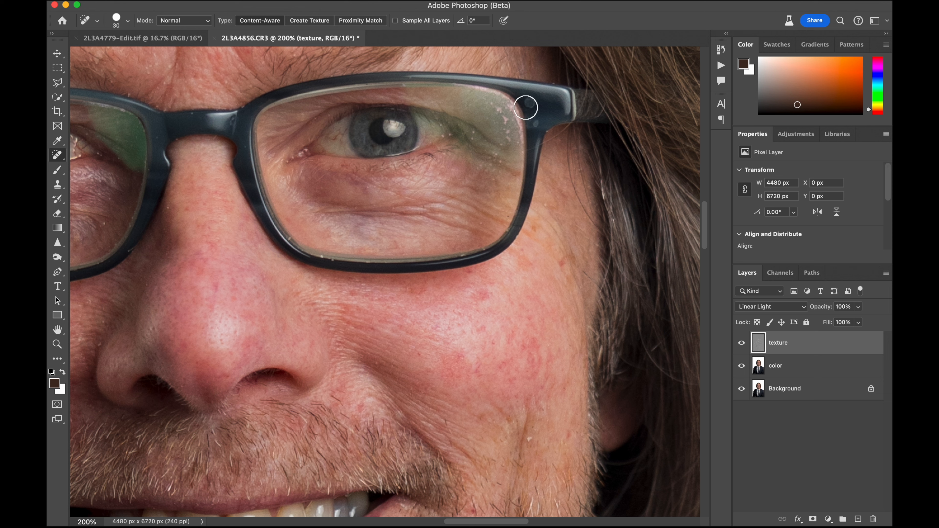
{"action": "key", "text": "bracketleft"}
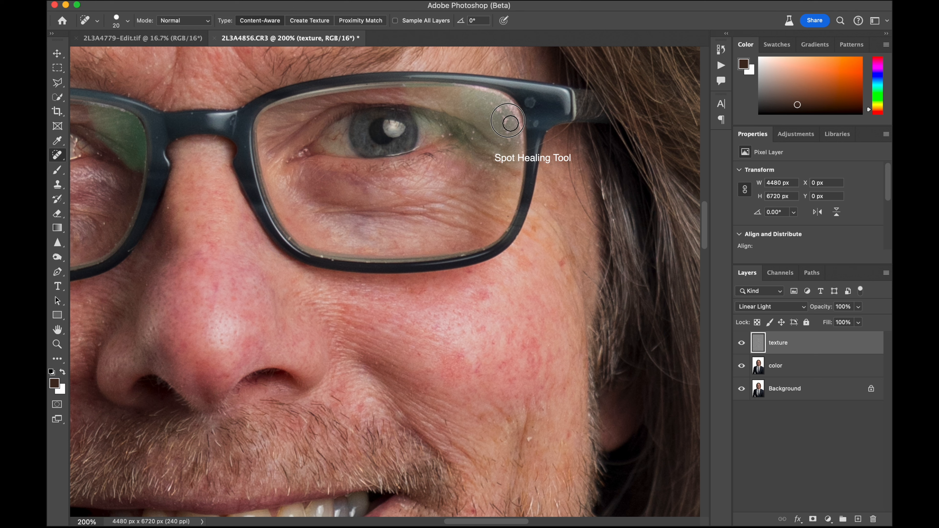
{"action": "left_click", "coordinate": [509, 122]}
{"action": "mouse_move", "coordinate": [503, 113]}
{"action": "left_mouse_down"}
{"action": "mouse_move", "coordinate": [496, 105]}
{"action": "mouse_move", "coordinate": [512, 147]}
{"action": "left_mouse_up"}
{"action": "left_click", "coordinate": [496, 153]}
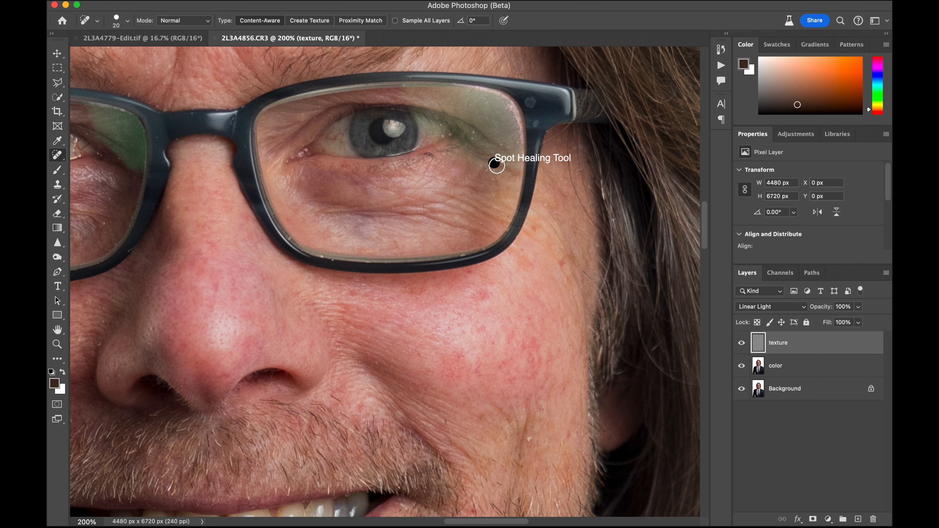
{"action": "left_click", "coordinate": [506, 166]}
{"action": "left_click_drag", "start_coordinate": [512, 123], "coordinate": [503, 106]}
Heal the small round marks on the glasses frame beside the subject's left lens
{"action": "left_click", "coordinate": [532, 107]}
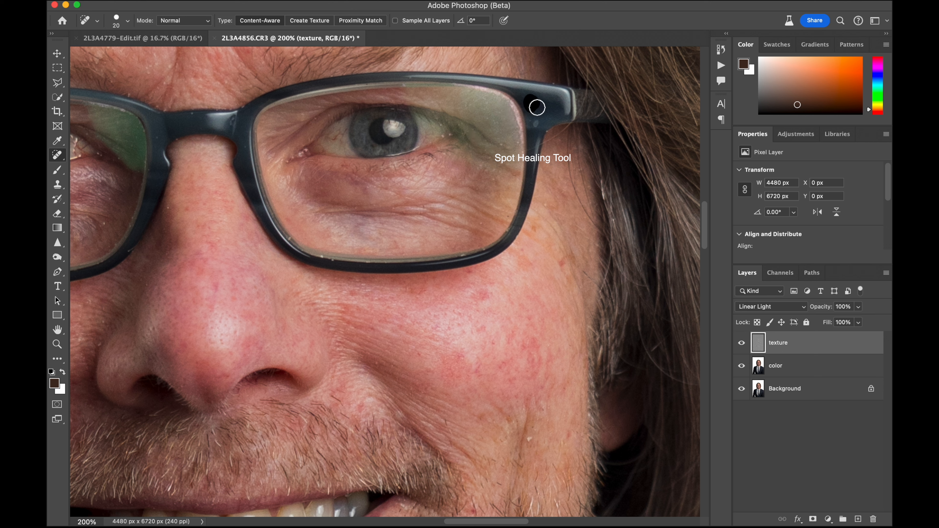
{"action": "left_click", "coordinate": [537, 127]}
{"action": "left_click", "coordinate": [537, 108]}
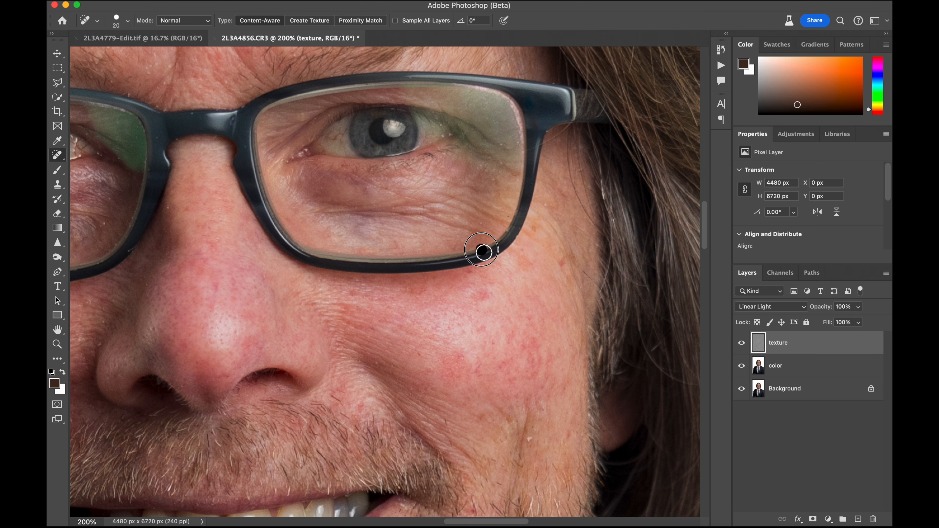
Heal the mark beneath the subject's right eye, close to the nose side of the glasses lens
{"action": "scroll", "coordinate": [481, 250], "scroll_direction": "left", "scroll_amount": 10}
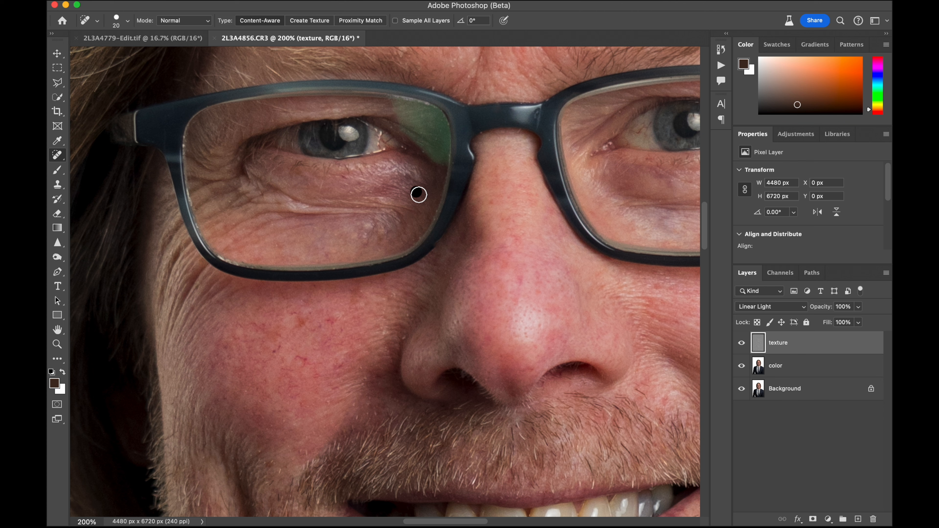
{"action": "left_click", "coordinate": [418, 193]}
{"action": "scroll", "coordinate": [426, 151], "scroll_direction": "up", "scroll_amount": 2}
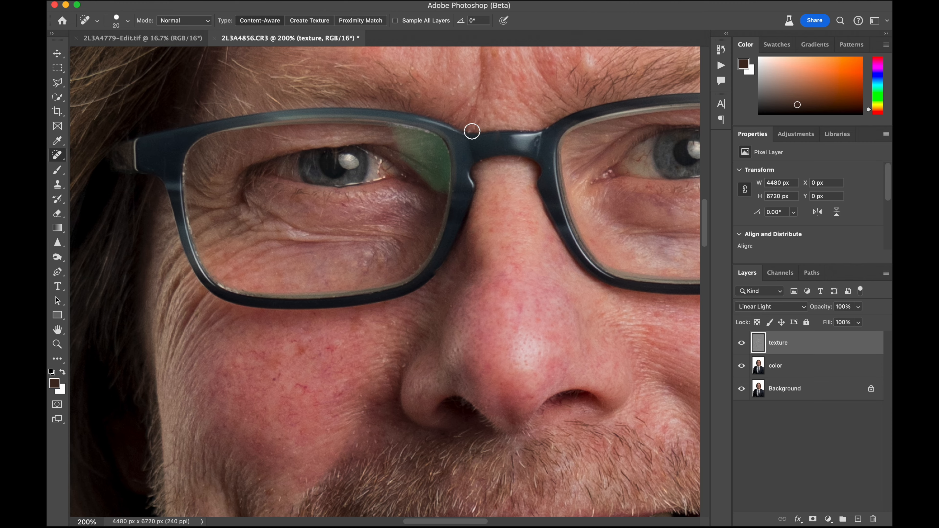
Heal the blemishes on the subject's left temple and outer upper cheek, enlarging the Spot Healing Brush to size 30
{"action": "scroll", "coordinate": [471, 131], "scroll_direction": "up", "scroll_amount": 4}
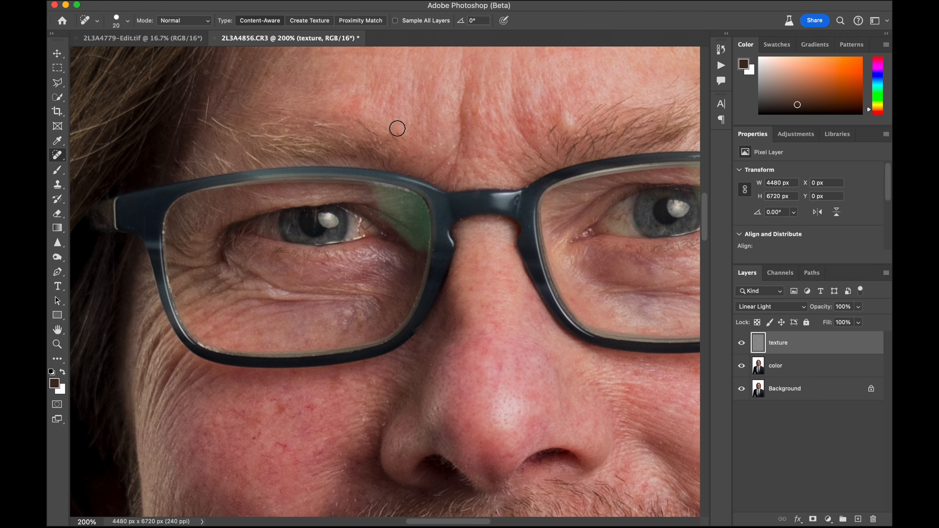
{"action": "scroll", "coordinate": [356, 145], "scroll_direction": "right", "scroll_amount": 5}
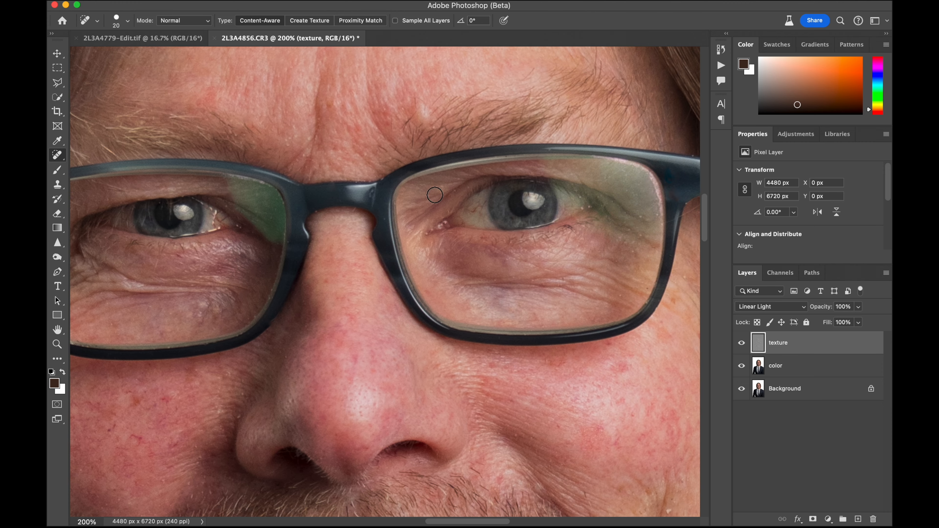
{"action": "scroll", "coordinate": [445, 194], "scroll_direction": "right", "scroll_amount": 3}
{"action": "scroll", "coordinate": [444, 193], "scroll_direction": "down", "scroll_amount": 2}
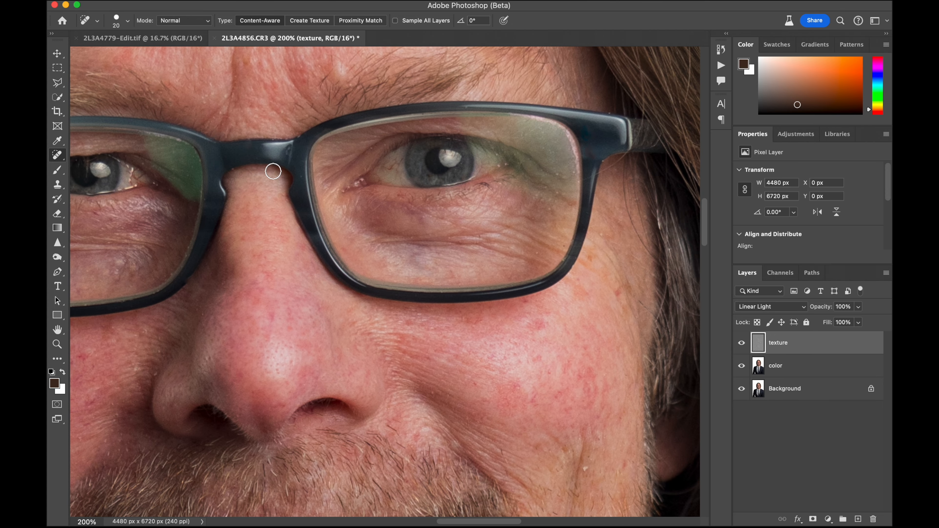
{"action": "scroll", "coordinate": [466, 271], "scroll_direction": "right", "scroll_amount": 3}
{"action": "scroll", "coordinate": [466, 271], "scroll_direction": "down", "scroll_amount": 2}
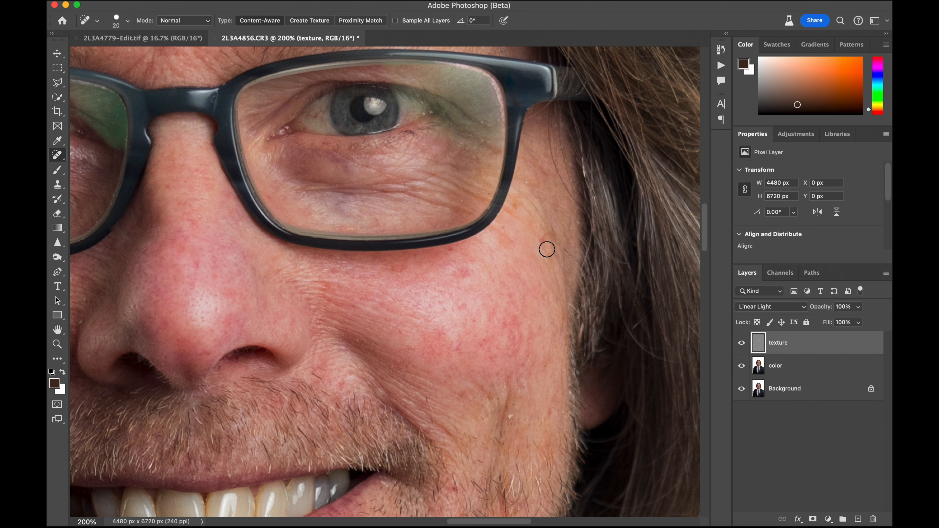
{"action": "left_click", "coordinate": [543, 241]}
{"action": "mouse_move", "coordinate": [479, 279]}
{"action": "left_mouse_down"}
{"action": "mouse_move", "coordinate": [452, 261]}
{"action": "mouse_move", "coordinate": [455, 253]}
{"action": "left_mouse_up"}
{"action": "scroll", "coordinate": [451, 252], "scroll_direction": "down", "scroll_amount": 3}
{"action": "left_click_drag", "start_coordinate": [493, 261], "coordinate": [501, 275]}
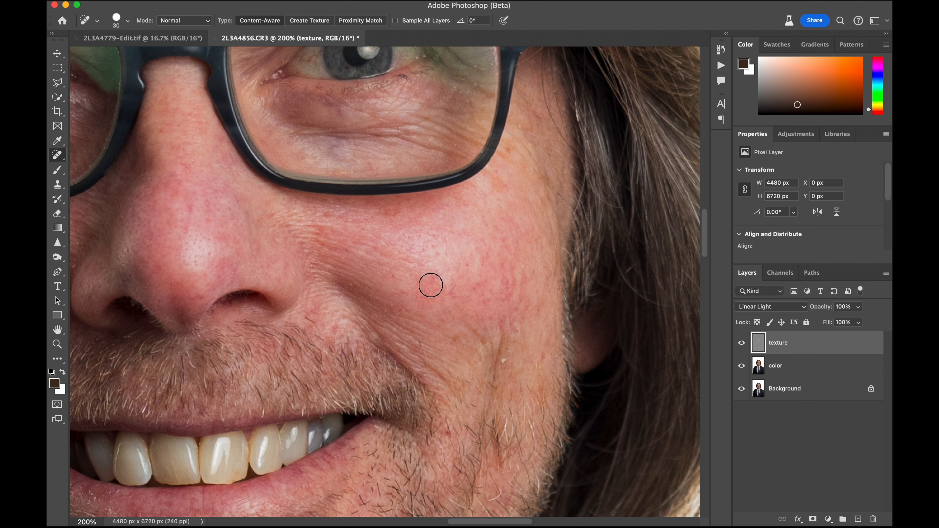
Heal the small red marks in the middle of the subject's left cheek with the size 30 brush
{"action": "left_click", "coordinate": [437, 284]}
{"action": "left_click", "coordinate": [435, 282]}
{"action": "left_click", "coordinate": [432, 294]}
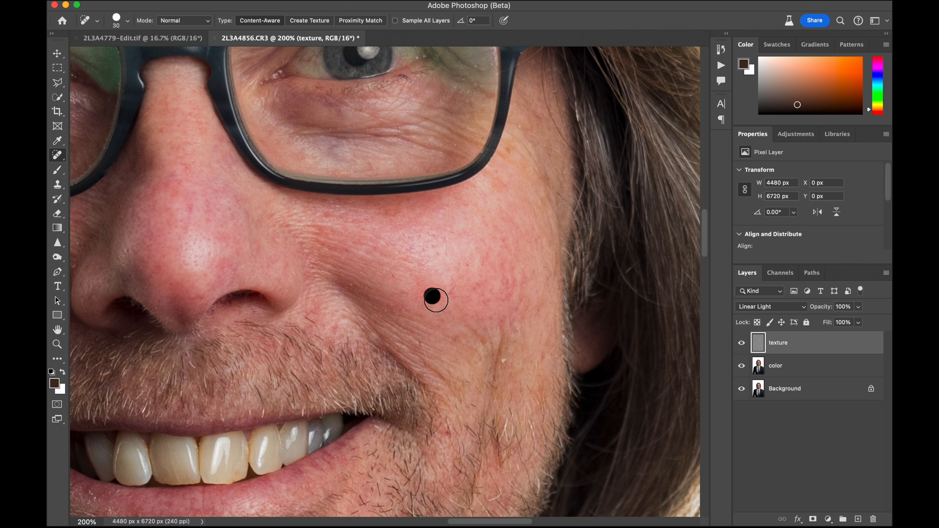
{"action": "left_click", "coordinate": [403, 281]}
{"action": "left_click", "coordinate": [451, 286]}
{"action": "left_click", "coordinate": [451, 293]}
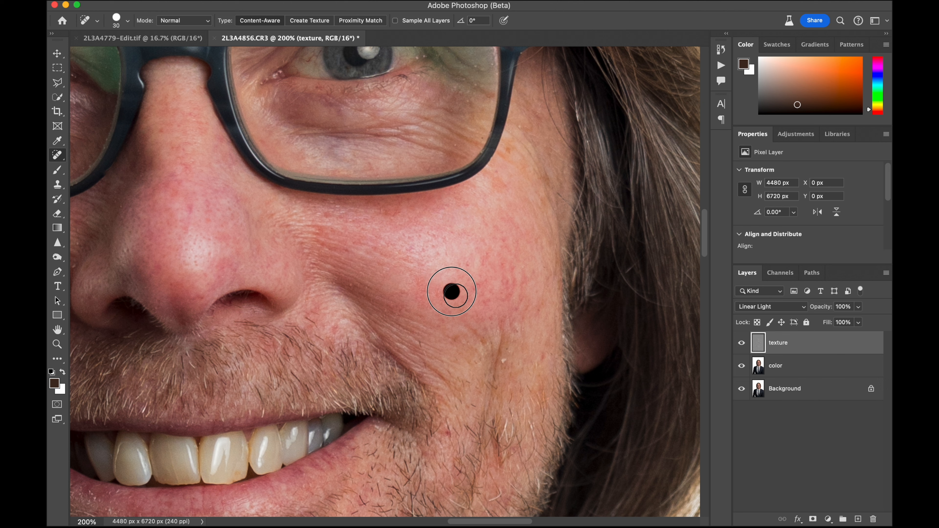
Heal the remaining specks on the lower and outer parts of the subject's left cheek
{"action": "left_click", "coordinate": [455, 301]}
{"action": "left_click", "coordinate": [427, 286]}
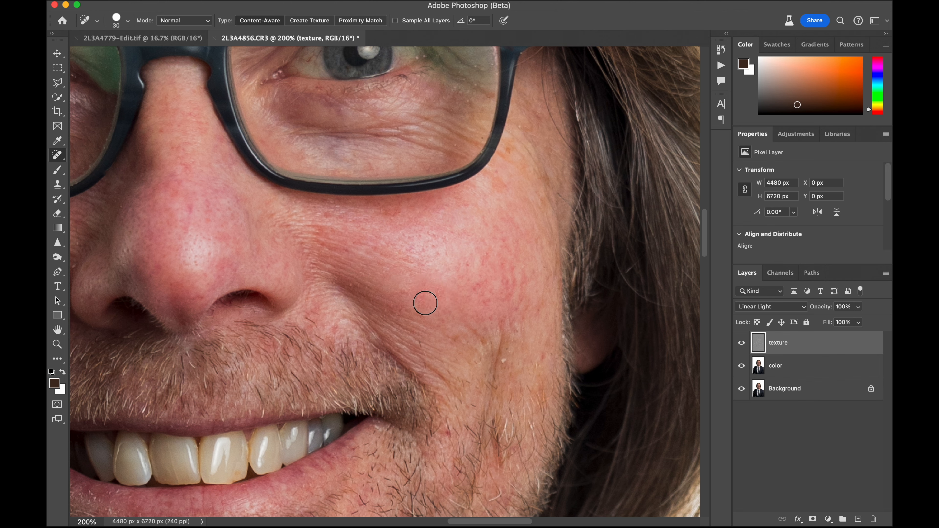
{"action": "left_click", "coordinate": [426, 304]}
{"action": "left_click", "coordinate": [480, 291]}
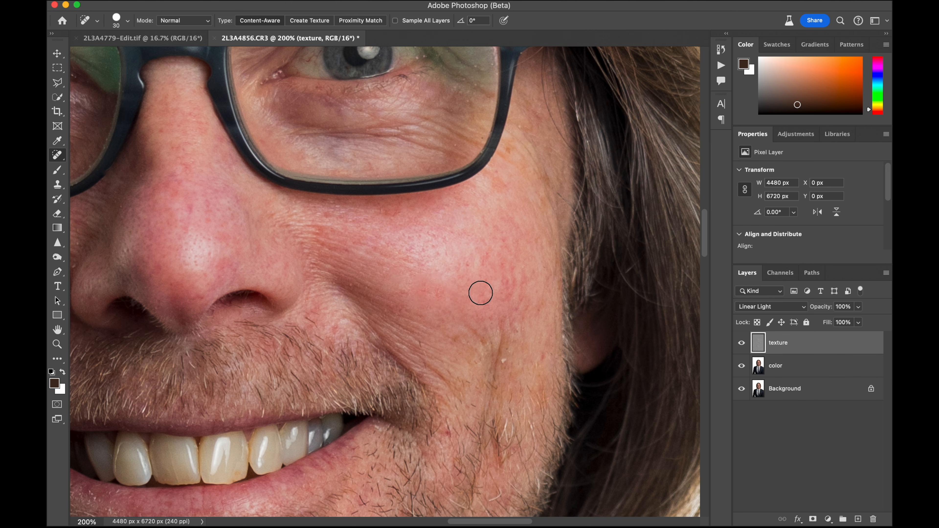
{"action": "left_click", "coordinate": [511, 290]}
{"action": "left_click", "coordinate": [518, 270]}
Heal the spots on the nose tip and above the subject's left nostril
{"action": "scroll", "coordinate": [480, 272], "scroll_direction": "left", "scroll_amount": 5}
{"action": "left_click", "coordinate": [450, 272]}
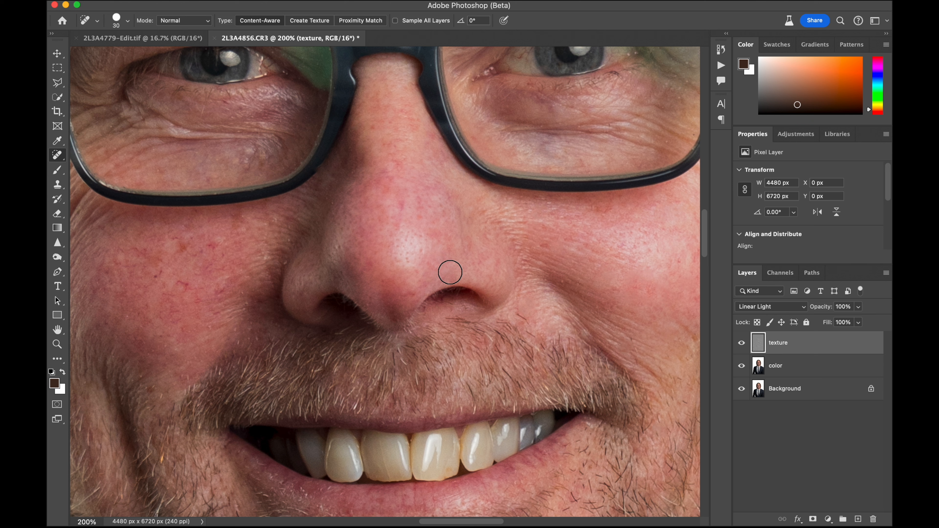
{"action": "left_click", "coordinate": [431, 264]}
{"action": "left_click", "coordinate": [408, 296]}
{"action": "left_click", "coordinate": [399, 224]}
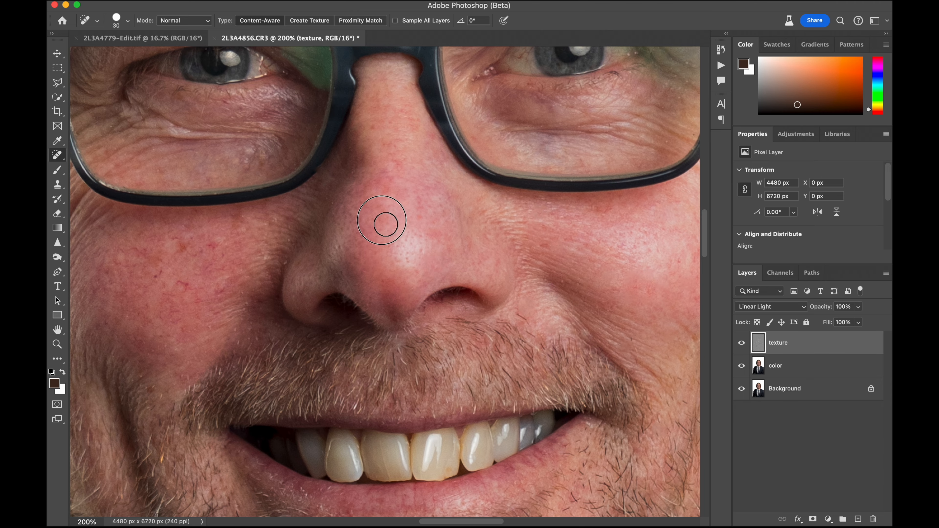
Heal the specks running up the bridge of the nose and on the skin beside it
{"action": "scroll", "coordinate": [403, 223], "scroll_direction": "up", "scroll_amount": 2}
{"action": "left_click", "coordinate": [543, 292]}
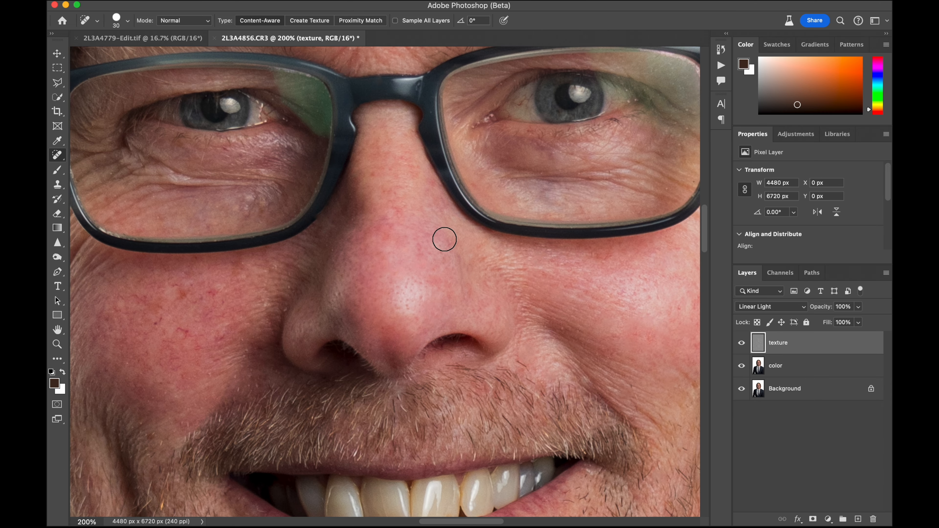
{"action": "left_click", "coordinate": [421, 249]}
{"action": "left_click", "coordinate": [399, 225]}
{"action": "left_click", "coordinate": [396, 201]}
{"action": "left_click", "coordinate": [392, 184]}
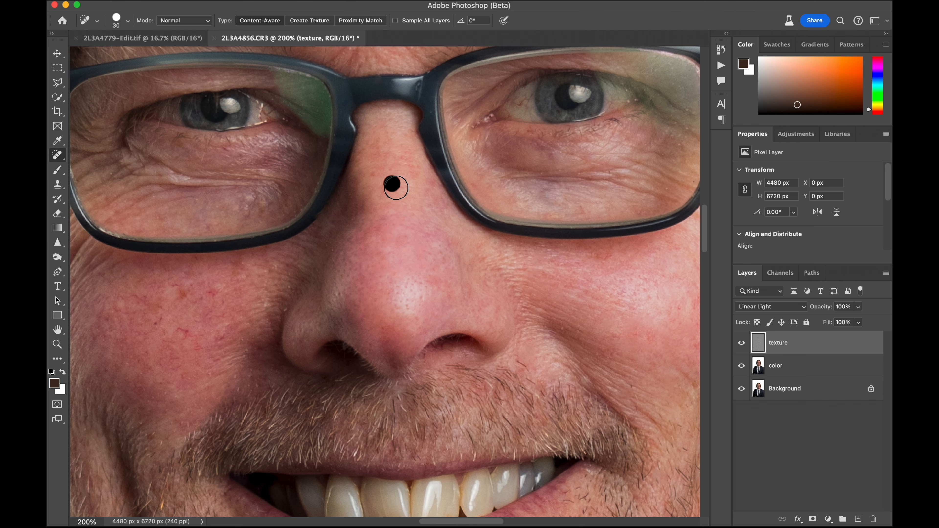
{"action": "scroll", "coordinate": [549, 211], "scroll_direction": "up", "scroll_amount": 1}
{"action": "left_click", "coordinate": [563, 225]}
Heal the broken veins on the subject's right cheek and the marks beneath the right eye inside the lens
{"action": "scroll", "coordinate": [563, 225], "scroll_direction": "down", "scroll_amount": 5}
{"action": "scroll", "coordinate": [563, 225], "scroll_direction": "left", "scroll_amount": 7}
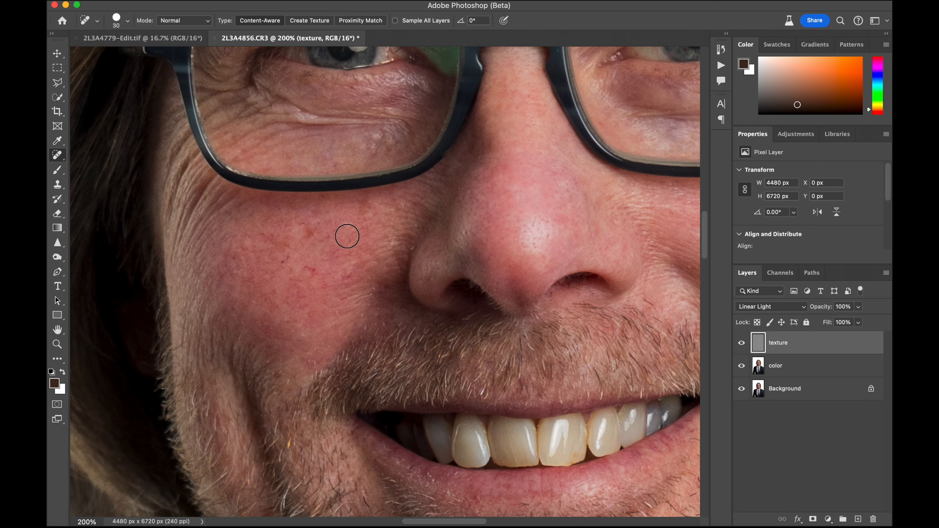
{"action": "mouse_move", "coordinate": [316, 278]}
{"action": "left_mouse_down"}
{"action": "mouse_move", "coordinate": [325, 298]}
{"action": "mouse_move", "coordinate": [353, 287]}
{"action": "left_mouse_up"}
{"action": "scroll", "coordinate": [401, 273], "scroll_direction": "up", "scroll_amount": 1}
{"action": "scroll", "coordinate": [401, 273], "scroll_direction": "up", "scroll_amount": 2}
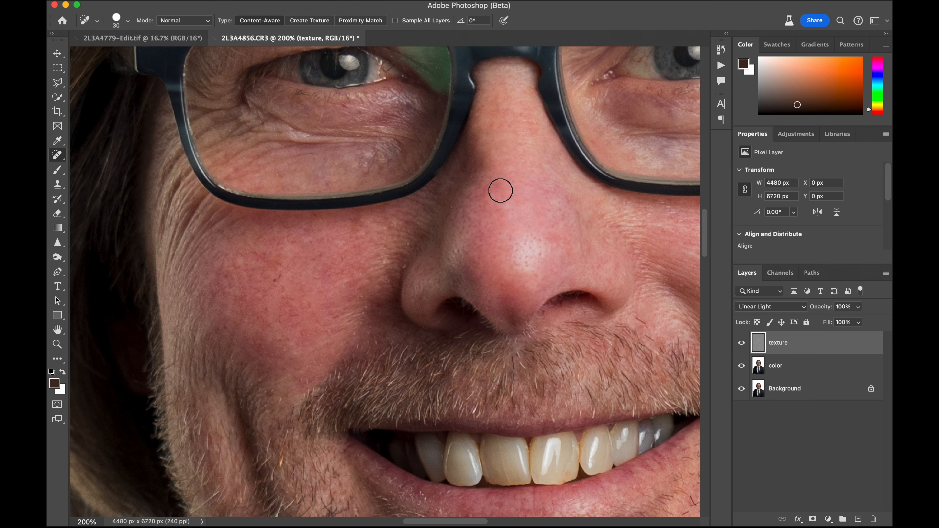
{"action": "left_click", "coordinate": [390, 125]}
{"action": "left_click", "coordinate": [382, 124]}
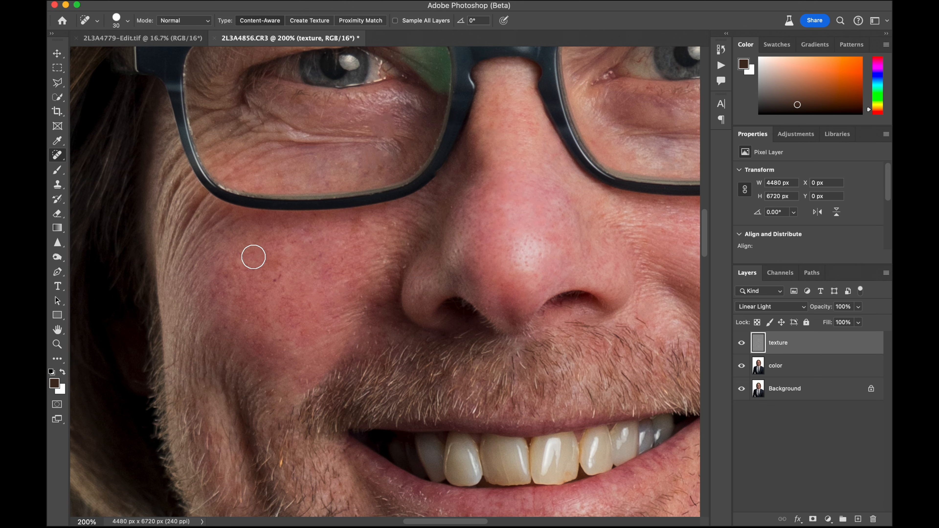
Heal the leftover dark specks on the subject's right cheek and the skin between that cheek and the nose
{"action": "left_click", "coordinate": [277, 270]}
{"action": "left_click", "coordinate": [281, 283]}
{"action": "left_click", "coordinate": [230, 274]}
{"action": "left_click", "coordinate": [249, 264]}
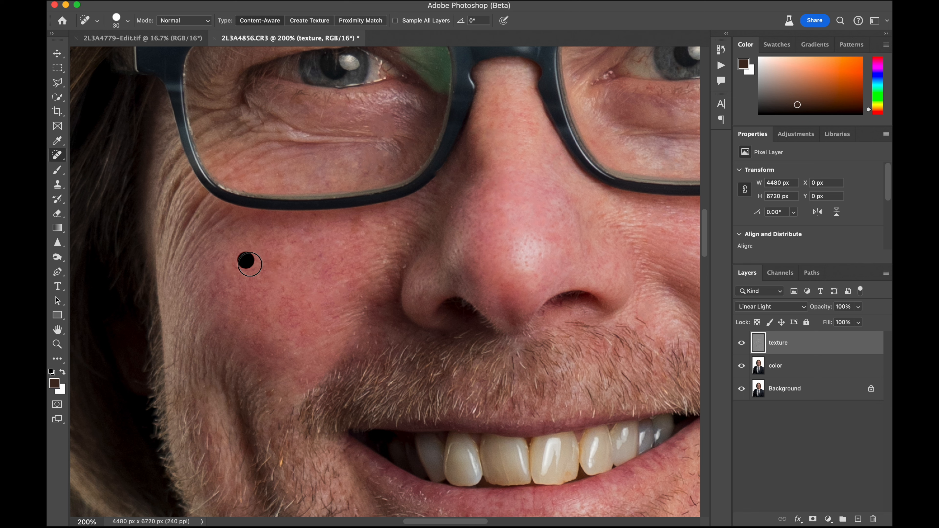
{"action": "left_click", "coordinate": [386, 260]}
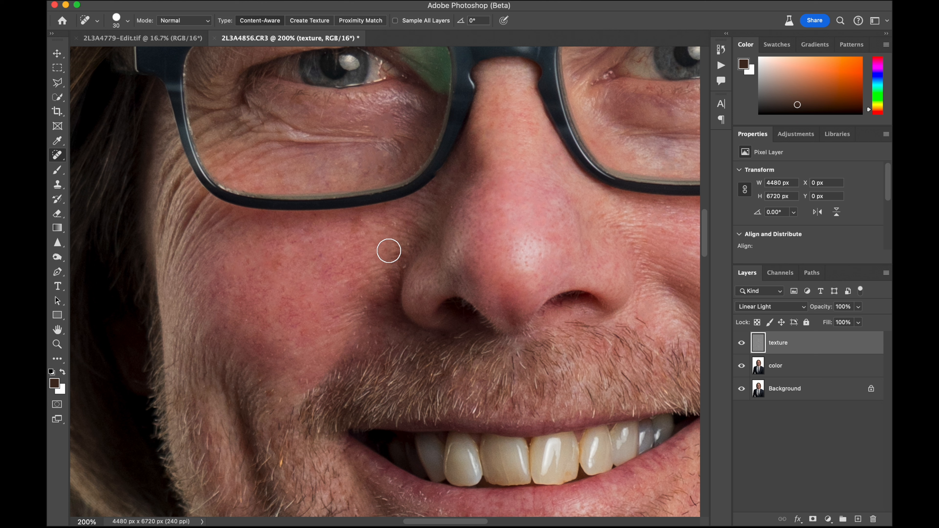
{"action": "left_click", "coordinate": [393, 227]}
Clean up the edge of the subject's right nostril, the fold beside the nose and the lower right cheek
{"action": "scroll", "coordinate": [409, 242], "scroll_direction": "right", "scroll_amount": 3}
{"action": "scroll", "coordinate": [409, 243], "scroll_direction": "down", "scroll_amount": 1}
{"action": "left_click", "coordinate": [410, 298]}
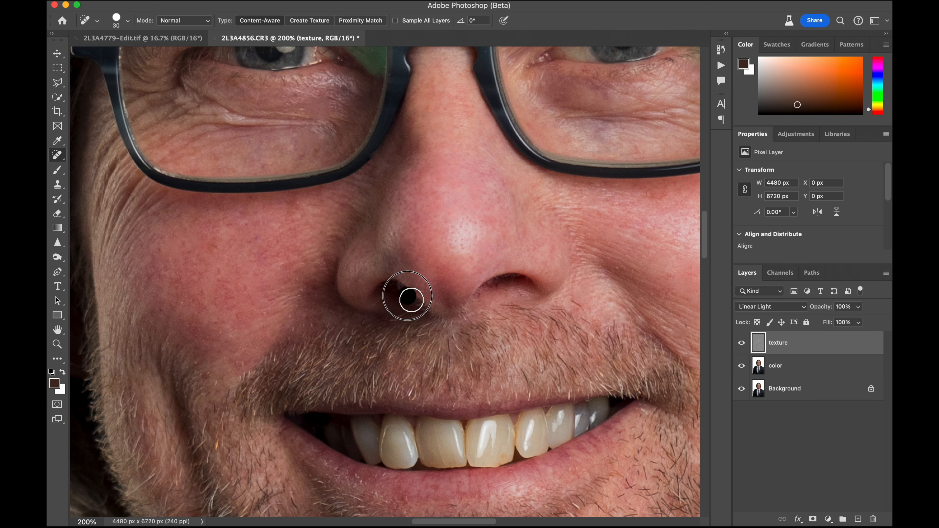
{"action": "left_click", "coordinate": [315, 291]}
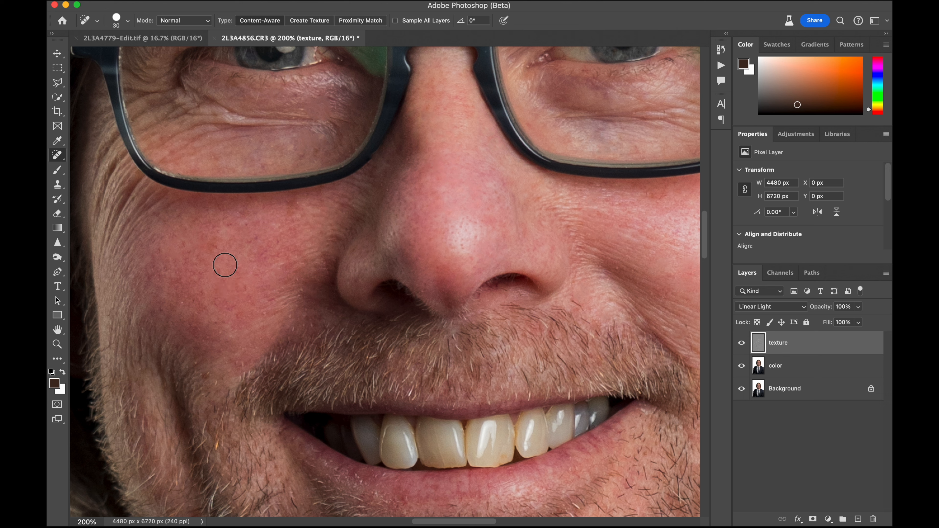
{"action": "left_click", "coordinate": [221, 268]}
{"action": "left_click", "coordinate": [187, 308]}
Heal the spots along the smile line on the subject's left cheek
{"action": "scroll", "coordinate": [233, 334], "scroll_direction": "right", "scroll_amount": 5}
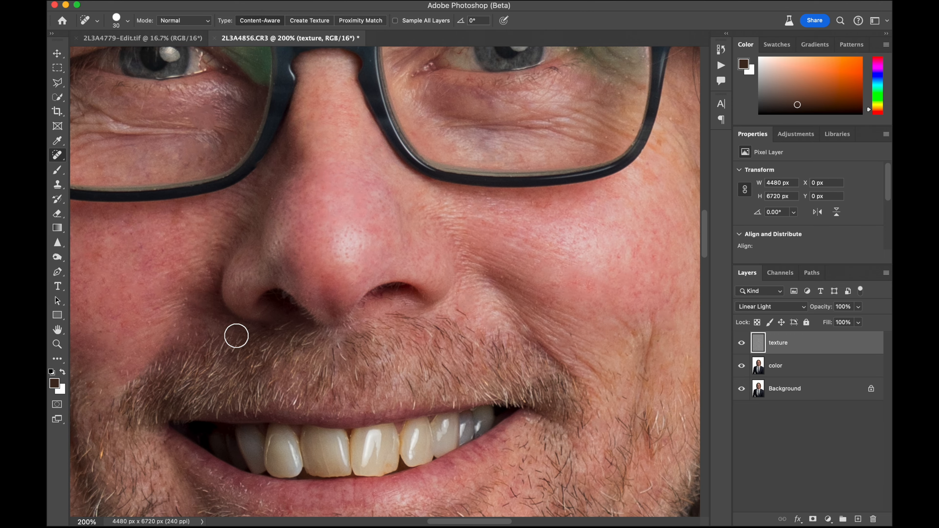
{"action": "scroll", "coordinate": [236, 334], "scroll_direction": "right", "scroll_amount": 5}
{"action": "scroll", "coordinate": [396, 246], "scroll_direction": "right", "scroll_amount": 3}
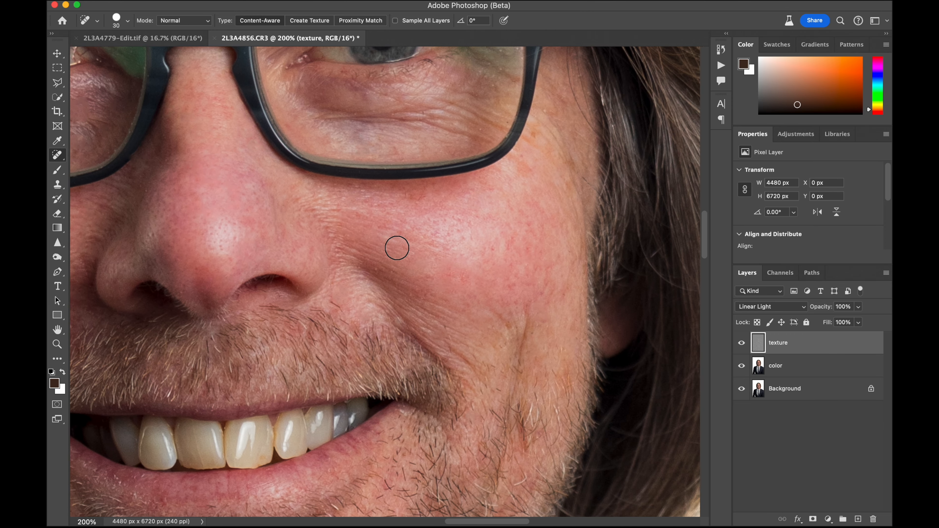
{"action": "left_click", "coordinate": [380, 270]}
{"action": "left_click", "coordinate": [443, 329]}
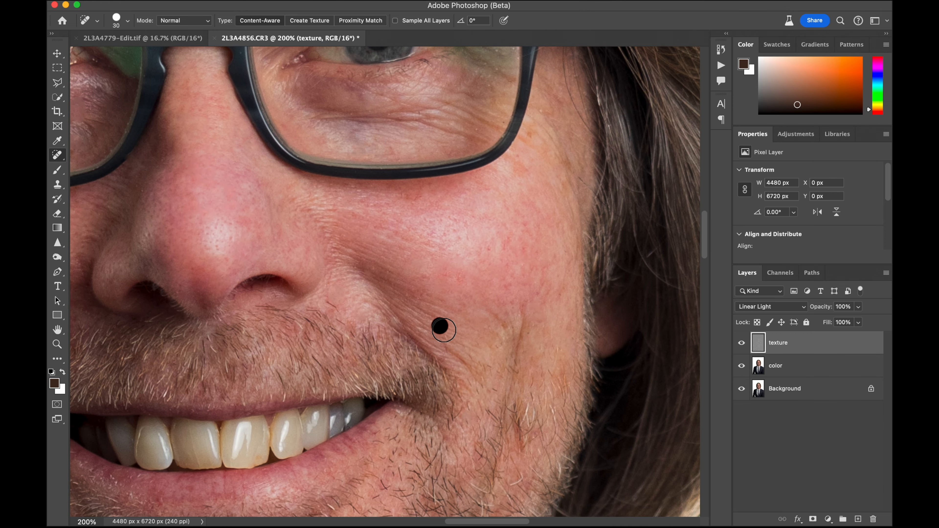
{"action": "left_click", "coordinate": [447, 336]}
Heal a spot beside the nose above the moustache and one in the beard below the subject's left mouth corner
{"action": "scroll", "coordinate": [446, 331], "scroll_direction": "down", "scroll_amount": 3}
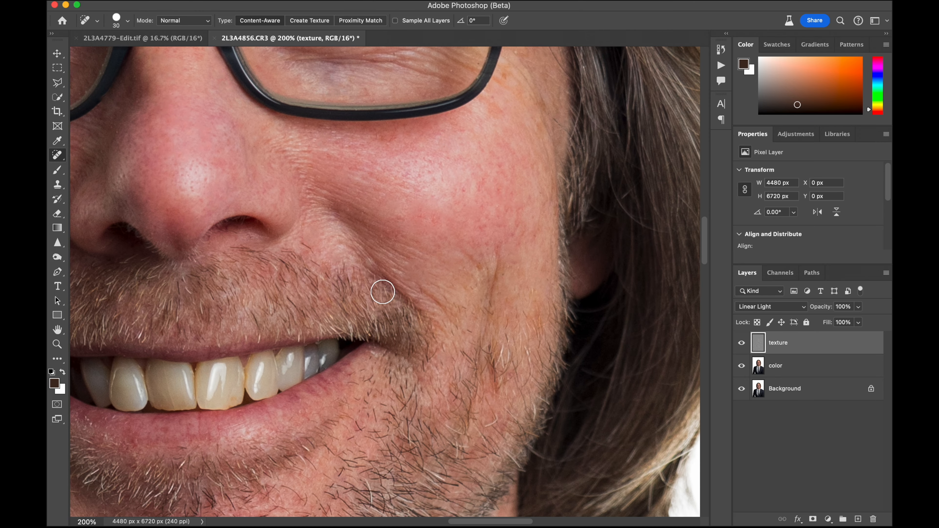
{"action": "left_click", "coordinate": [309, 242]}
{"action": "scroll", "coordinate": [351, 213], "scroll_direction": "down", "scroll_amount": 3}
{"action": "scroll", "coordinate": [351, 212], "scroll_direction": "right", "scroll_amount": 4}
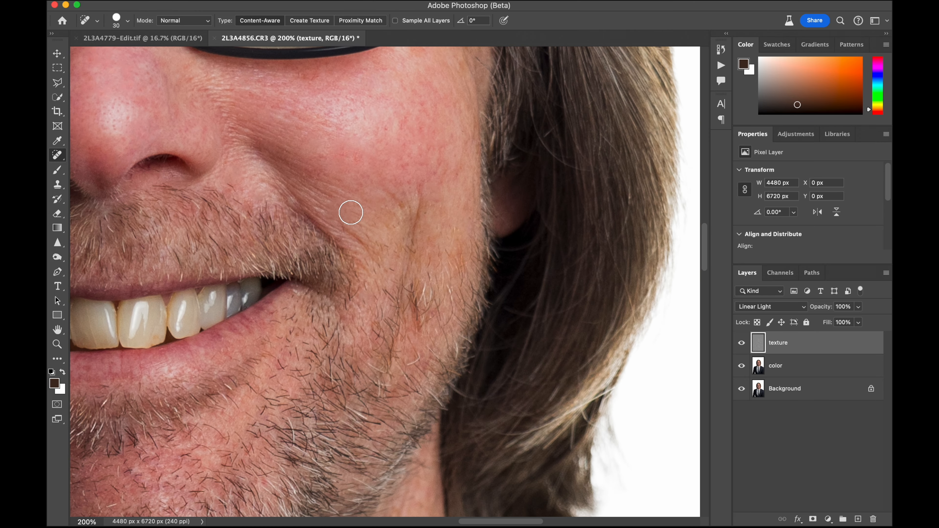
{"action": "scroll", "coordinate": [426, 307], "scroll_direction": "down", "scroll_amount": 4}
{"action": "scroll", "coordinate": [404, 332], "scroll_direction": "left", "scroll_amount": 2}
{"action": "left_click", "coordinate": [362, 266]}
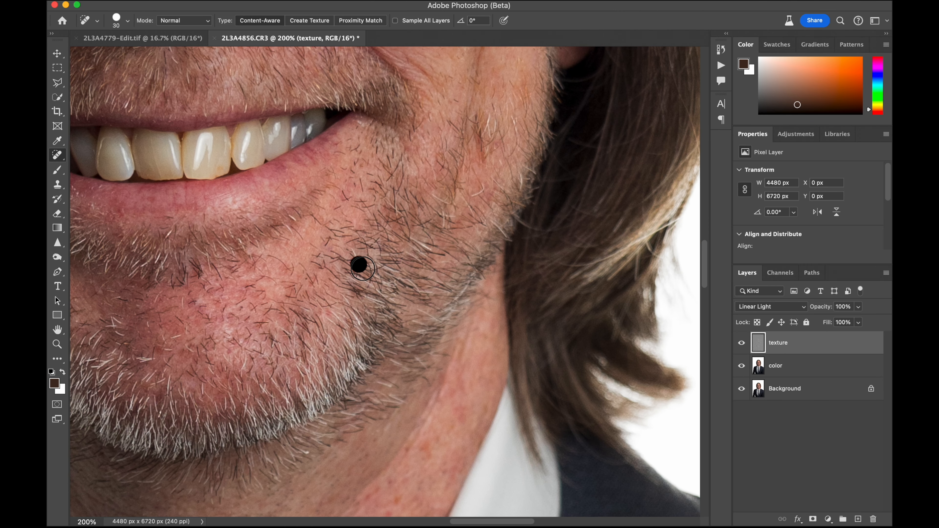
Heal the red spots on the upper part of the subject's left neck, between the beard and the collar
{"action": "scroll", "coordinate": [388, 296], "scroll_direction": "down", "scroll_amount": 6}
{"action": "scroll", "coordinate": [430, 333], "scroll_direction": "left", "scroll_amount": 2}
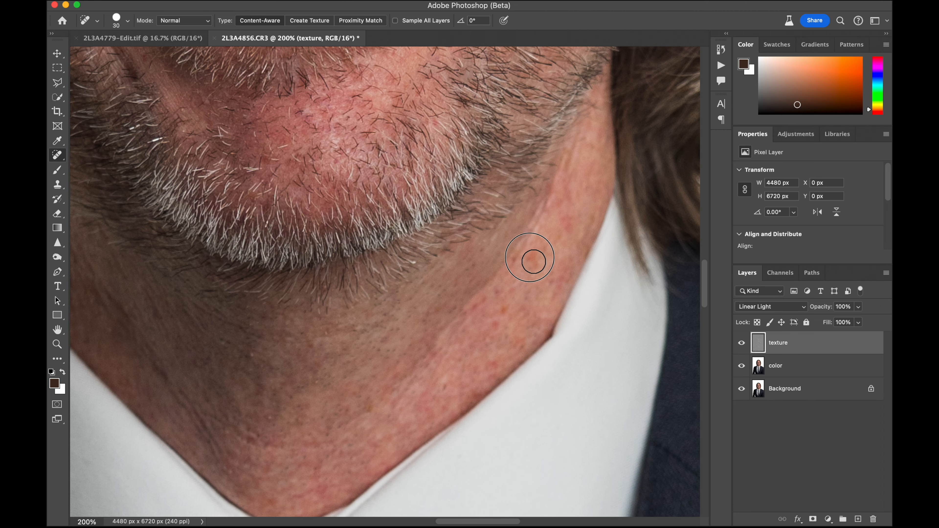
{"action": "left_click", "coordinate": [533, 262]}
{"action": "left_click", "coordinate": [566, 219]}
{"action": "left_click", "coordinate": [557, 200]}
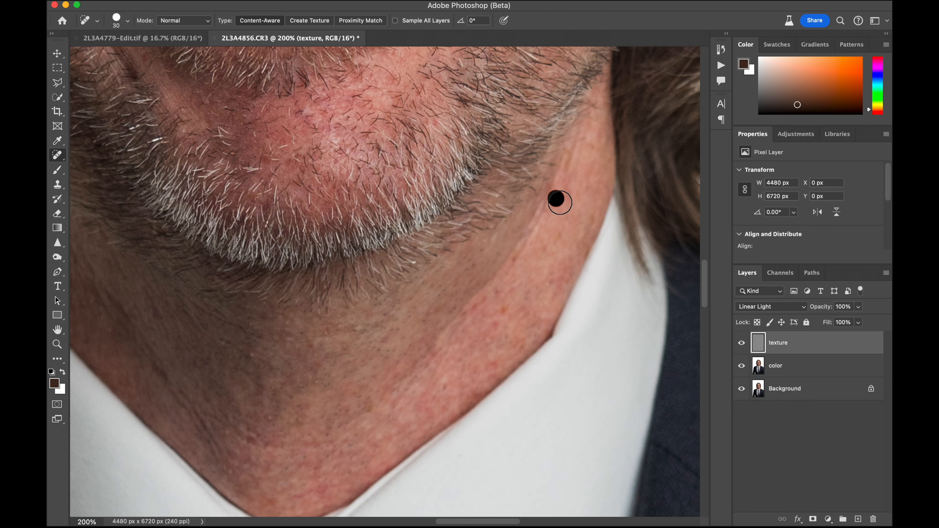
{"action": "left_click_drag", "start_coordinate": [558, 288], "coordinate": [565, 252]}
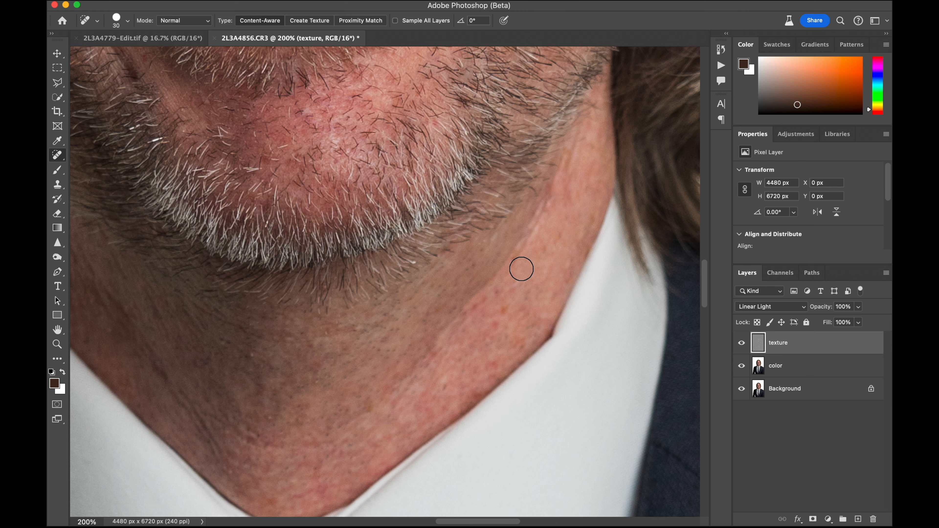
Heal the blemishes on the lower part of the subject's left neck, along the collar edge and toward the throat
{"action": "left_click", "coordinate": [516, 264]}
{"action": "left_click", "coordinate": [495, 328]}
{"action": "left_click", "coordinate": [485, 321]}
{"action": "left_click", "coordinate": [490, 368]}
{"action": "left_click", "coordinate": [523, 331]}
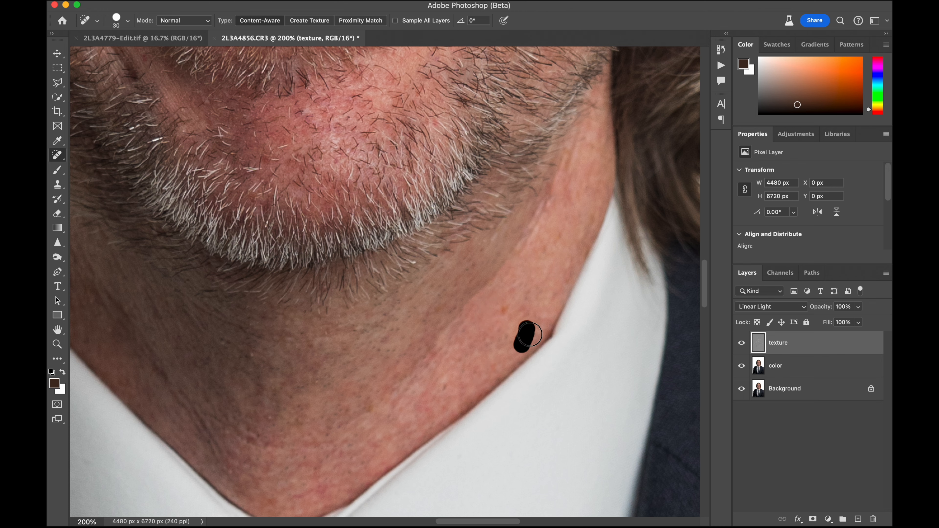
{"action": "left_click_drag", "start_coordinate": [432, 371], "coordinate": [435, 351]}
{"action": "scroll", "coordinate": [436, 350], "scroll_direction": "down", "scroll_amount": 2}
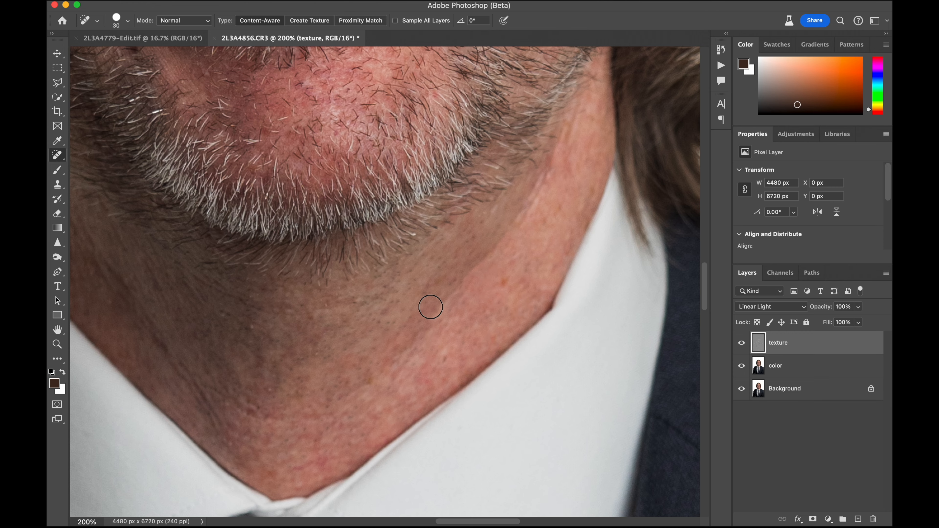
{"action": "mouse_move", "coordinate": [431, 307]}
{"action": "left_mouse_down"}
{"action": "mouse_move", "coordinate": [432, 278]}
{"action": "mouse_move", "coordinate": [383, 242]}
{"action": "left_mouse_up"}
Heal the spots on the front of the throat, from below the beard down to the collar opening
{"action": "scroll", "coordinate": [431, 278], "scroll_direction": "down", "scroll_amount": 2}
{"action": "scroll", "coordinate": [431, 278], "scroll_direction": "left", "scroll_amount": 2}
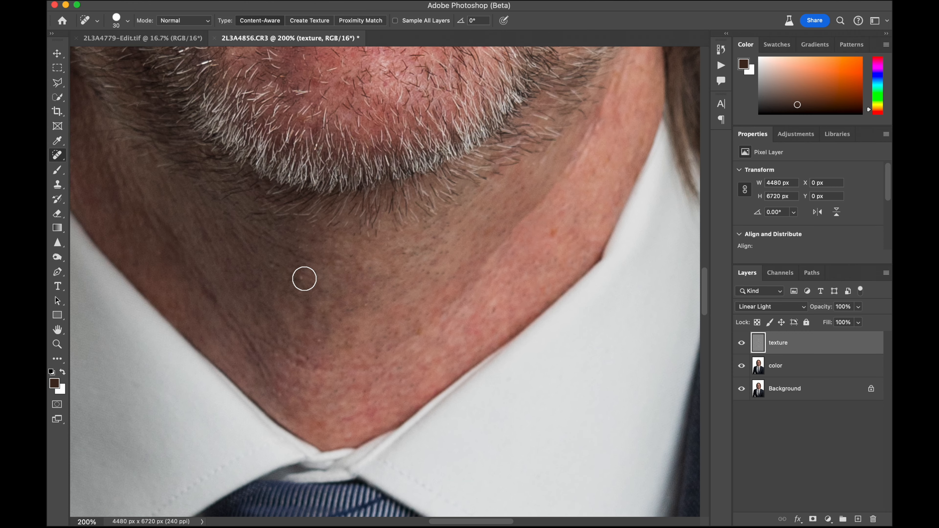
{"action": "left_click", "coordinate": [306, 282]}
{"action": "left_click", "coordinate": [273, 268]}
{"action": "left_click", "coordinate": [326, 353]}
{"action": "left_click_drag", "start_coordinate": [322, 369], "coordinate": [329, 384]}
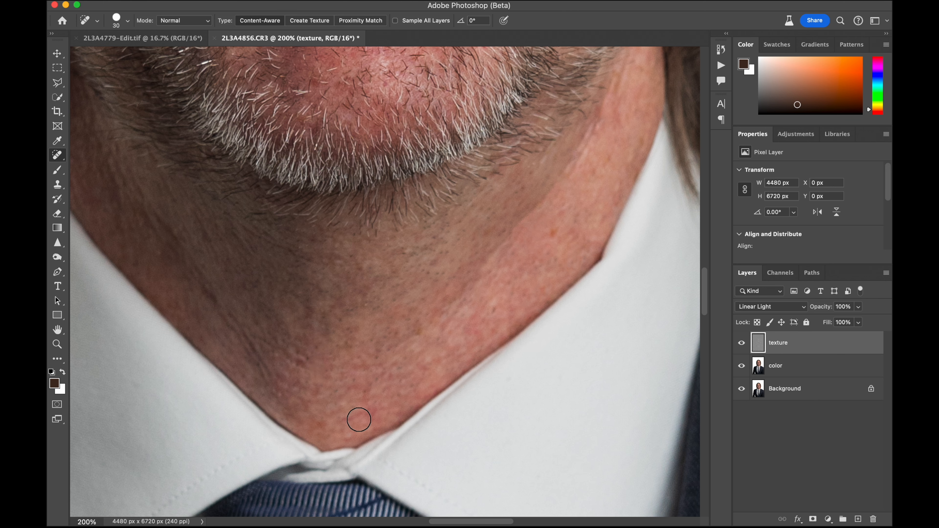
{"action": "left_click_drag", "start_coordinate": [359, 419], "coordinate": [377, 422]}
Heal the remaining blemishes on the subject's right side of the neck and return to the mouth area
{"action": "scroll", "coordinate": [305, 340], "scroll_direction": "up", "scroll_amount": 5}
{"action": "scroll", "coordinate": [305, 340], "scroll_direction": "left", "scroll_amount": 5}
{"action": "left_click_drag", "start_coordinate": [302, 342], "coordinate": [266, 280]}
{"action": "left_click_drag", "start_coordinate": [365, 396], "coordinate": [348, 349]}
{"action": "scroll", "coordinate": [348, 348], "scroll_direction": "up", "scroll_amount": 5}
{"action": "scroll", "coordinate": [348, 349], "scroll_direction": "right", "scroll_amount": 2}
{"action": "scroll", "coordinate": [348, 349], "scroll_direction": "up", "scroll_amount": 10}
{"action": "scroll", "coordinate": [348, 349], "scroll_direction": "right", "scroll_amount": 3}
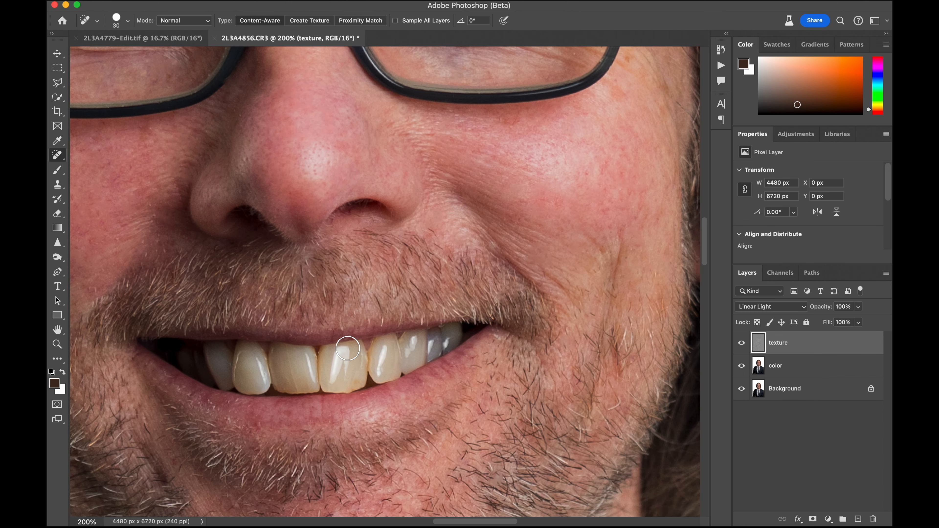
Heal the small marks along the outer edge of the glasses in front of the subject's left eye
{"action": "scroll", "coordinate": [344, 345], "scroll_direction": "up", "scroll_amount": 8}
{"action": "scroll", "coordinate": [343, 345], "scroll_direction": "right", "scroll_amount": 2}
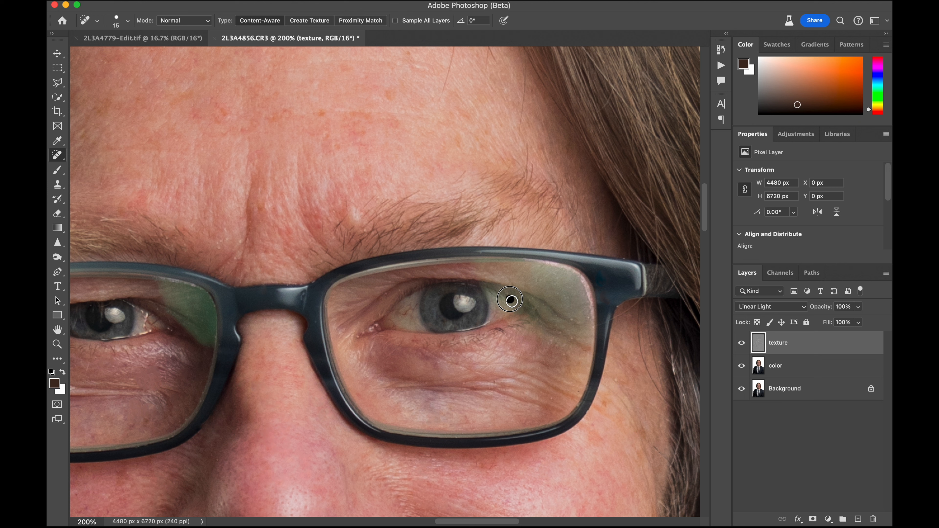
{"action": "mouse_move", "coordinate": [576, 315]}
{"action": "left_mouse_down"}
{"action": "mouse_move", "coordinate": [573, 340]}
{"action": "mouse_move", "coordinate": [573, 311]}
{"action": "mouse_move", "coordinate": [592, 301]}
{"action": "left_mouse_up"}
{"action": "scroll", "coordinate": [572, 334], "scroll_direction": "right", "scroll_amount": 3}
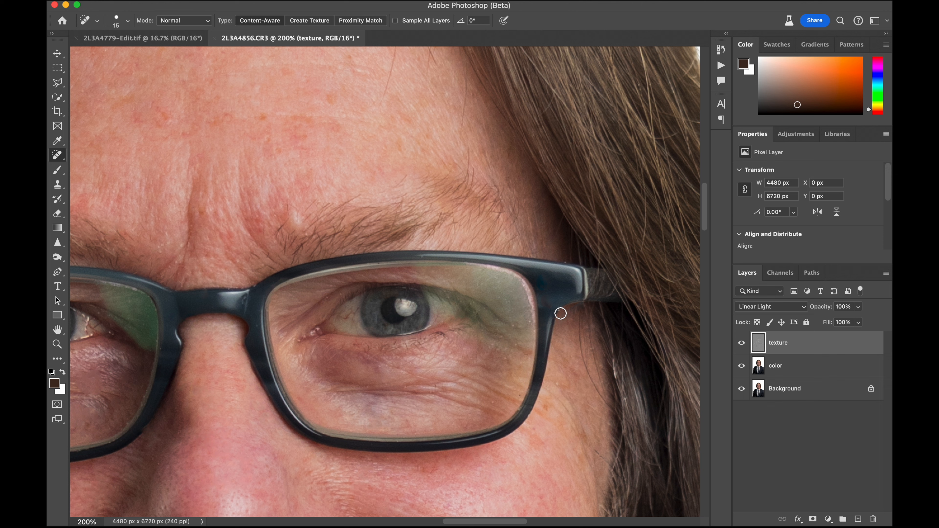
{"action": "left_click", "coordinate": [565, 263]}
Heal the bright specks at the inner corner of the subject's right eye on the texture layer
{"action": "scroll", "coordinate": [568, 265], "scroll_direction": "up", "scroll_amount": 10}
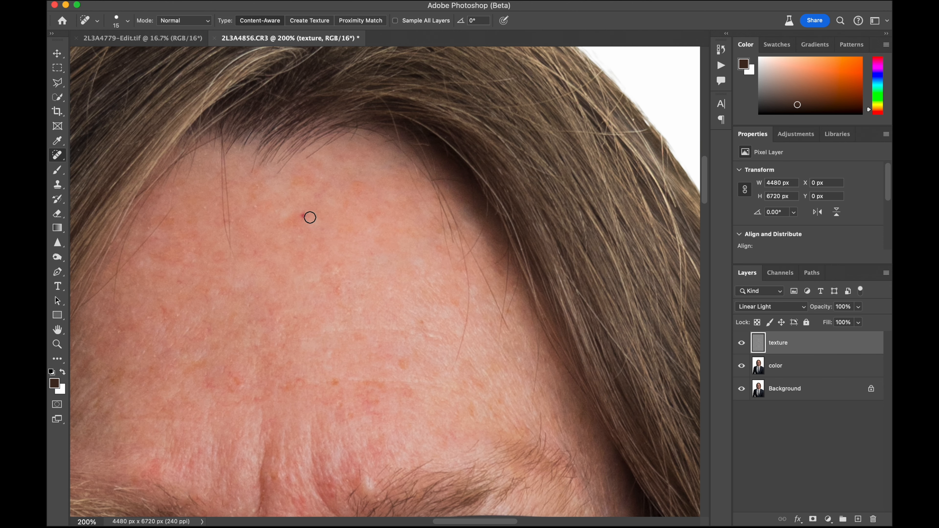
{"action": "scroll", "coordinate": [301, 214], "scroll_direction": "left", "scroll_amount": 3}
{"action": "scroll", "coordinate": [309, 223], "scroll_direction": "down", "scroll_amount": 2}
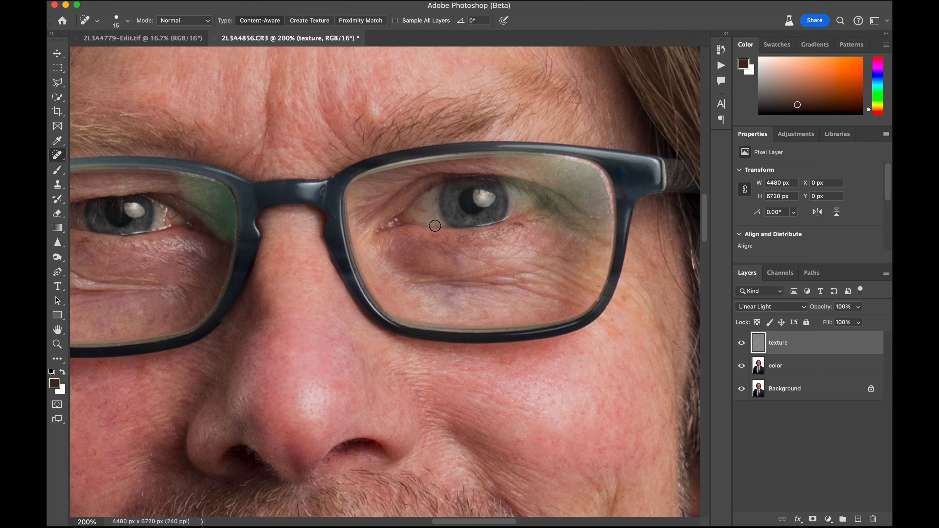
{"action": "scroll", "coordinate": [425, 208], "scroll_direction": "left", "scroll_amount": 3}
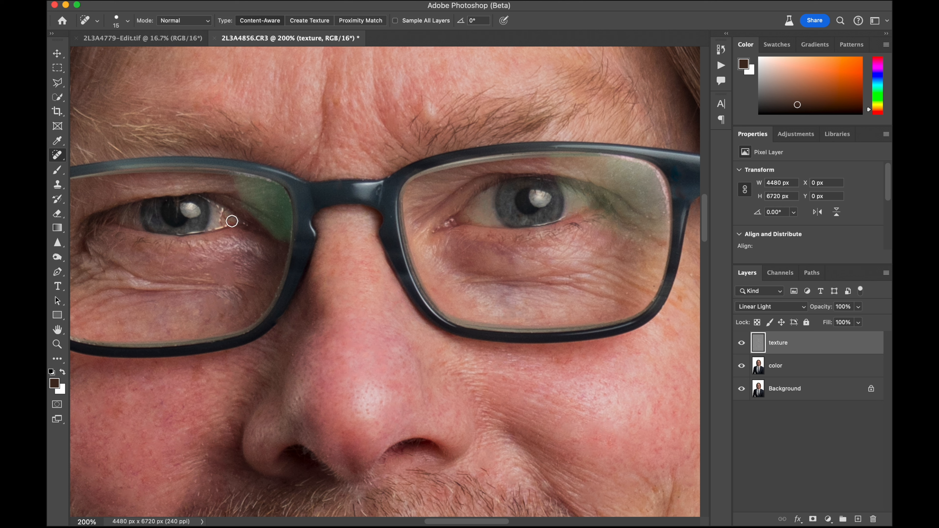
{"action": "left_click", "coordinate": [230, 220]}
{"action": "left_click", "coordinate": [225, 219]}
{"action": "left_click", "coordinate": [222, 223]}
{"action": "scroll", "coordinate": [344, 269], "scroll_direction": "left", "scroll_amount": 3}
{"action": "scroll", "coordinate": [344, 269], "scroll_direction": "up", "scroll_amount": 1}
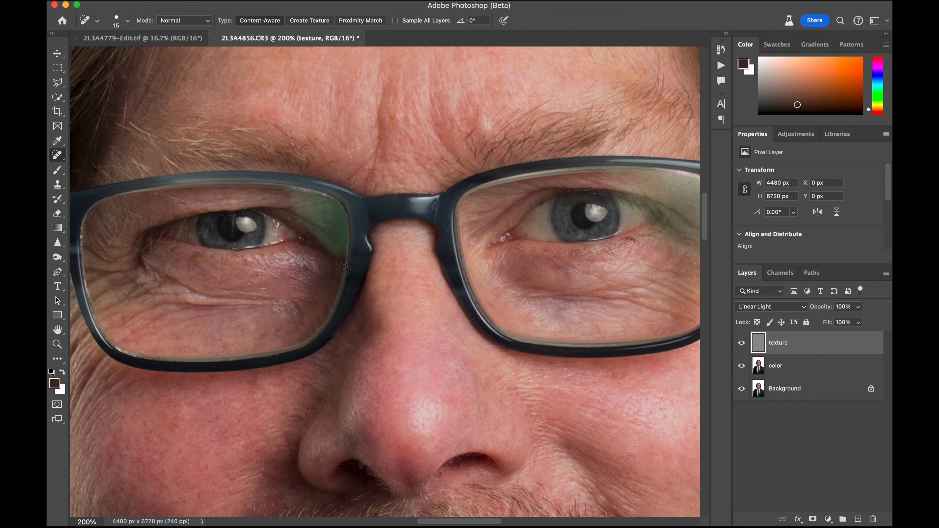
On the color layer, lighten the white of the subject's left eye with a size 30 brush at 8% opacity, using the sampled catchlight color
{"action": "left_click", "coordinate": [827, 370]}
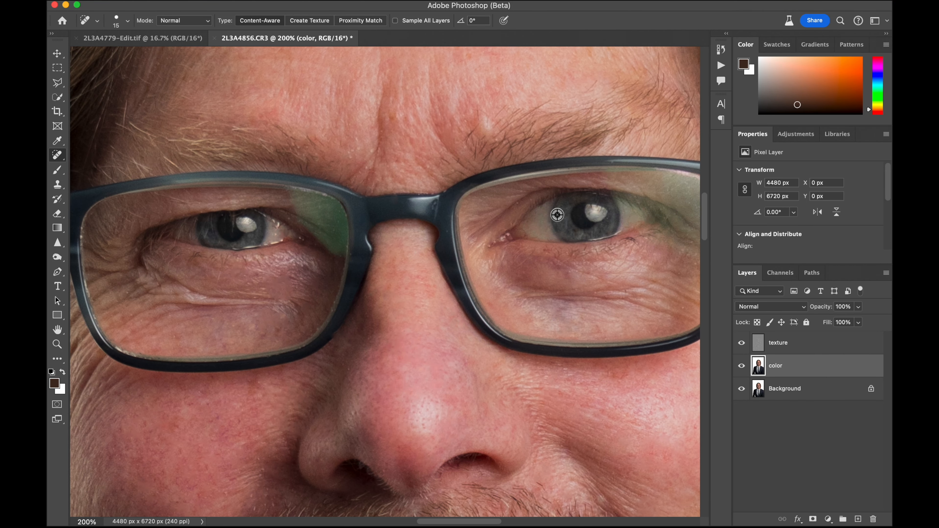
{"action": "left_click", "coordinate": [57, 170]}
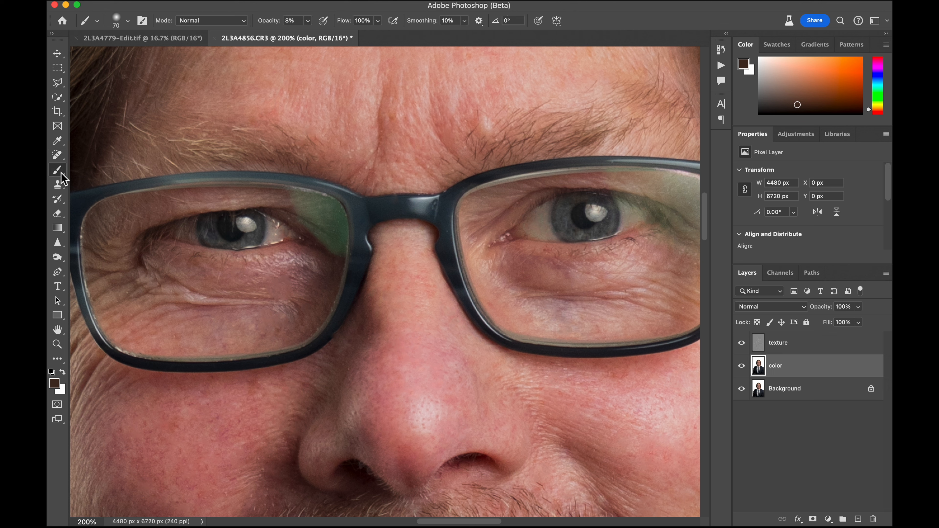
{"action": "key", "text": "bracketleft"}
{"action": "key", "text": "bracketleft"}
{"action": "key", "text": "bracketleft"}
{"action": "left_click", "coordinate": [601, 218], "text": "alt"}
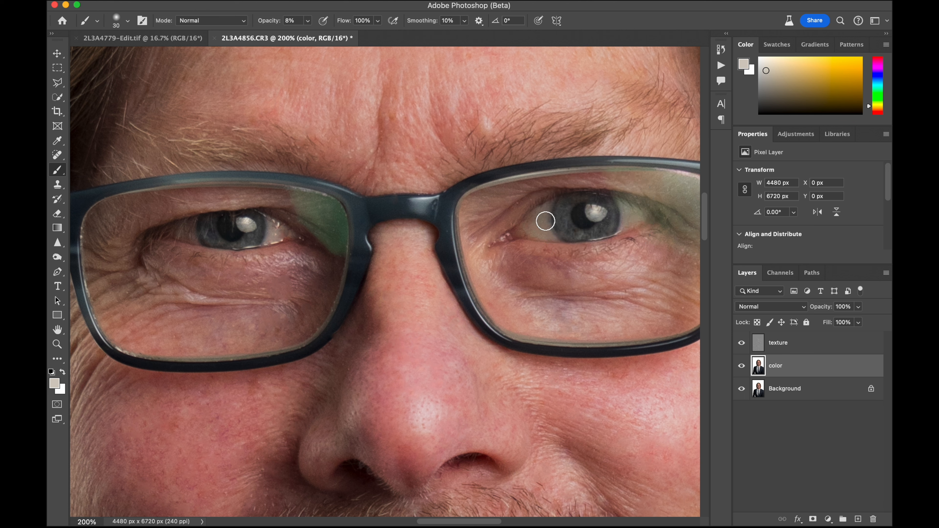
{"action": "left_click", "coordinate": [538, 229], "text": "alt"}
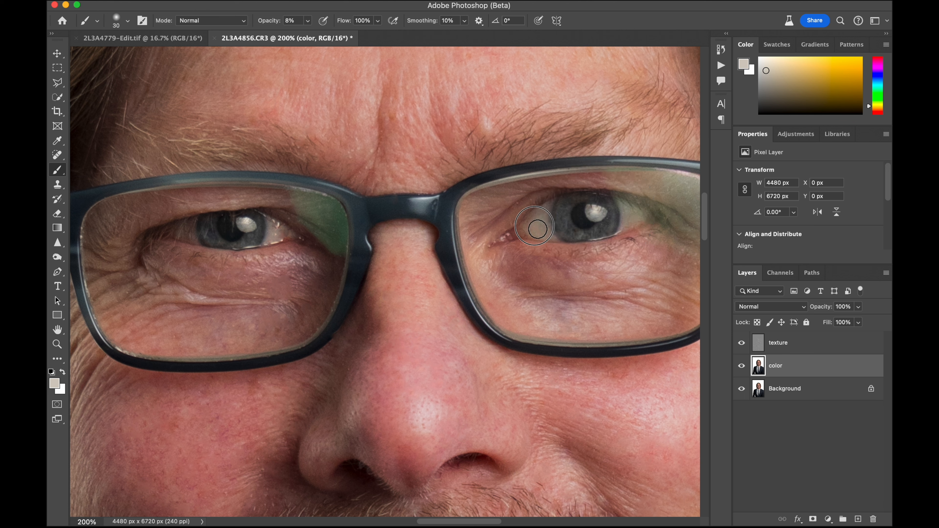
{"action": "mouse_move", "coordinate": [538, 229]}
{"action": "left_mouse_down"}
{"action": "mouse_move", "coordinate": [551, 235]}
{"action": "mouse_move", "coordinate": [534, 233]}
{"action": "mouse_move", "coordinate": [543, 218]}
{"action": "mouse_move", "coordinate": [541, 232]}
{"action": "left_mouse_up"}
Whiten the upper front teeth with the size 30 brush at 8% opacity, using a near-white sampled from a tooth highlight
{"action": "scroll", "coordinate": [188, 227], "scroll_direction": "down", "scroll_amount": 5}
{"action": "scroll", "coordinate": [189, 226], "scroll_direction": "right", "scroll_amount": 2}
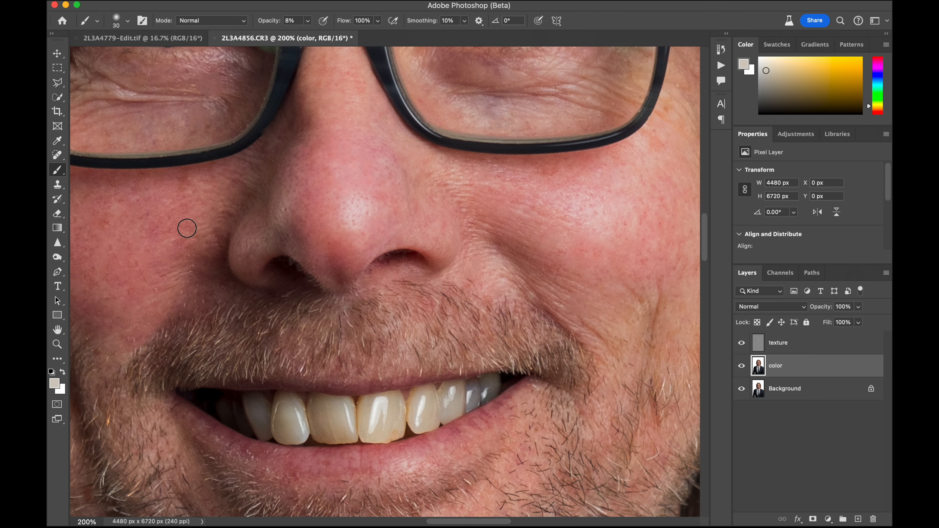
{"action": "scroll", "coordinate": [251, 400], "scroll_direction": "down", "scroll_amount": 5}
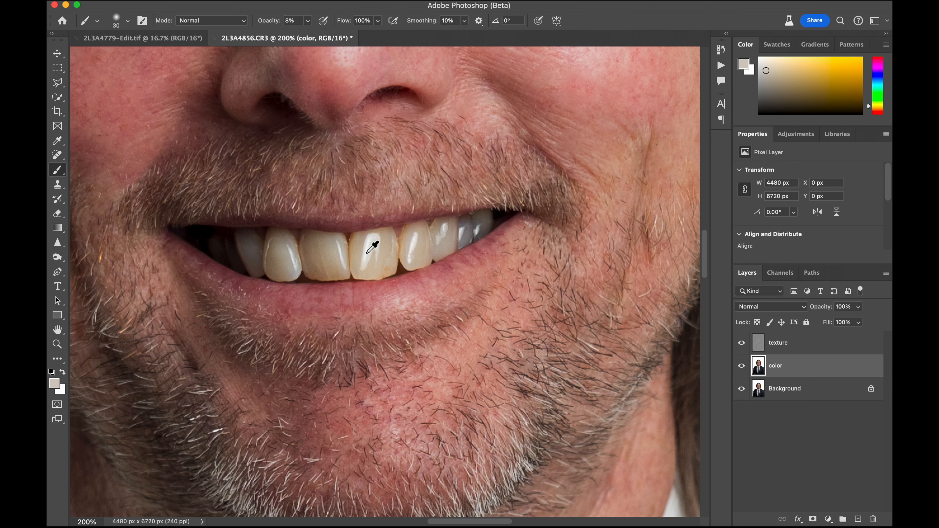
{"action": "left_click", "coordinate": [373, 247], "text": "alt"}
{"action": "mouse_move", "coordinate": [367, 250]}
{"action": "left_mouse_down"}
{"action": "mouse_move", "coordinate": [361, 271]}
{"action": "mouse_move", "coordinate": [376, 275]}
{"action": "mouse_move", "coordinate": [391, 268]}
{"action": "mouse_move", "coordinate": [391, 239]}
{"action": "mouse_move", "coordinate": [360, 244]}
{"action": "mouse_move", "coordinate": [407, 257]}
{"action": "mouse_move", "coordinate": [419, 233]}
{"action": "mouse_move", "coordinate": [421, 264]}
{"action": "mouse_move", "coordinate": [457, 230]}
{"action": "left_mouse_up"}
{"action": "mouse_move", "coordinate": [344, 274]}
{"action": "left_mouse_down"}
{"action": "mouse_move", "coordinate": [335, 253]}
{"action": "mouse_move", "coordinate": [342, 278]}
{"action": "mouse_move", "coordinate": [314, 271]}
{"action": "mouse_move", "coordinate": [314, 246]}
{"action": "mouse_move", "coordinate": [339, 248]}
{"action": "left_mouse_up"}
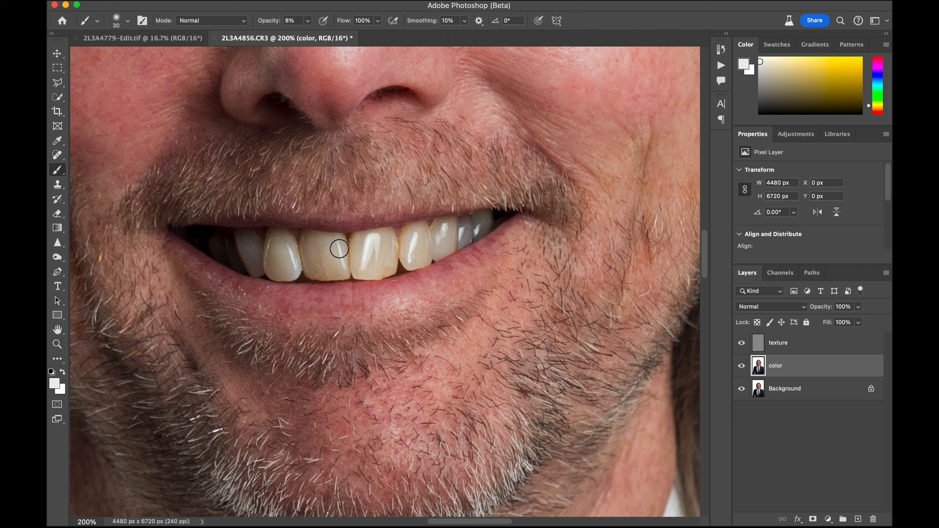
{"action": "mouse_move", "coordinate": [291, 273]}
{"action": "left_mouse_down"}
{"action": "mouse_move", "coordinate": [260, 254]}
{"action": "mouse_move", "coordinate": [279, 245]}
{"action": "mouse_move", "coordinate": [291, 272]}
{"action": "left_mouse_up"}
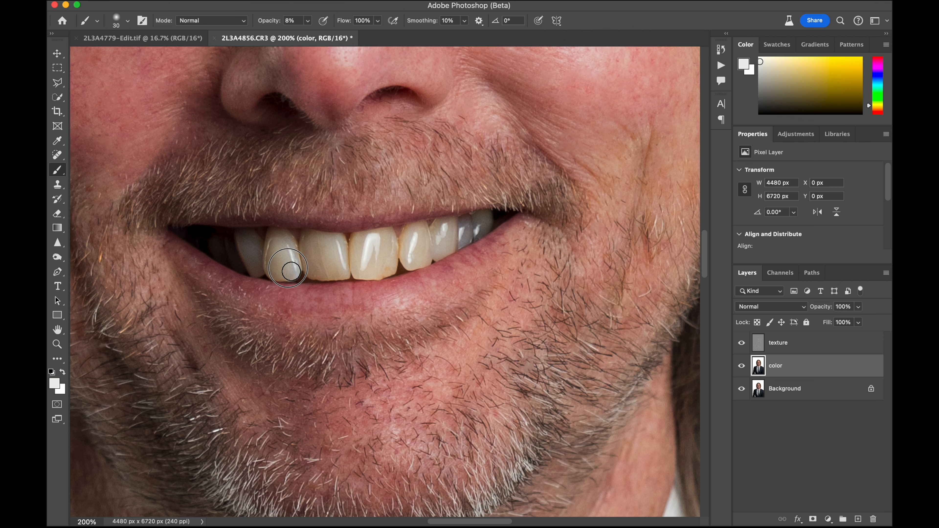
Boost the color of the lips with the Sponge tool in Saturate mode, at size 70 and 13% flow
{"action": "scroll", "coordinate": [412, 236], "scroll_direction": "down", "scroll_amount": 5}
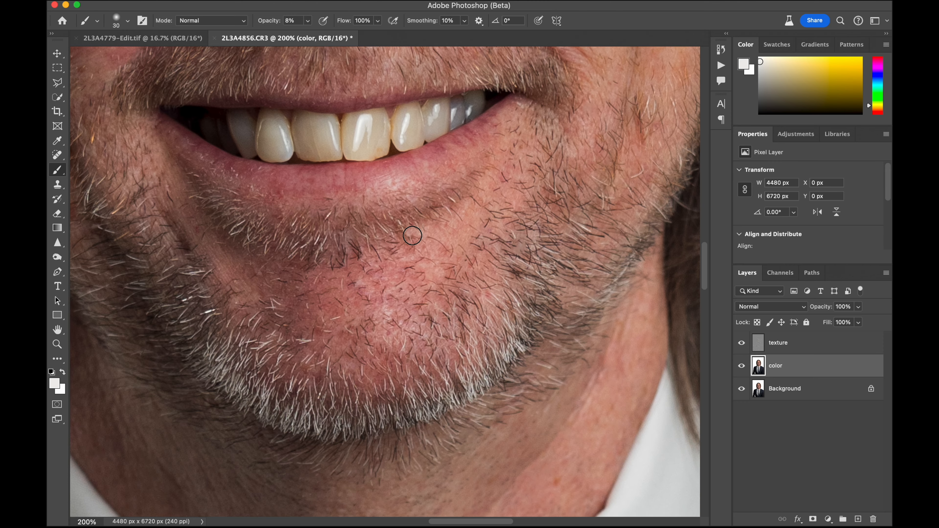
{"action": "scroll", "coordinate": [412, 236], "scroll_direction": "up", "scroll_amount": 3}
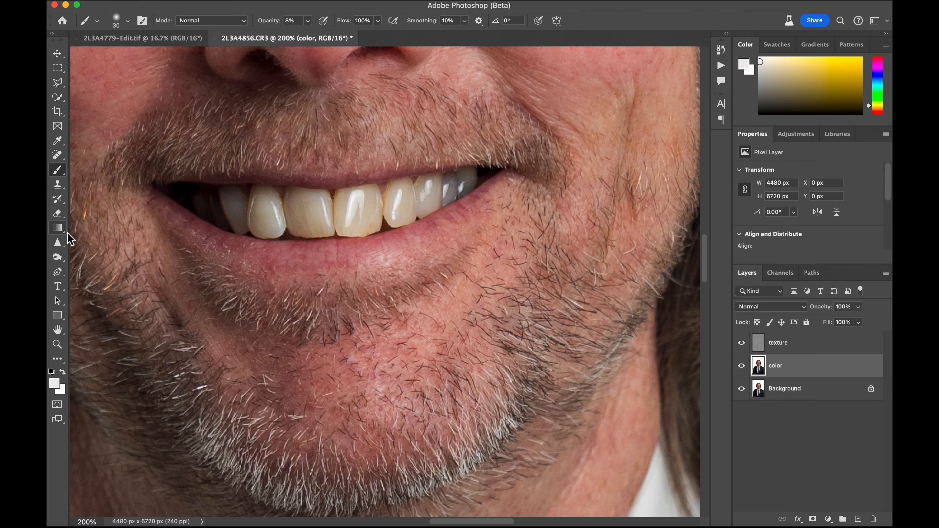
{"action": "left_click", "coordinate": [57, 256]}
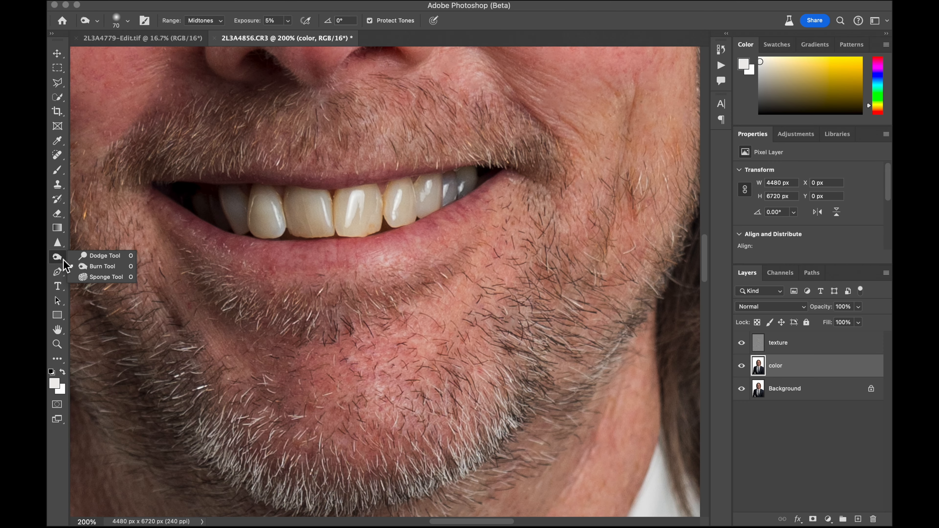
{"action": "left_click", "coordinate": [101, 280]}
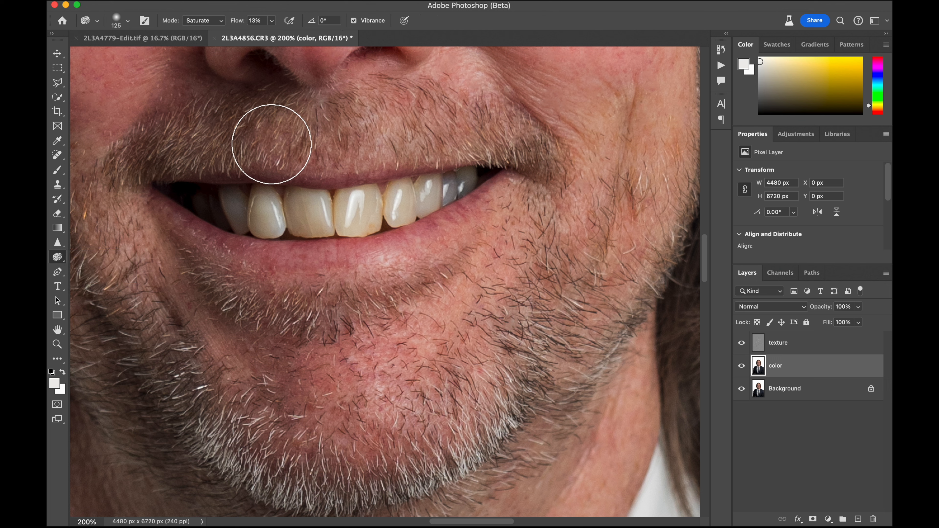
{"action": "key", "text": "bracketleft"}
{"action": "key", "text": "bracketleft"}
{"action": "key", "text": "bracketleft"}
{"action": "key", "text": "bracketleft"}
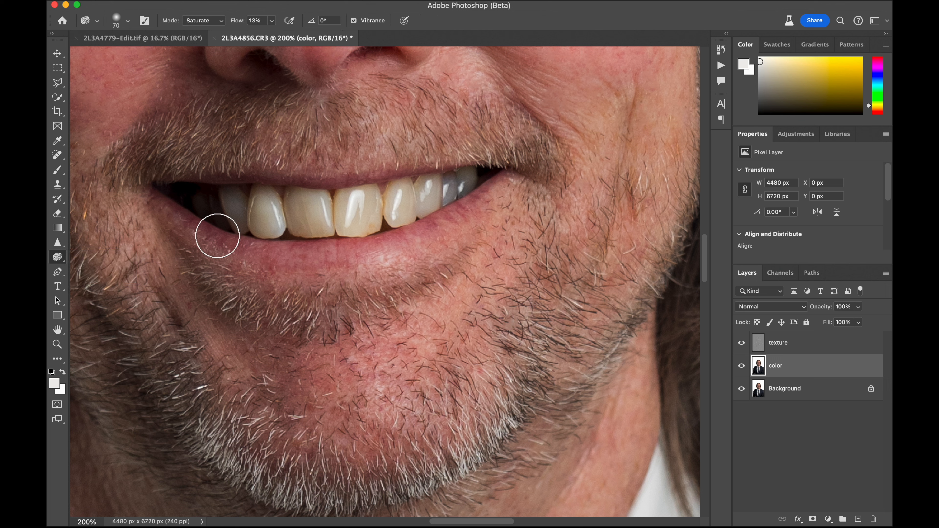
{"action": "mouse_move", "coordinate": [217, 236]}
{"action": "left_mouse_down"}
{"action": "mouse_move", "coordinate": [420, 235]}
{"action": "mouse_move", "coordinate": [326, 266]}
{"action": "mouse_move", "coordinate": [423, 252]}
{"action": "mouse_move", "coordinate": [514, 184]}
{"action": "mouse_move", "coordinate": [271, 168]}
{"action": "mouse_move", "coordinate": [463, 160]}
{"action": "left_mouse_up"}
Saturate the eye area behind each lens of the glasses with short Sponge strokes at 13% flow
{"action": "key", "text": "super+minus"}
{"action": "scroll", "coordinate": [462, 160], "scroll_direction": "up", "scroll_amount": 5}
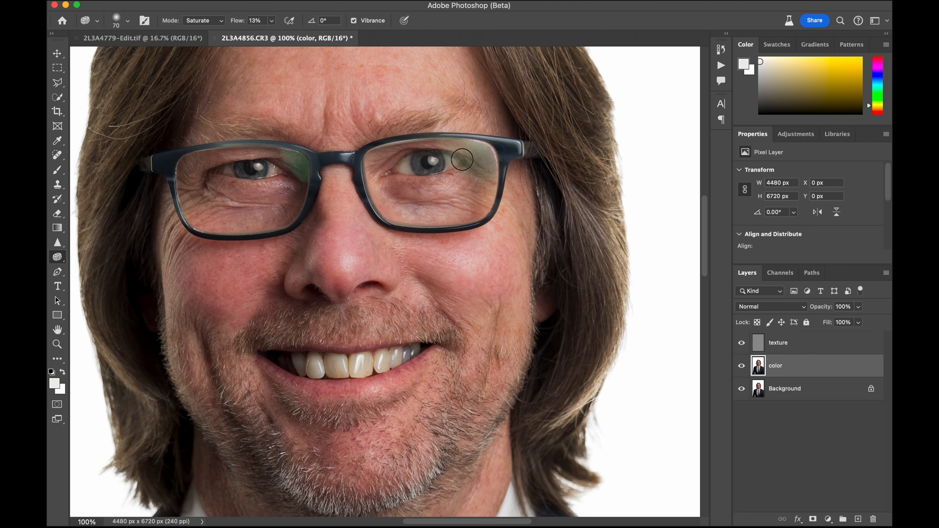
{"action": "mouse_move", "coordinate": [415, 225]}
{"action": "left_mouse_down"}
{"action": "mouse_move", "coordinate": [427, 220]}
{"action": "mouse_move", "coordinate": [411, 227]}
{"action": "left_mouse_up"}
{"action": "left_click_drag", "start_coordinate": [251, 229], "coordinate": [249, 226]}
{"action": "key", "text": "super+plus"}
{"action": "key", "text": "super+plus"}
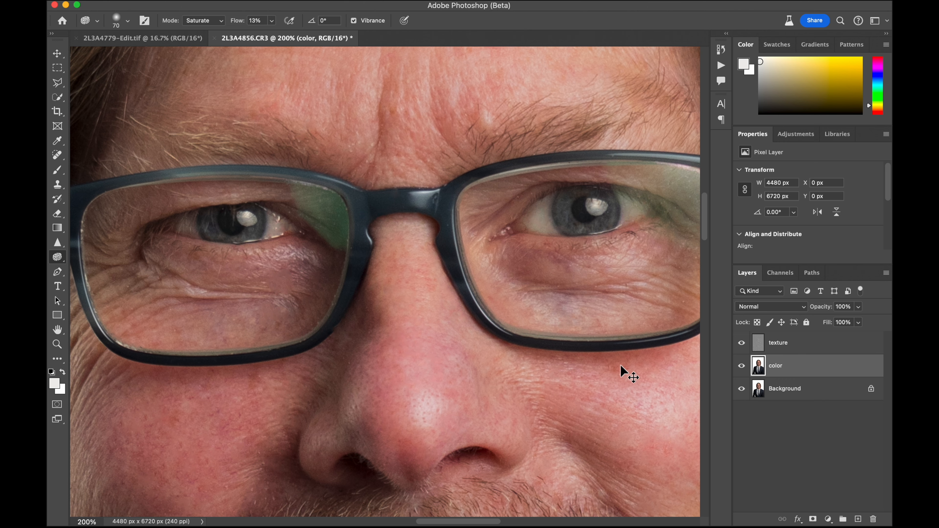
Clone clean shirt fabric over the dark crease beside the tie with the Clone Stamp at size 150 and 51% opacity
{"action": "key", "text": "super+minus"}
{"action": "key", "text": "super+minus"}
{"action": "key", "text": "super+minus"}
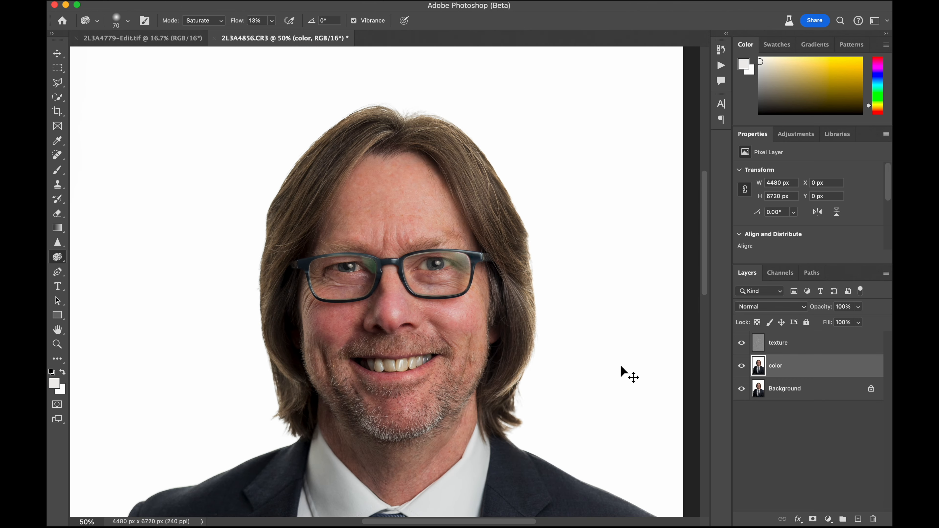
{"action": "key", "text": "super+minus"}
{"action": "scroll", "coordinate": [314, 394], "scroll_direction": "down", "scroll_amount": 5}
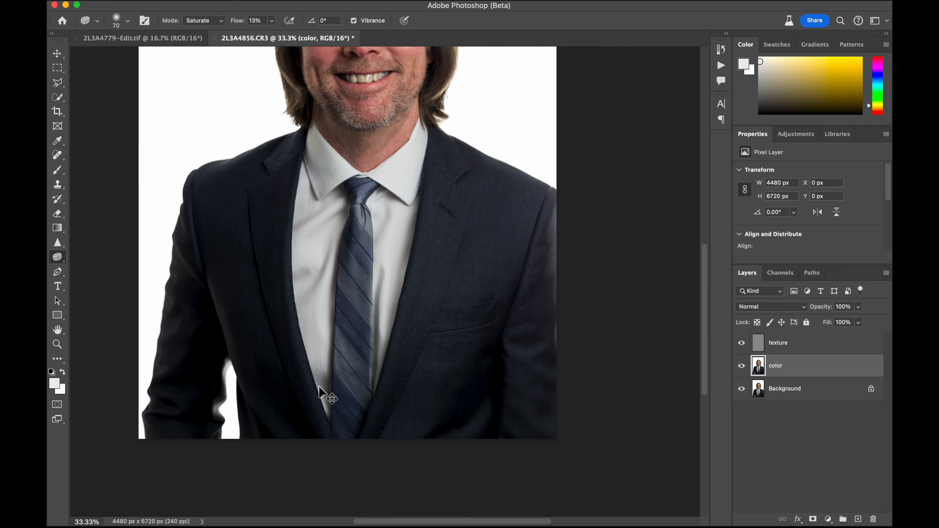
{"action": "key", "text": "super+plus"}
{"action": "scroll", "coordinate": [567, 389], "scroll_direction": "left", "scroll_amount": 3}
{"action": "scroll", "coordinate": [567, 389], "scroll_direction": "up", "scroll_amount": 2}
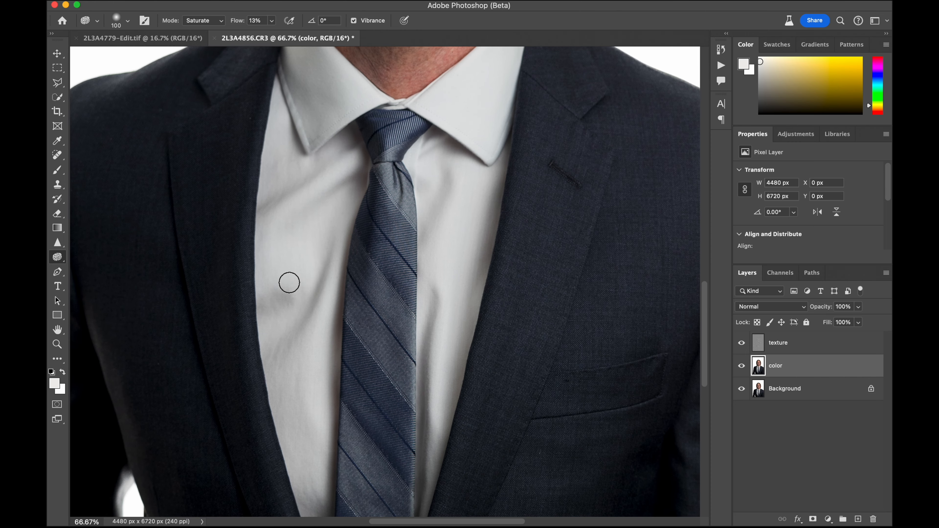
{"action": "left_click", "coordinate": [60, 185]}
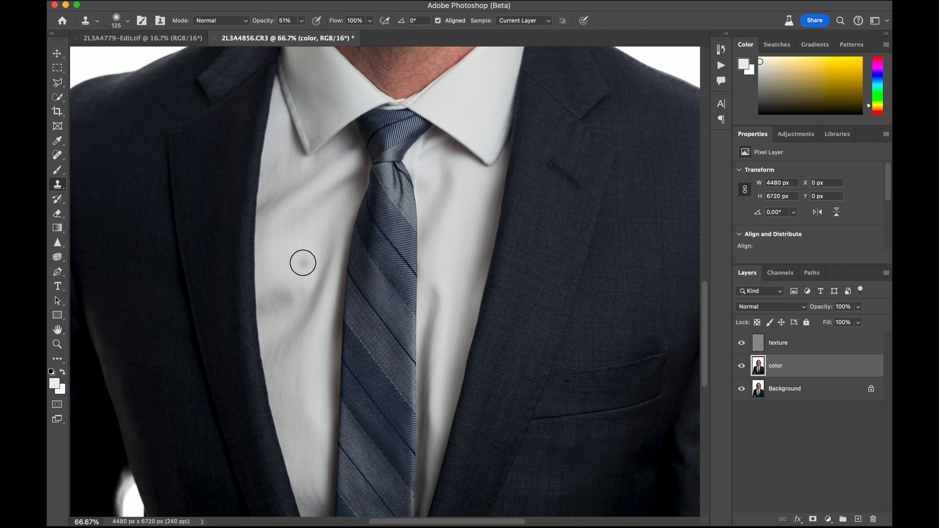
{"action": "key", "text": "]"}
{"action": "left_click", "coordinate": [288, 263], "text": "alt"}
{"action": "mouse_move", "coordinate": [293, 298]}
{"action": "left_mouse_down"}
{"action": "mouse_move", "coordinate": [276, 317]}
{"action": "mouse_move", "coordinate": [283, 296]}
{"action": "mouse_move", "coordinate": [290, 315]}
{"action": "mouse_move", "coordinate": [290, 281]}
{"action": "mouse_move", "coordinate": [282, 318]}
{"action": "mouse_move", "coordinate": [288, 266]}
{"action": "left_mouse_up"}
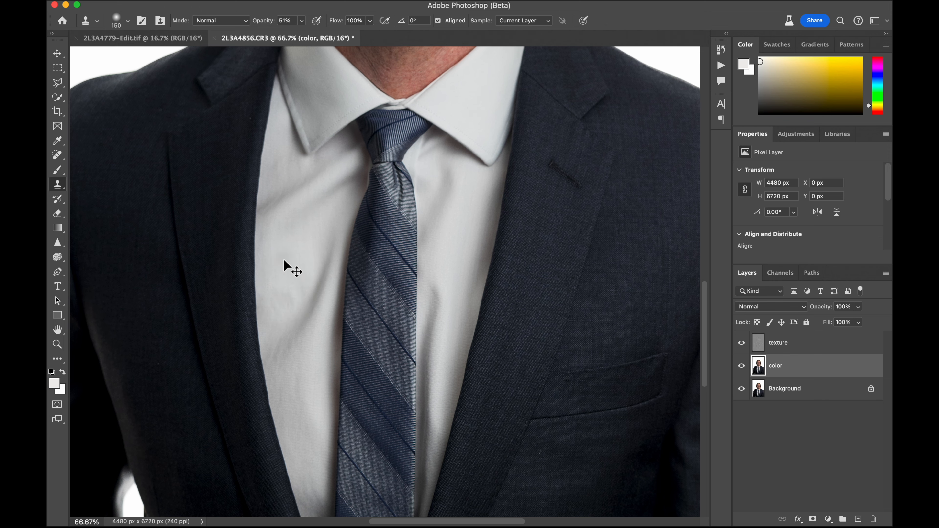
Smooth the remaining shadowed wrinkles on the shirt between the lapel and the tie with further Clone Stamp touches
{"action": "key", "text": "super+plus"}
{"action": "key", "text": "super+plus"}
{"action": "key", "text": "super+plus"}
{"action": "scroll", "coordinate": [284, 260], "scroll_direction": "left", "scroll_amount": 8}
{"action": "left_click_drag", "start_coordinate": [211, 379], "coordinate": [253, 282]}
{"action": "left_click", "coordinate": [332, 178], "text": "alt"}
{"action": "left_click", "coordinate": [292, 348]}
{"action": "left_click", "coordinate": [351, 205], "text": "alt"}
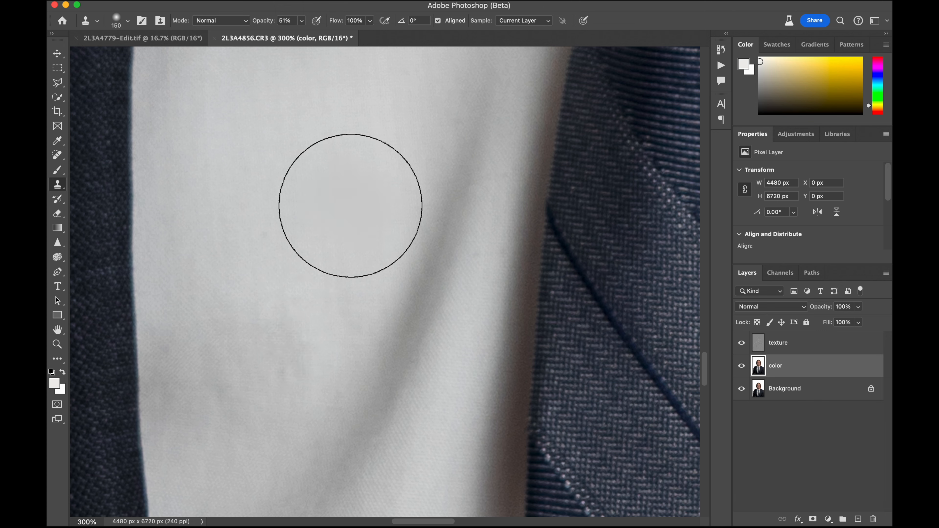
Darken the eyebrow above the subject's left eye with a size 50 brush at 8% opacity, using a brown sampled from the hair
{"action": "key", "text": "super+minus"}
{"action": "key", "text": "super+minus"}
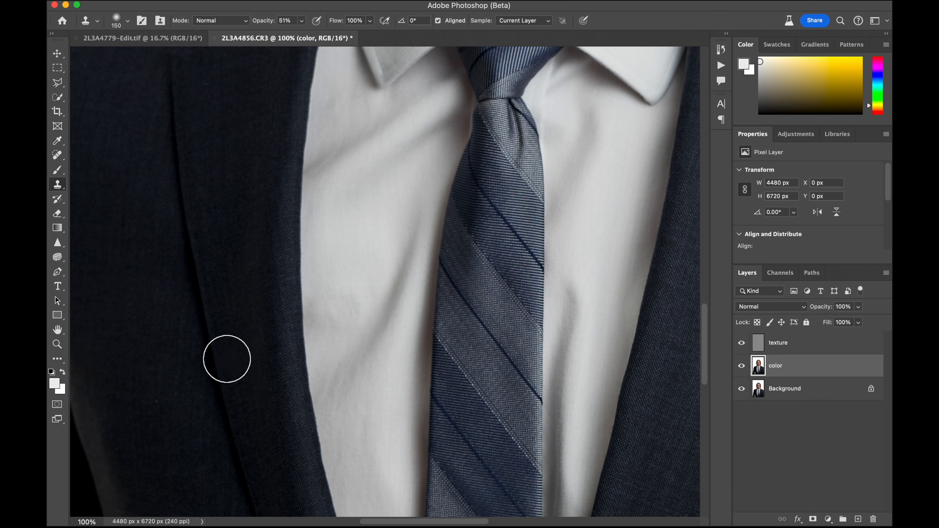
{"action": "key", "text": "super+minus"}
{"action": "key", "text": "super+minus"}
{"action": "key", "text": "super+minus"}
{"action": "key", "text": "super+minus"}
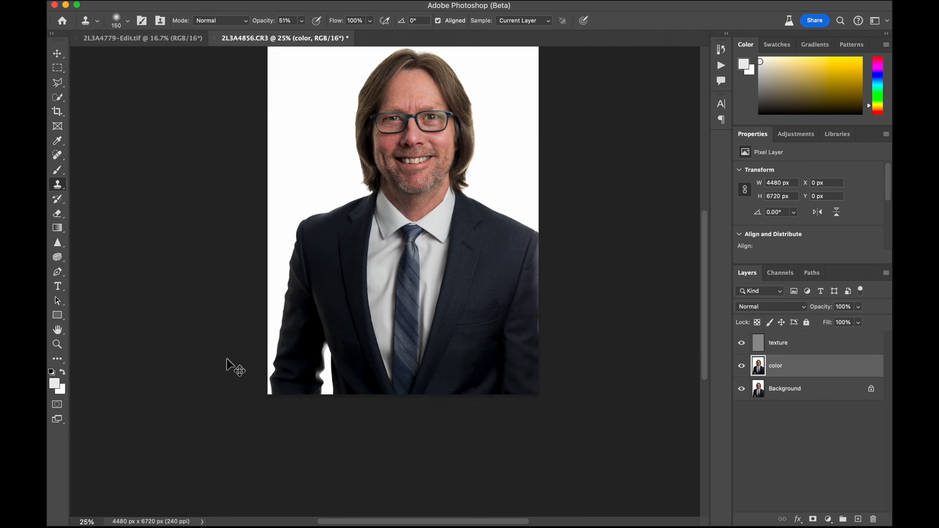
{"action": "key", "text": "super+minus"}
{"action": "key", "text": "super+plus"}
{"action": "key", "text": "super+plus"}
{"action": "key", "text": "super+plus"}
{"action": "key", "text": "super+plus"}
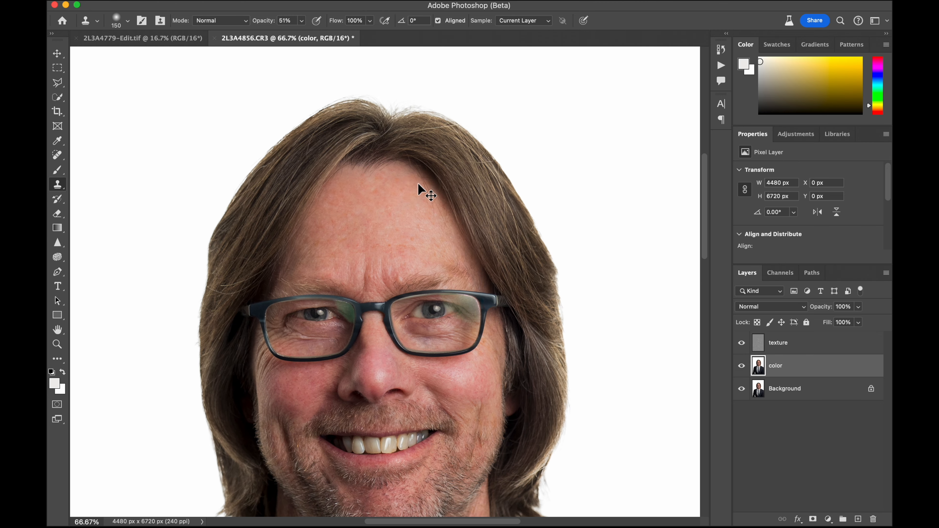
{"action": "key", "text": "super+plus"}
{"action": "scroll", "coordinate": [417, 183], "scroll_direction": "down", "scroll_amount": 2}
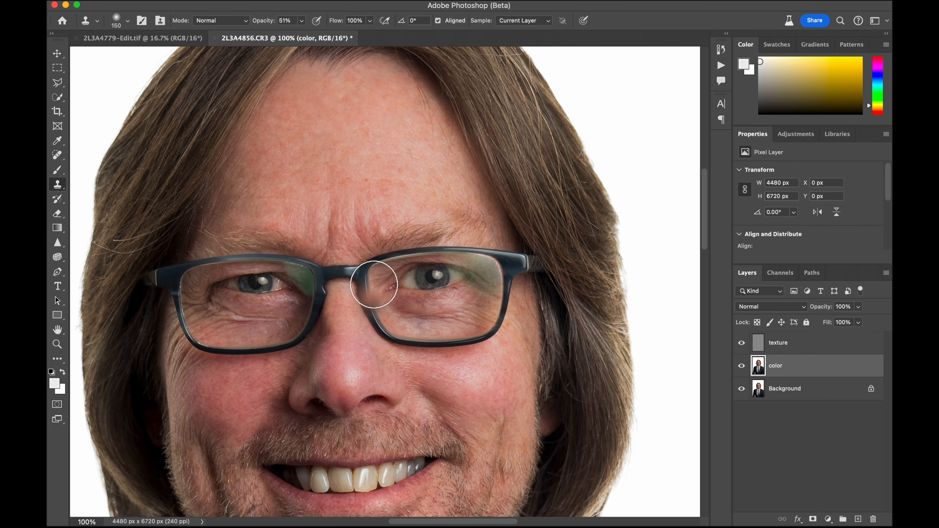
{"action": "left_click", "coordinate": [56, 170]}
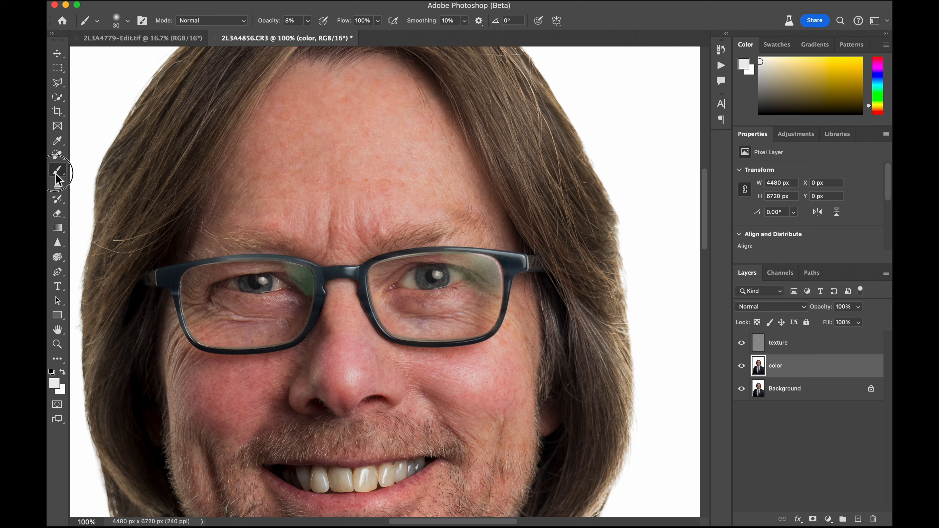
{"action": "left_click", "coordinate": [166, 257], "text": "alt"}
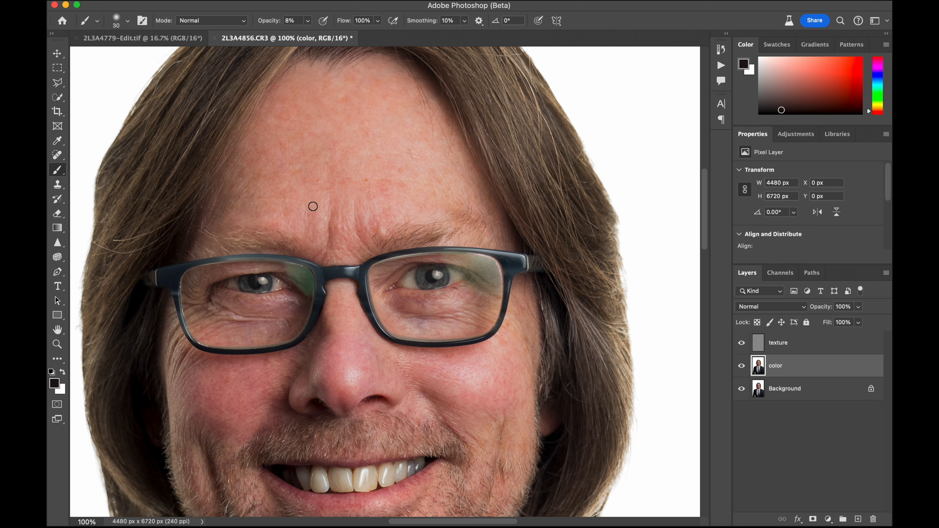
{"action": "mouse_move", "coordinate": [522, 146]}
{"action": "left_mouse_down"}
{"action": "mouse_move", "coordinate": [535, 147]}
{"action": "mouse_move", "coordinate": [529, 160]}
{"action": "left_mouse_up"}
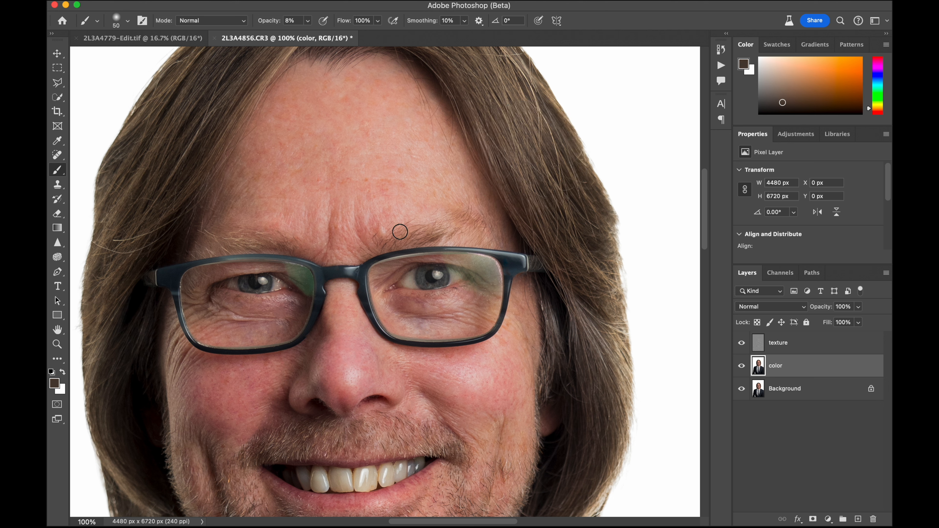
{"action": "left_click_drag", "start_coordinate": [389, 248], "coordinate": [400, 243]}
Flatten the texture, color and Background layers into a single image
{"action": "right_click", "coordinate": [827, 390]}
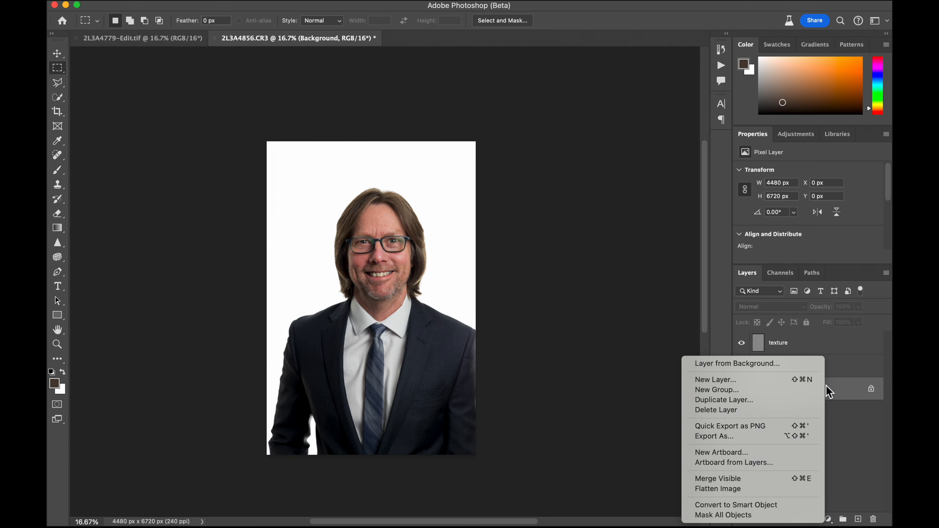
{"action": "left_click", "coordinate": [758, 495]}
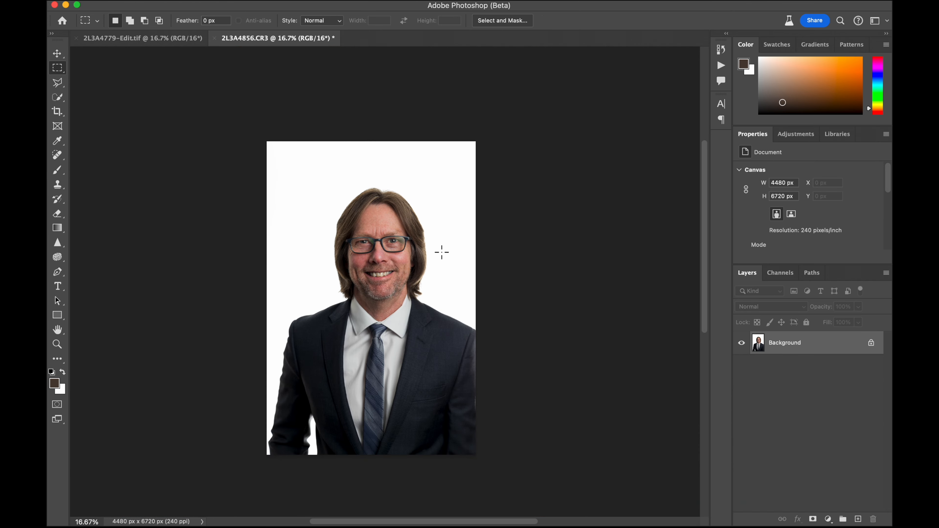
Darken the outer edge of the subject's left cheek with the Burn tool, using Midtones range and 5% exposure
{"action": "key", "text": "super+equal"}
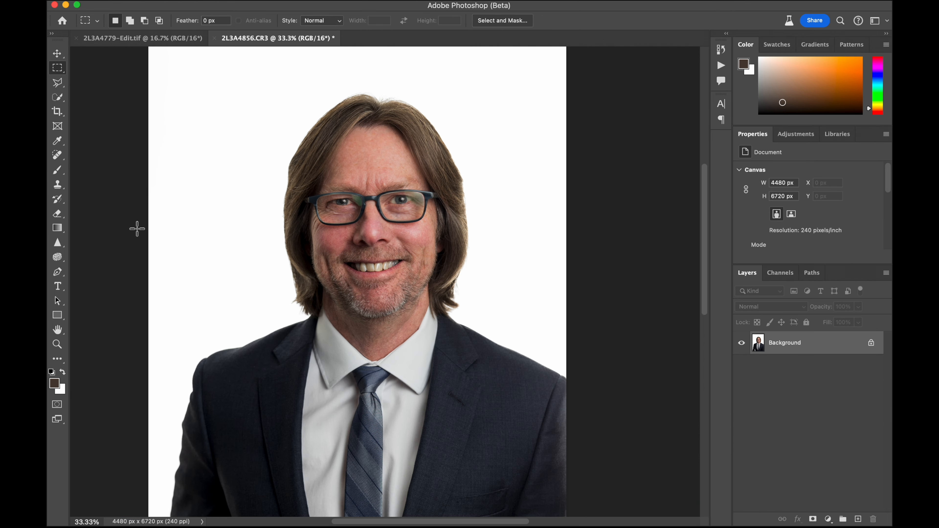
{"action": "right_click", "coordinate": [59, 258]}
{"action": "left_click", "coordinate": [102, 268]}
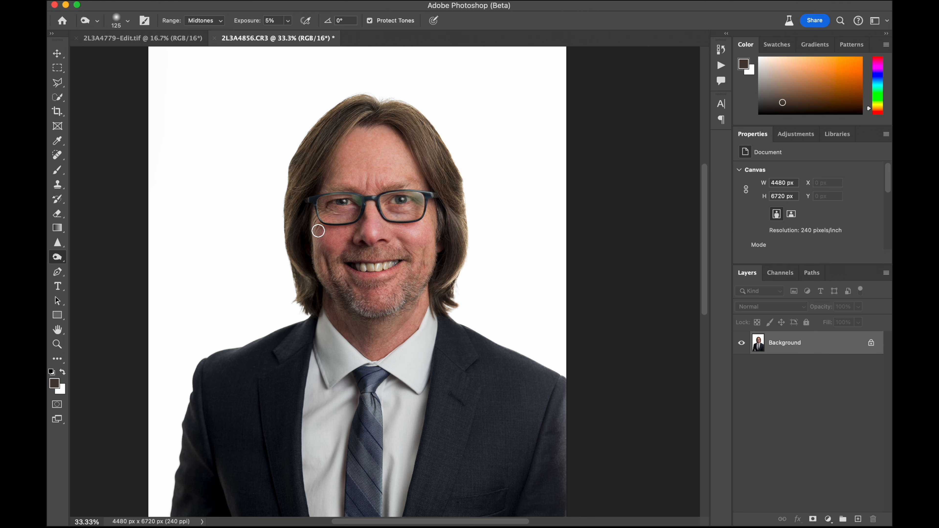
{"action": "left_click_drag", "start_coordinate": [435, 270], "coordinate": [425, 252]}
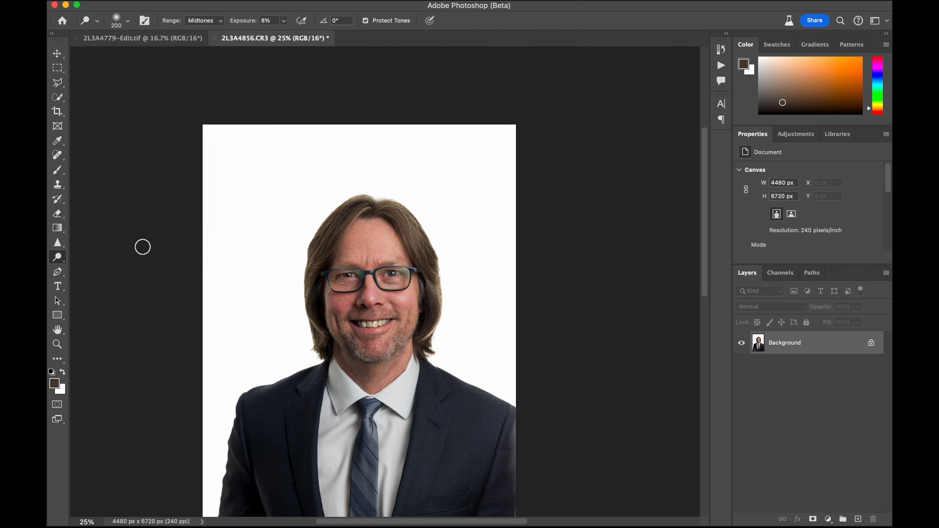
Save the flattened, retouched headshot of the man with glasses
{"action": "scroll", "coordinate": [142, 247], "scroll_direction": "down", "scroll_amount": 3}
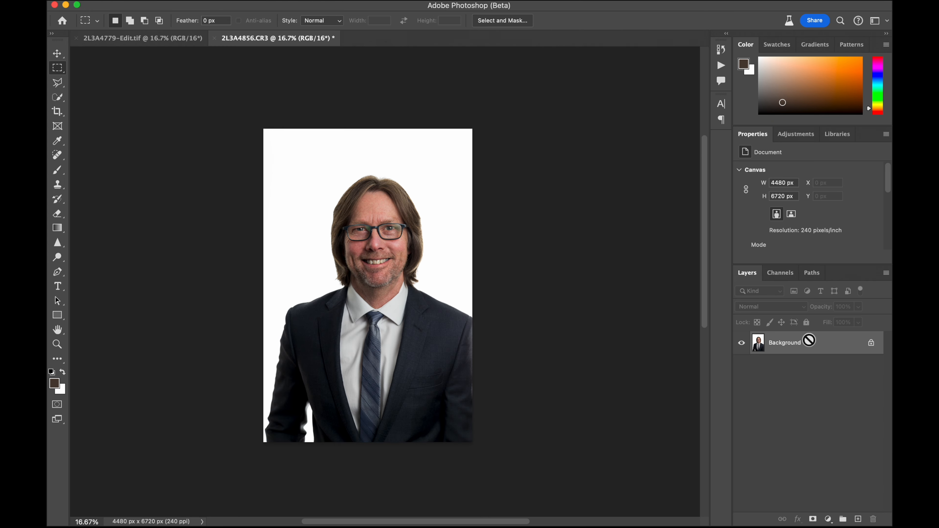
{"action": "key", "text": "super+s"}
{"action": "mouse_move", "coordinate": [570, 511]}
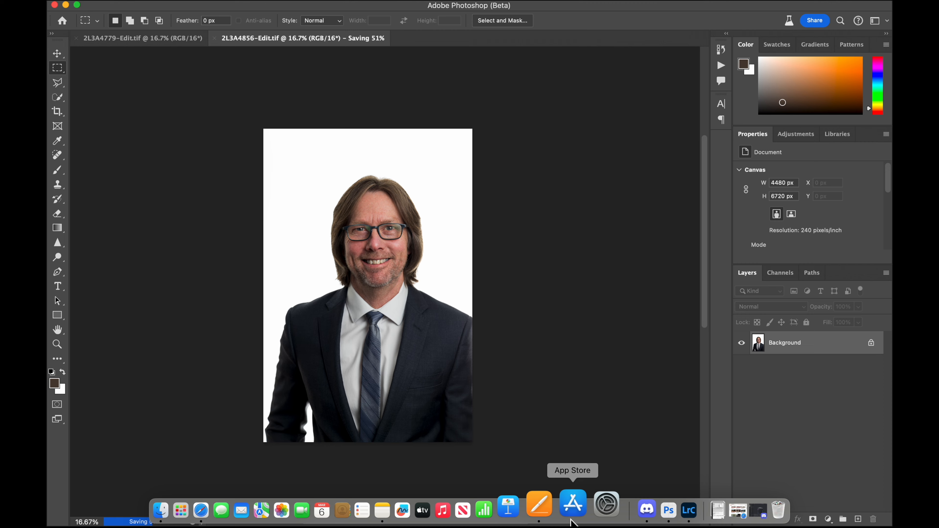